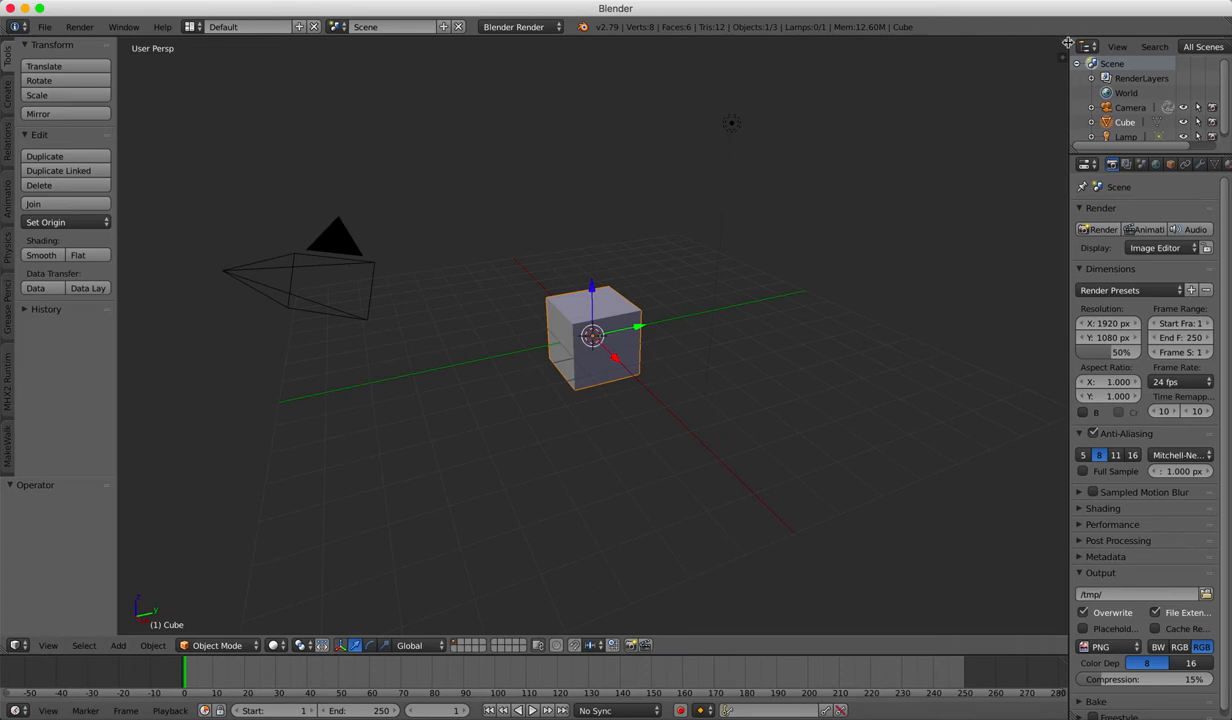
- Split the 3D viewport side by side, put the cube in Edit Mode and turn the new area into a UV/Image Editor
drag(1066, 42, 567, 123)
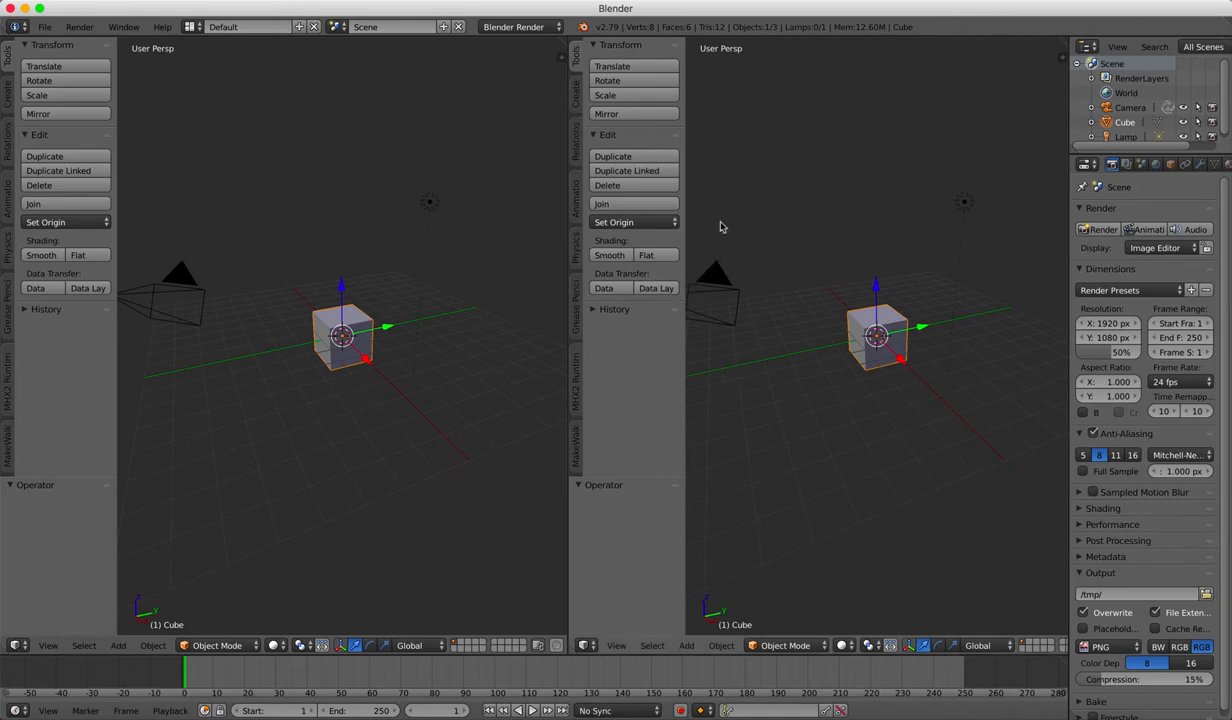
key(t)
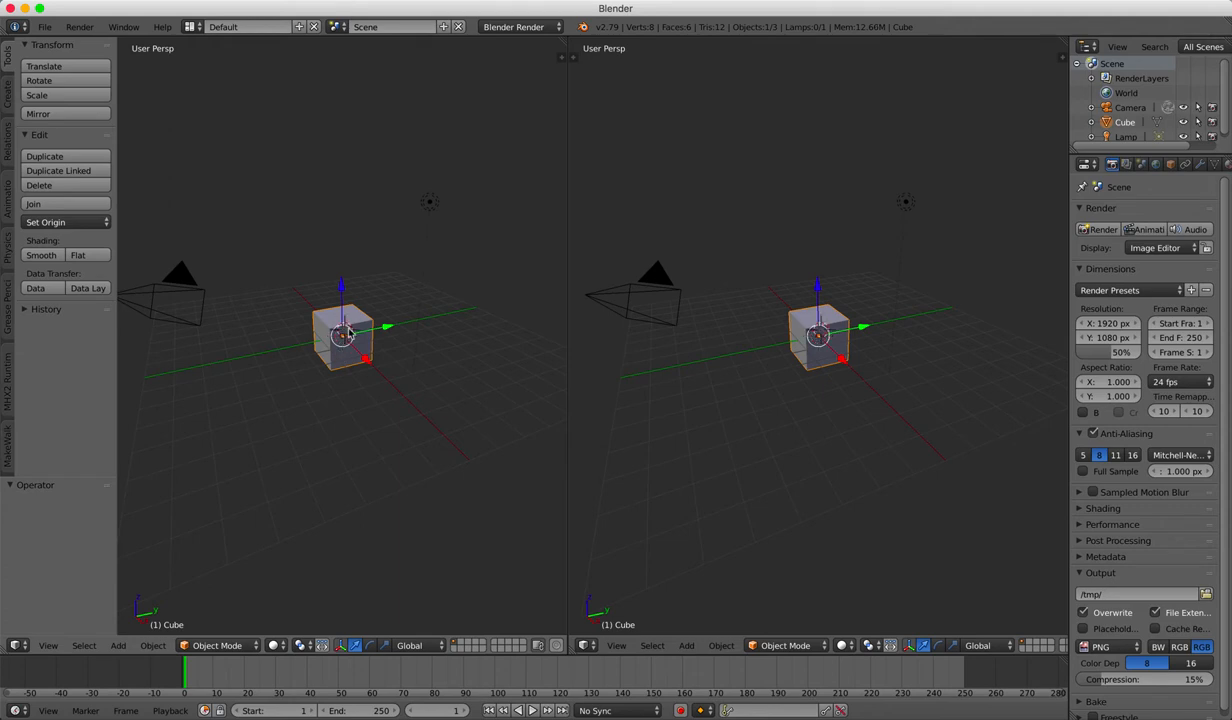
key(Tab)
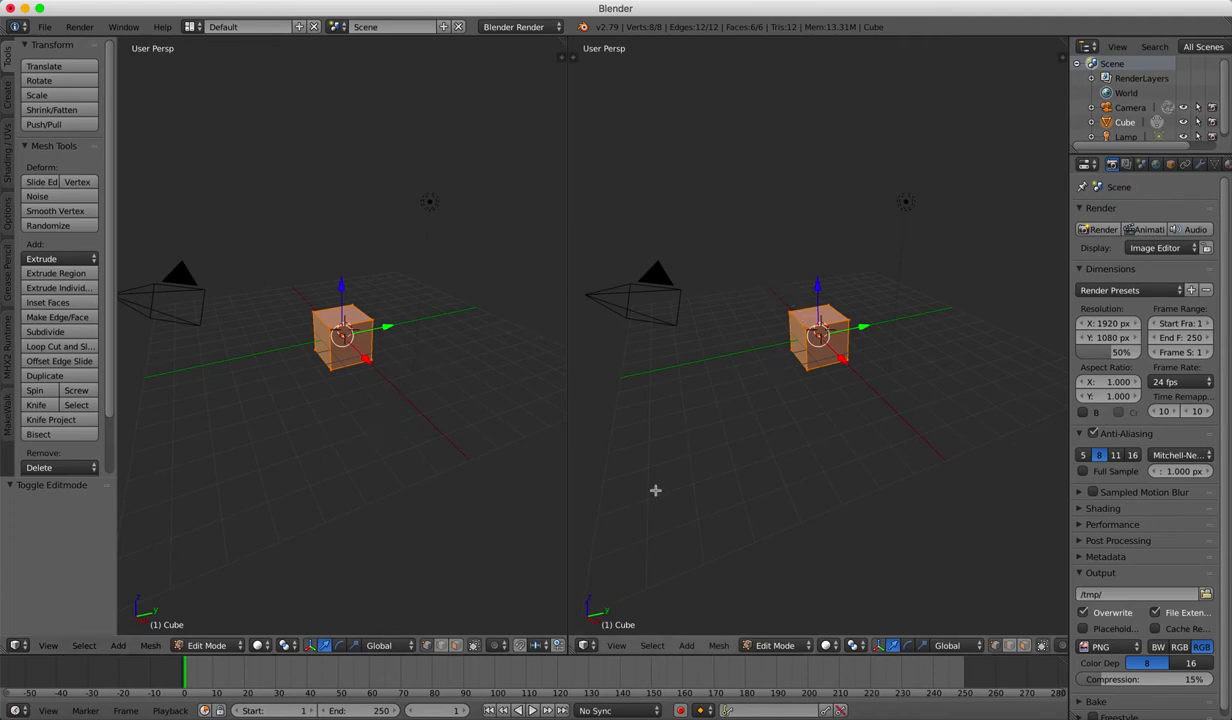
click(597, 647)
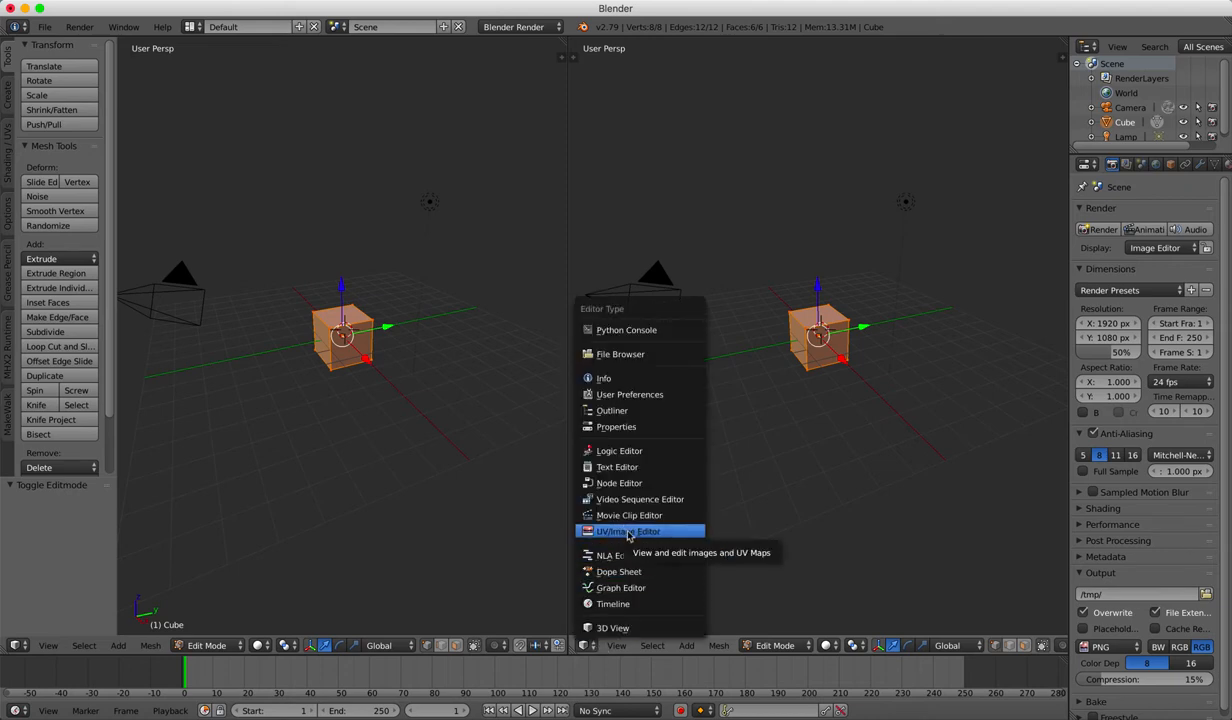
click(691, 536)
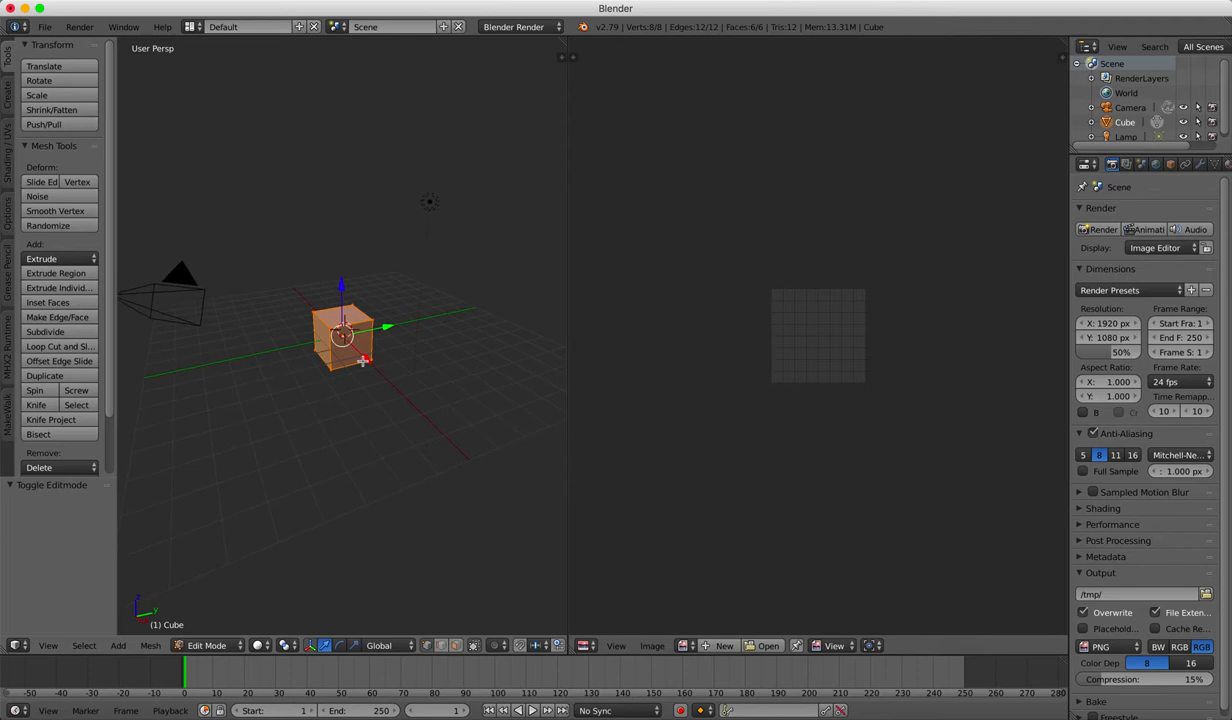
scroll(362, 362, up, 3)
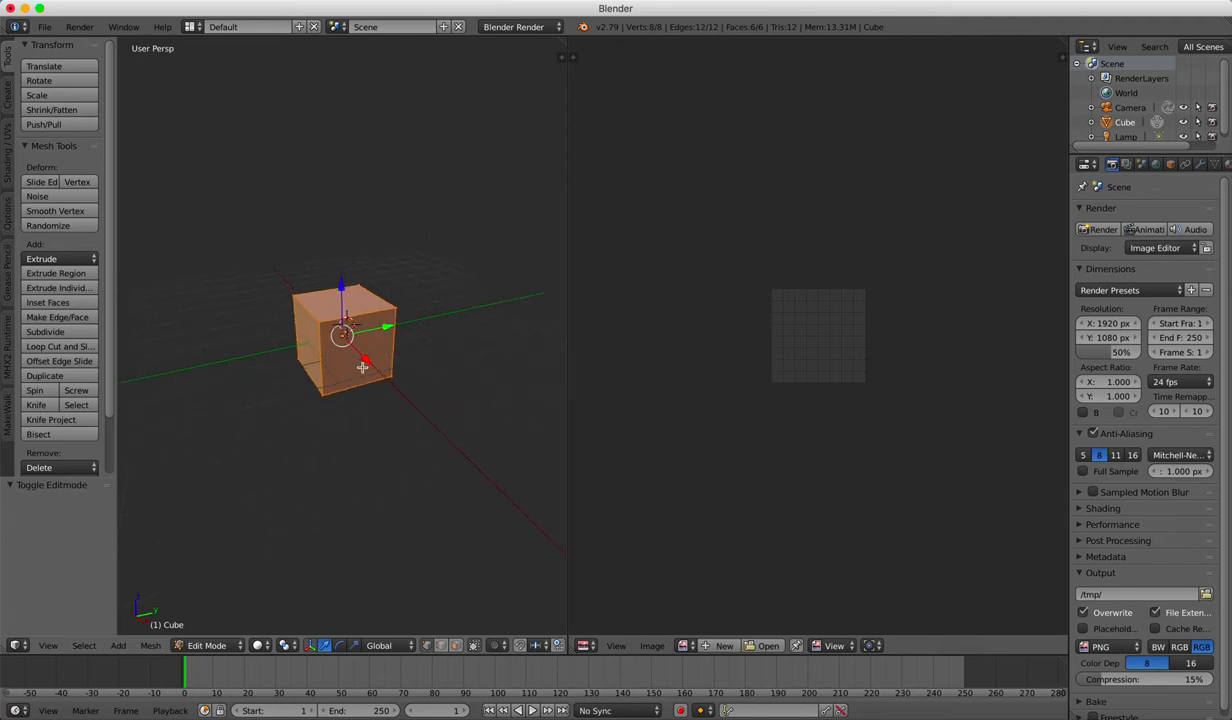
scroll(362, 366, up, 3)
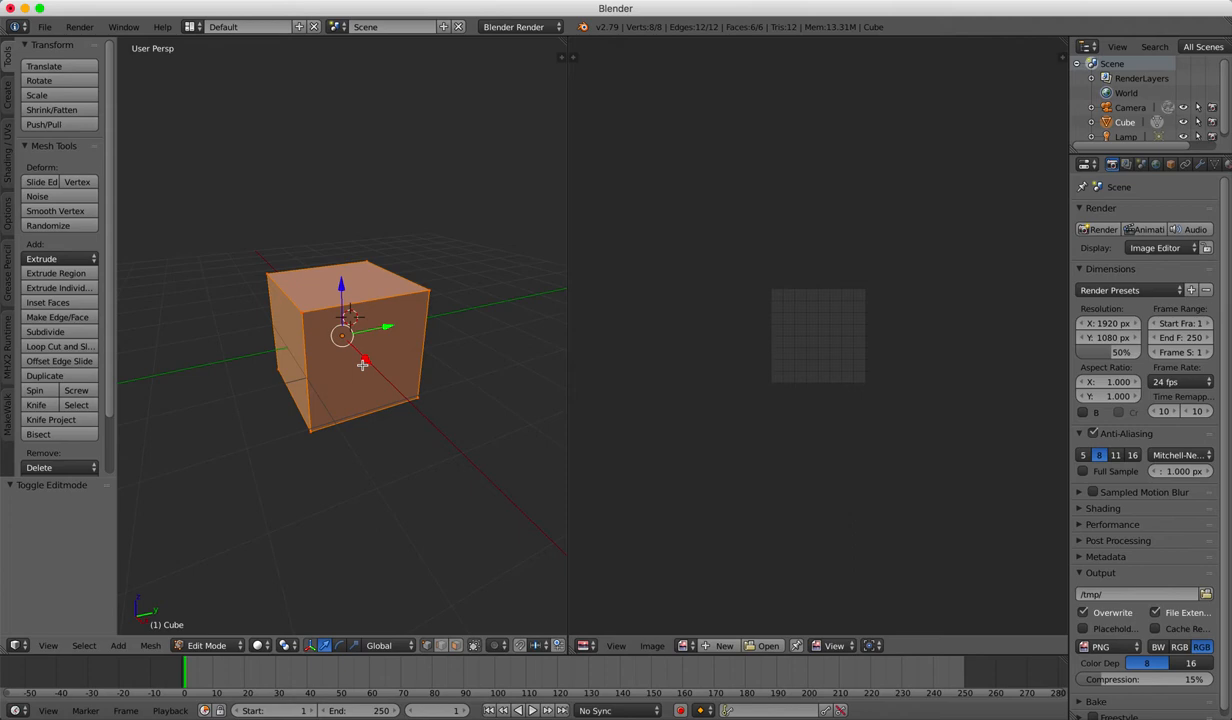
key(u)
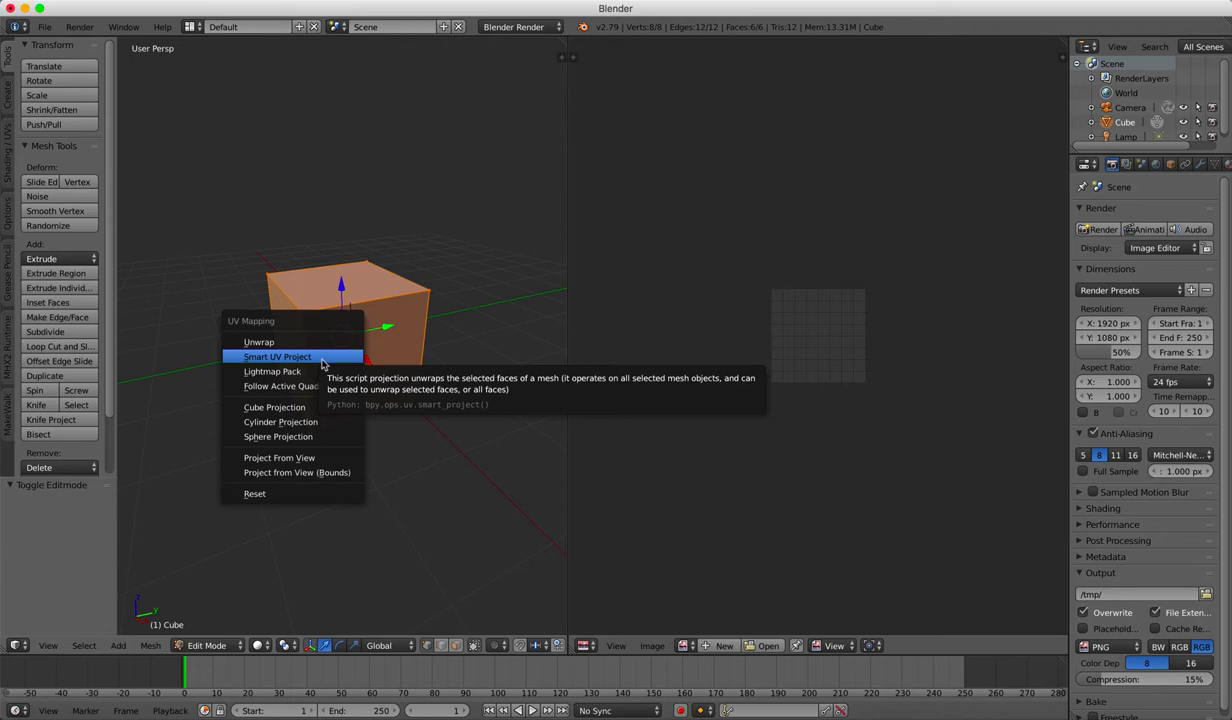
click(322, 360)
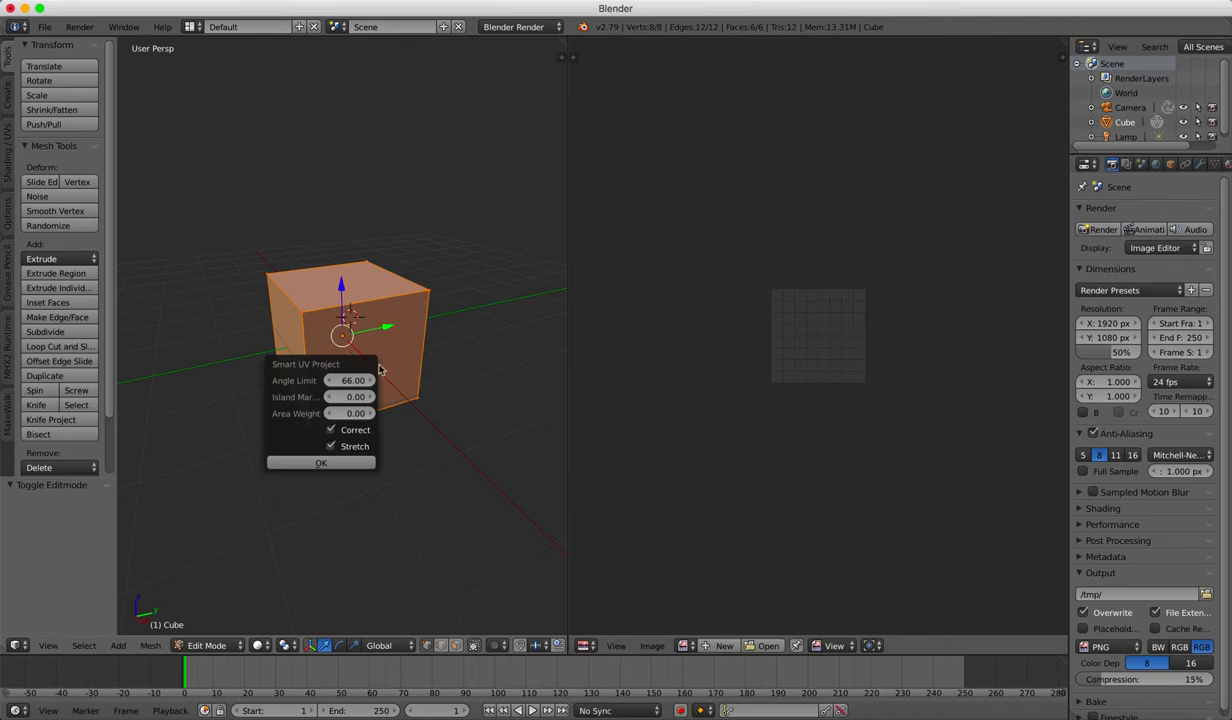
click(388, 420)
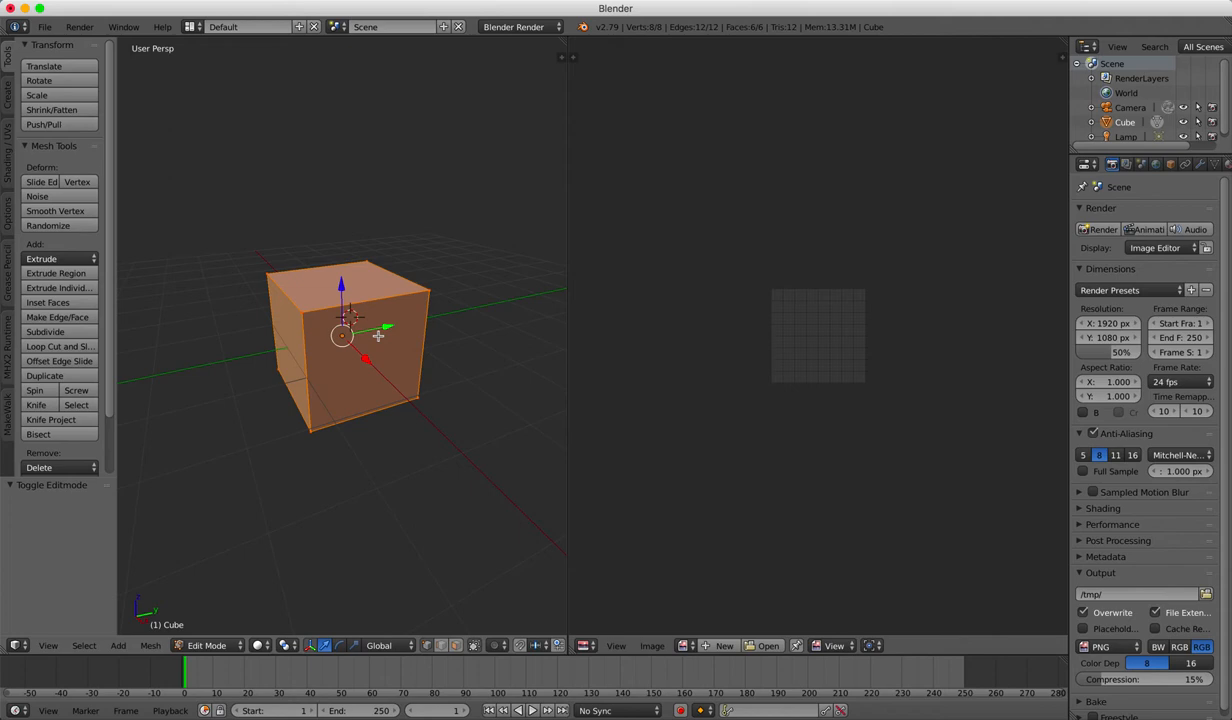
- Unwrap the whole cube with Smart UV Project, using an island margin of 0.06
key(u)
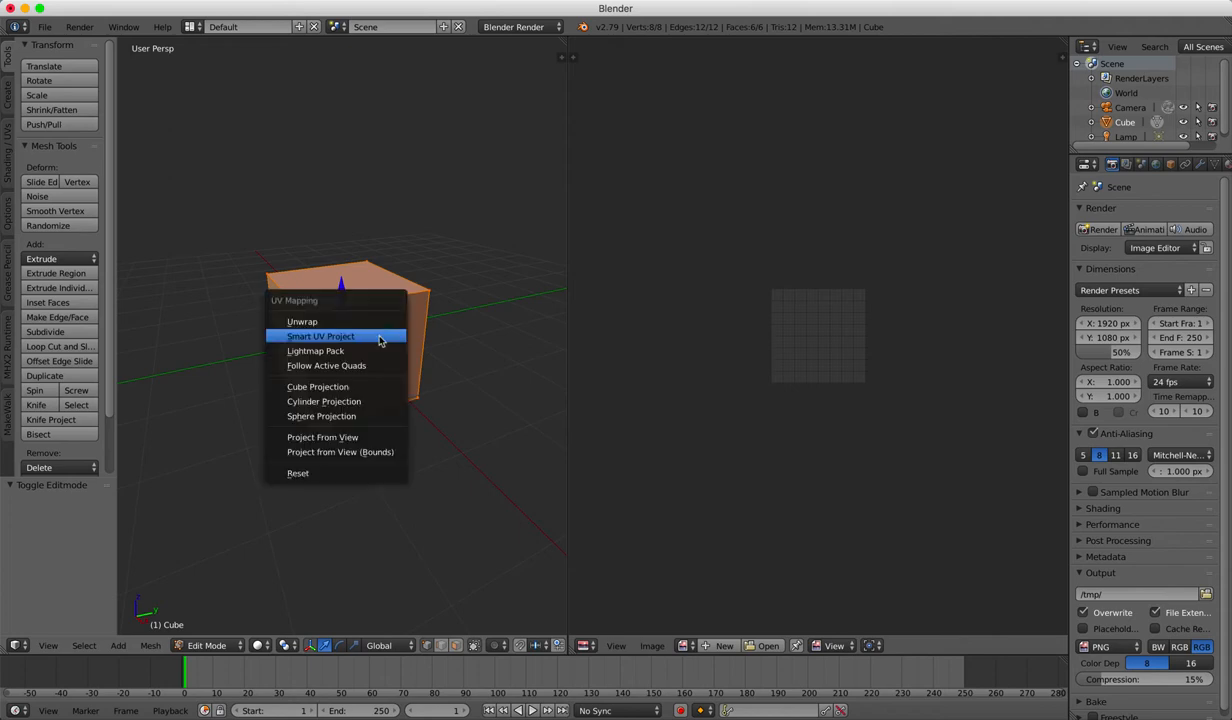
click(379, 341)
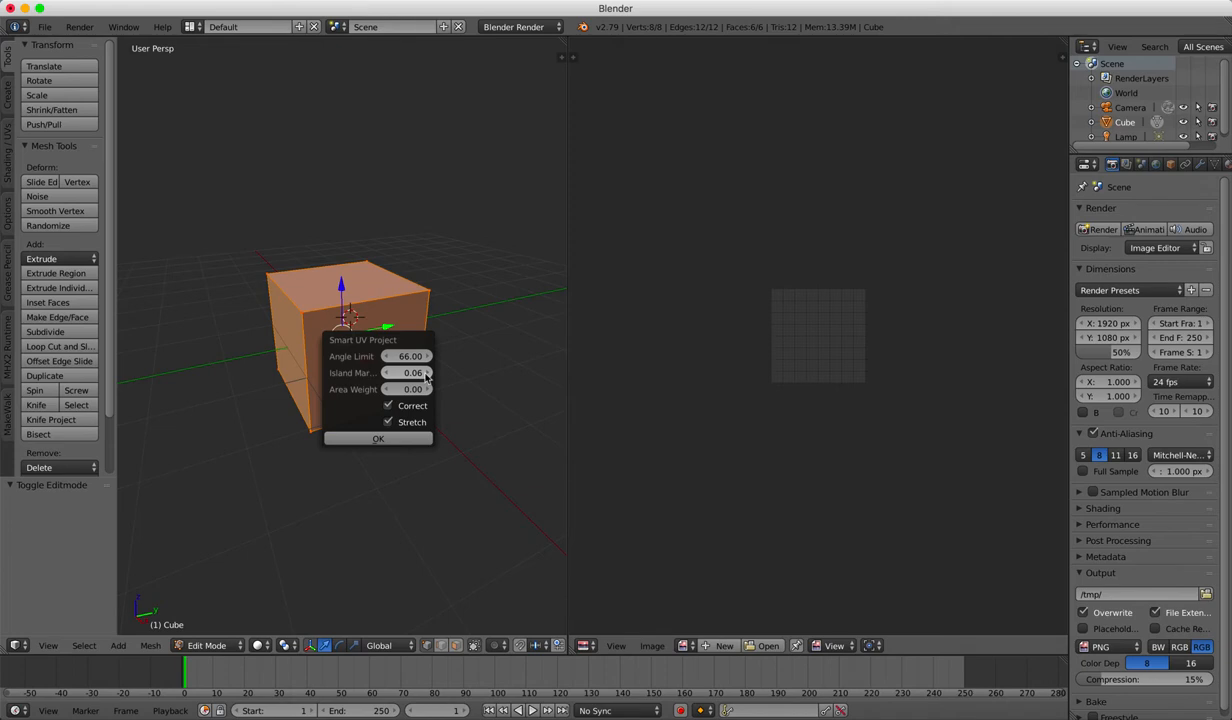
click(393, 442)
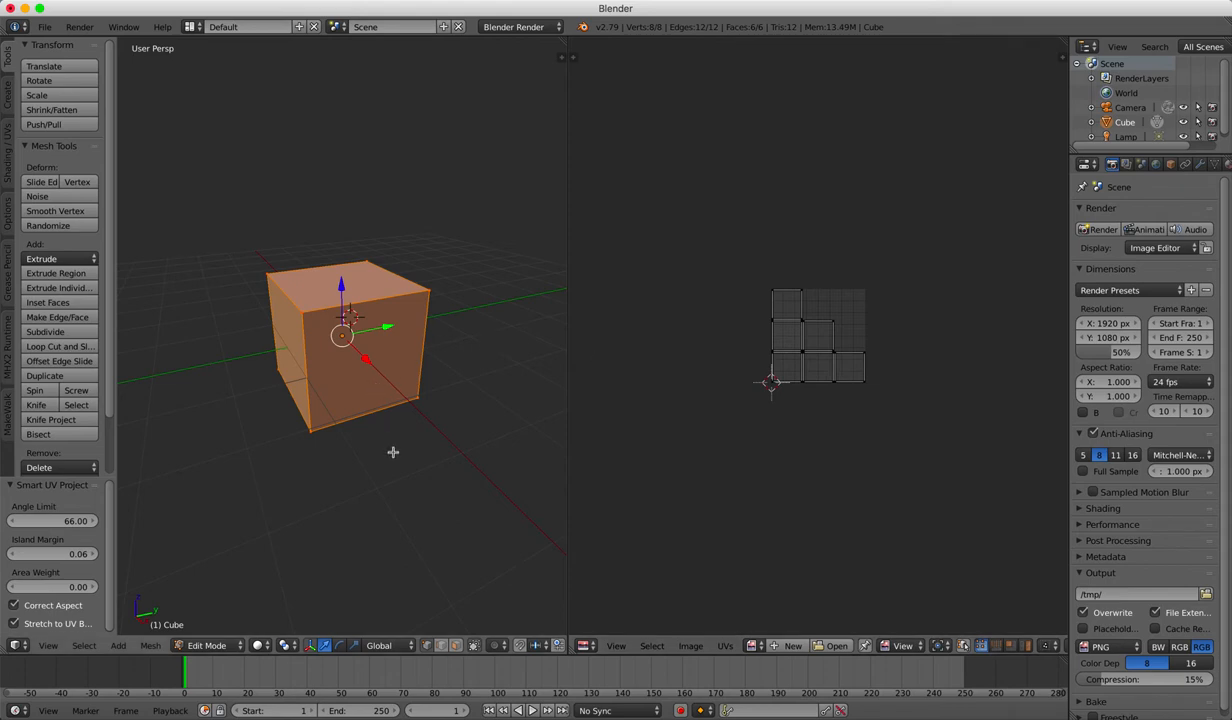
- Switch to face selection, clear the selection and select only the cube's front face
click(456, 645)
click(356, 444)
key(a)
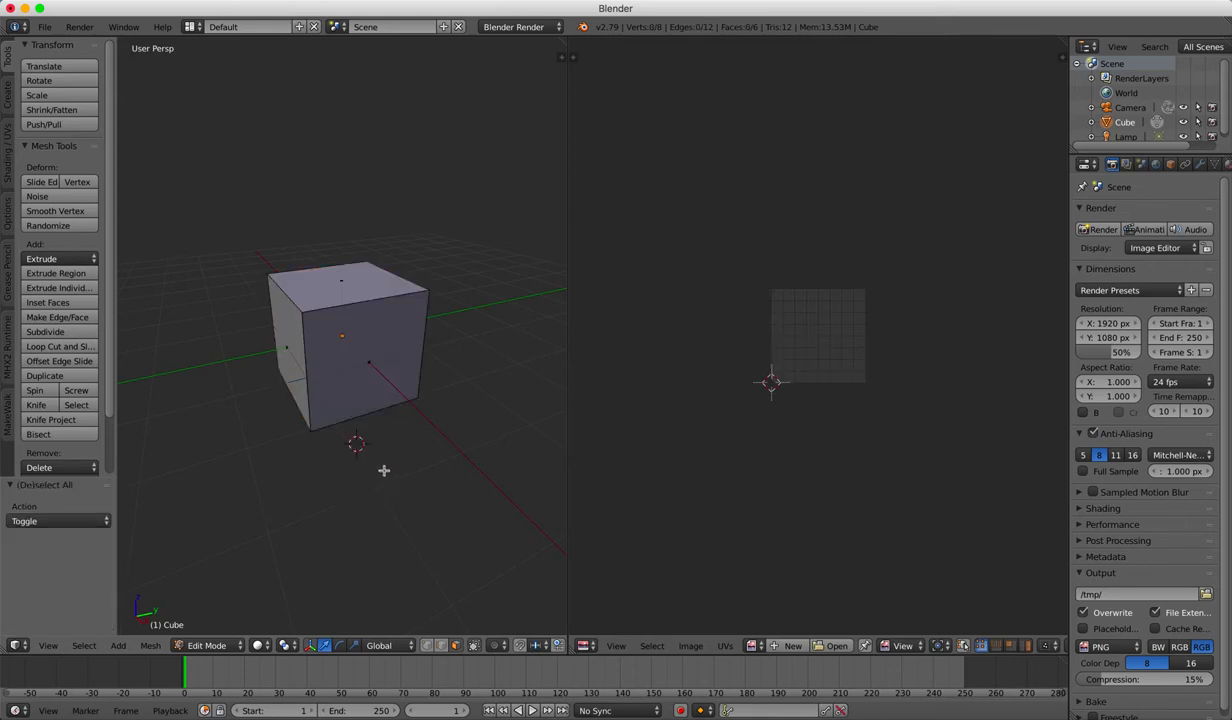
right_click(373, 359)
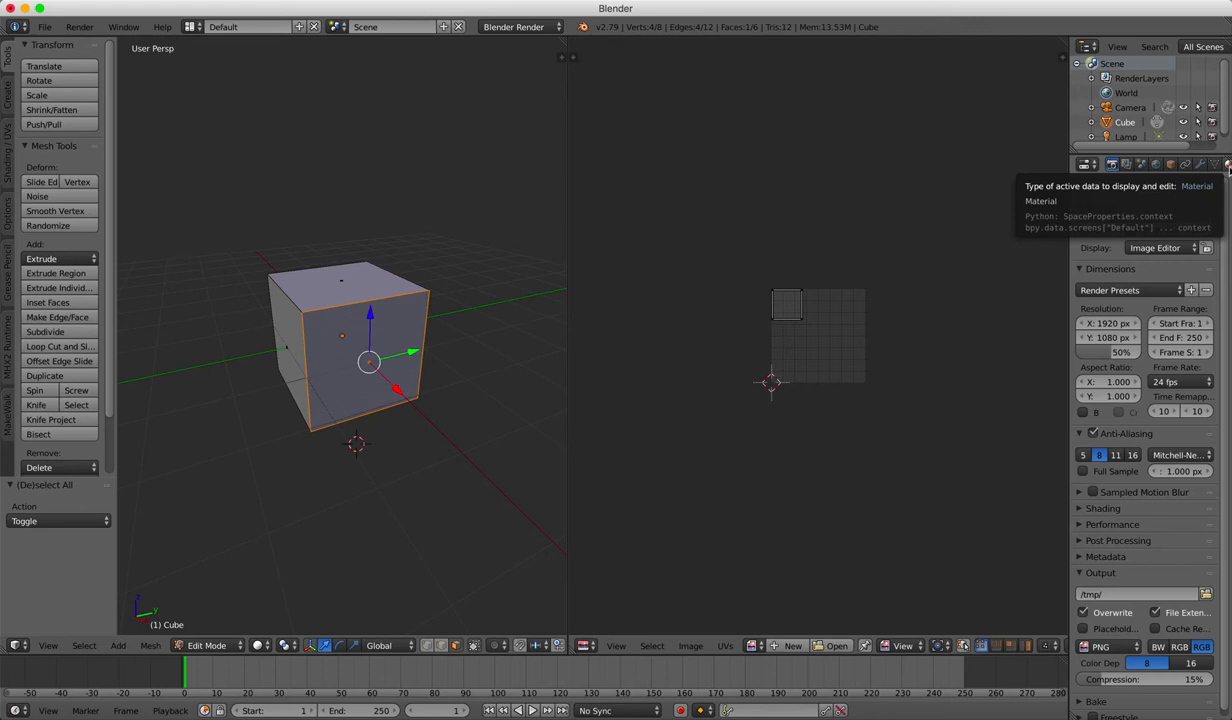
- Widen the properties area and select the cube's top and left side faces in turn to compare their UV islands
drag(1067, 247, 1020, 257)
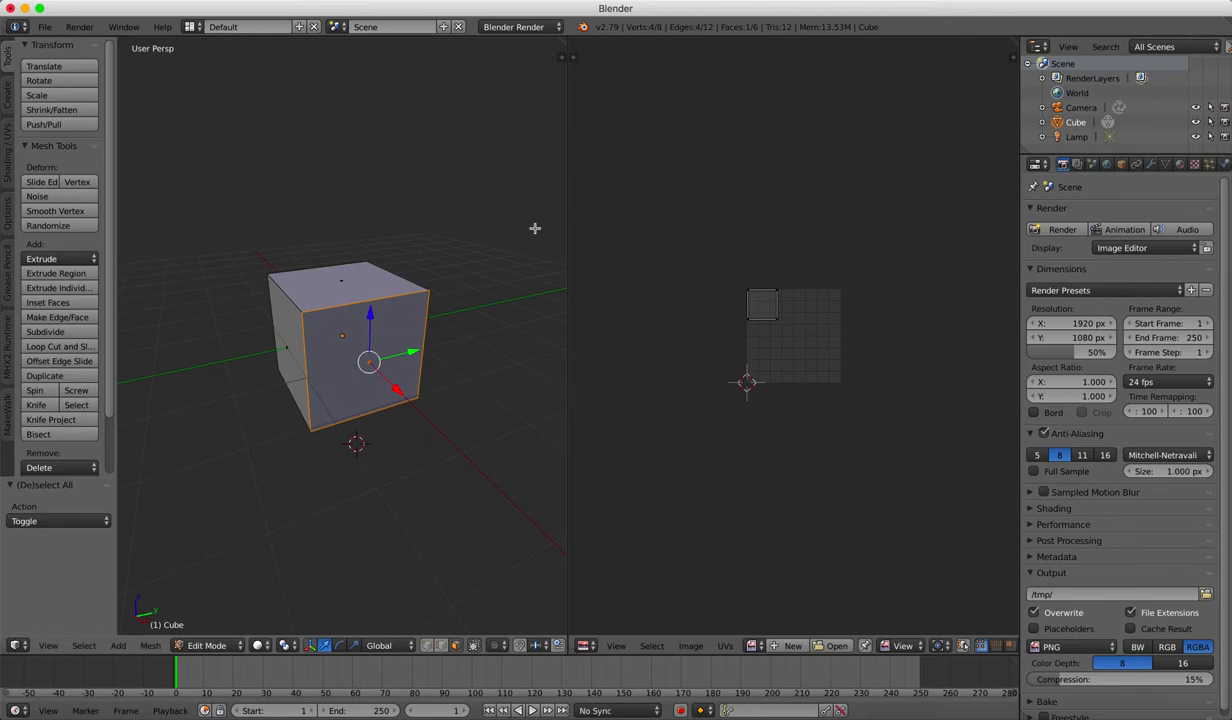
right_click(342, 279)
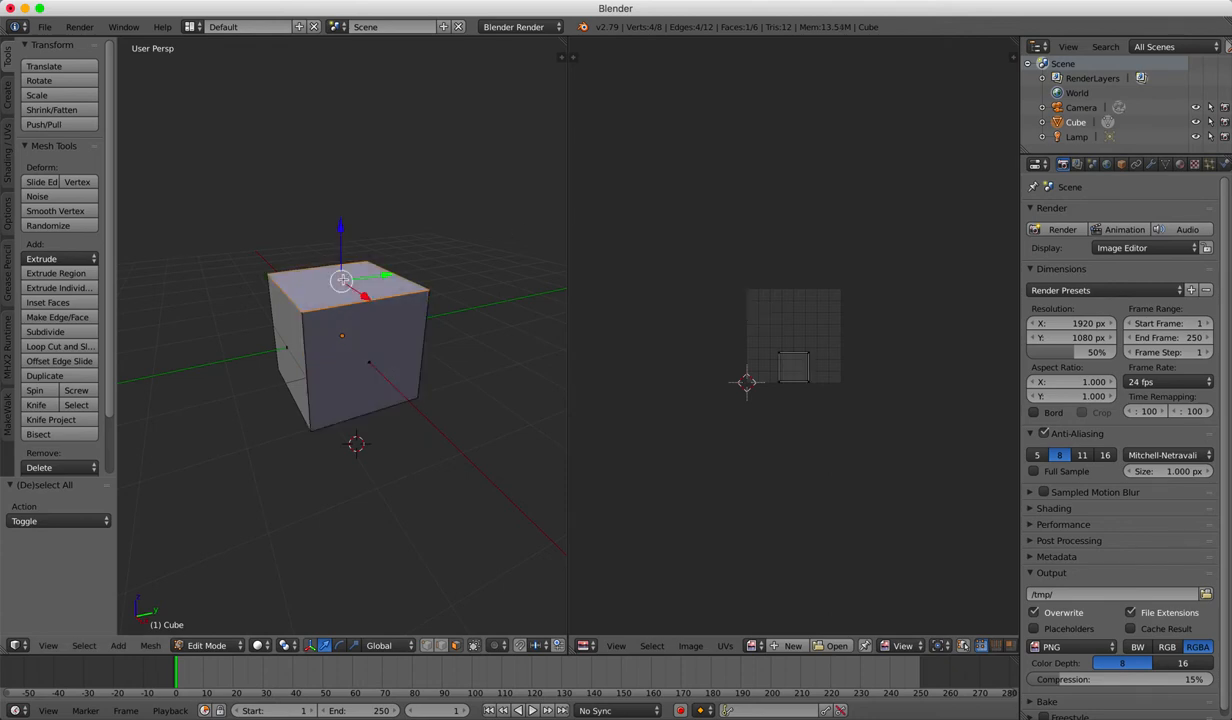
right_click(285, 347)
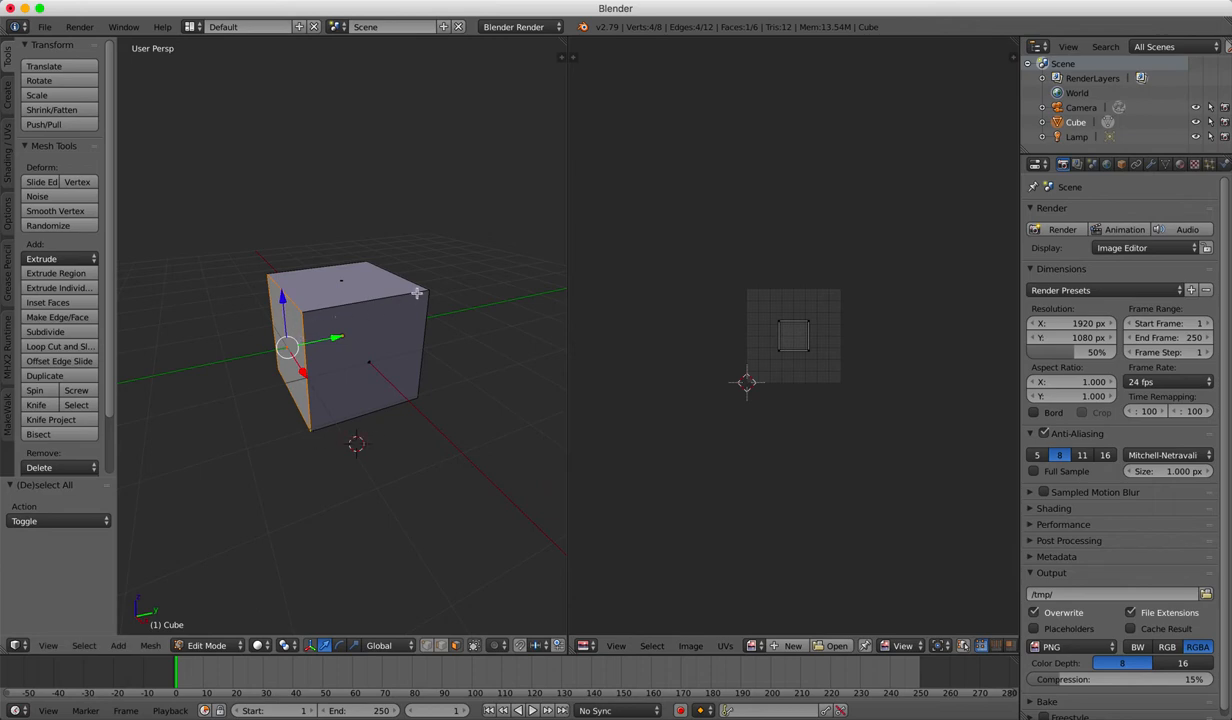
click(47, 30)
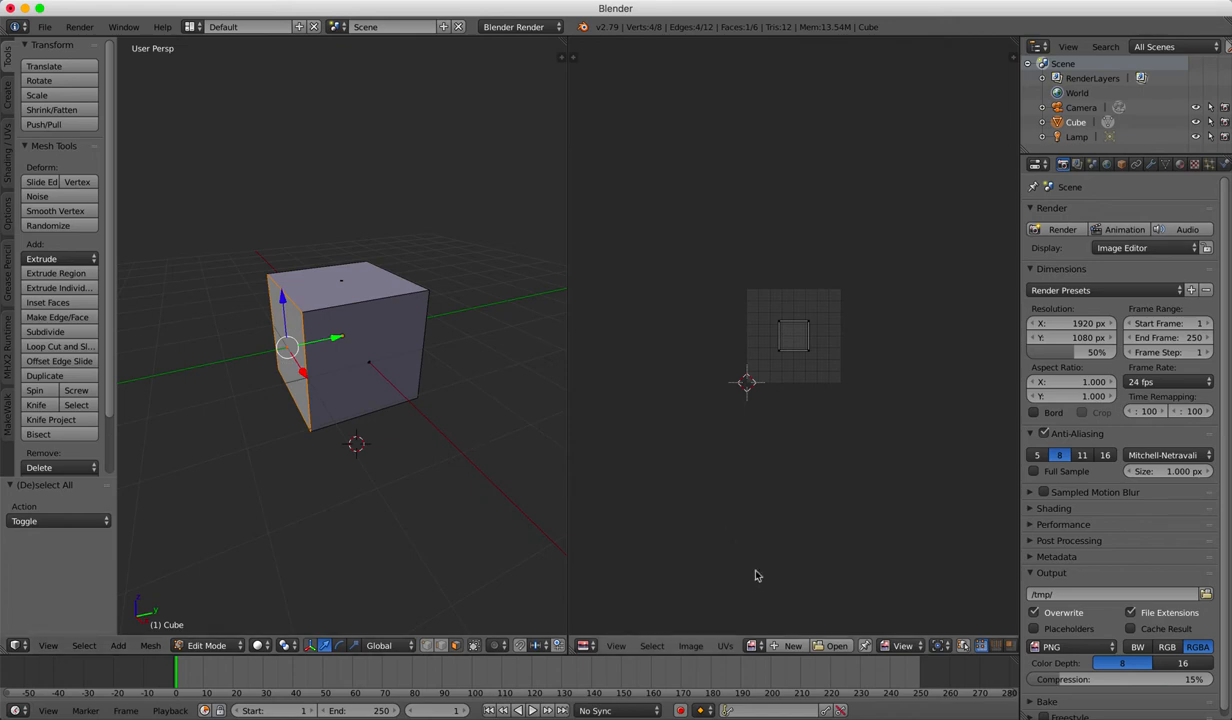
- Create a blank black 1024 × 1024 px image named campUV in the UV/Image Editor
click(774, 647)
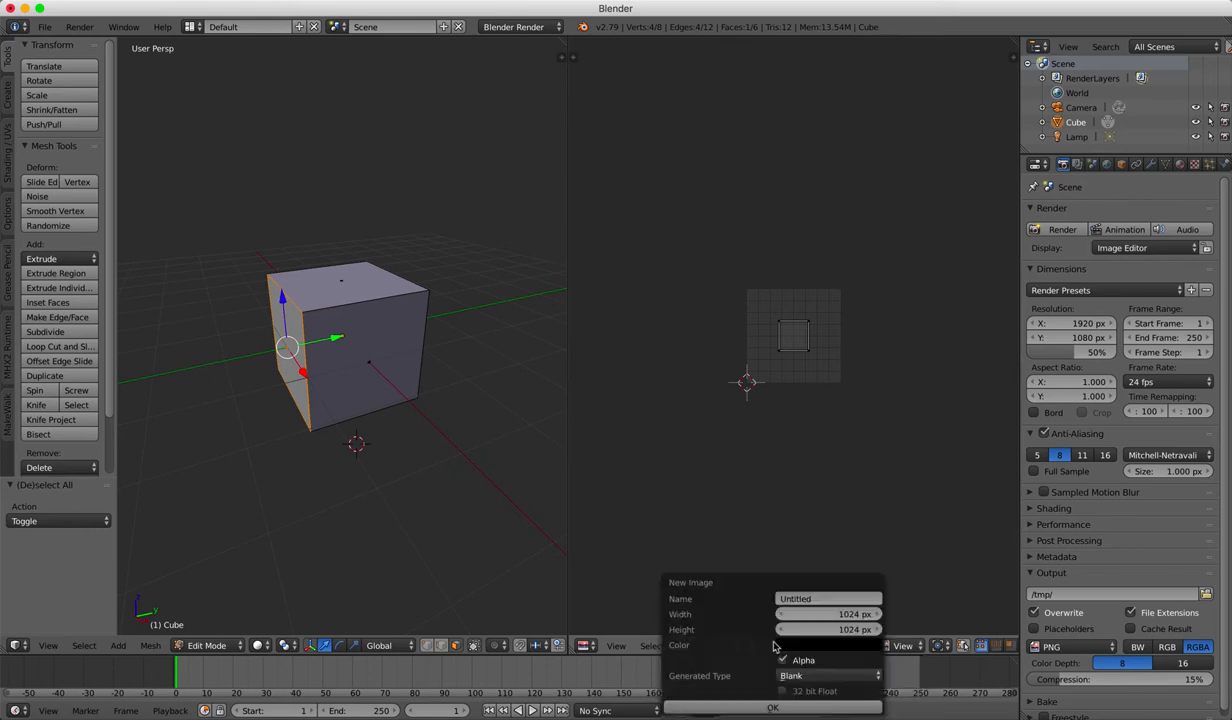
click(816, 598)
text(campUV)
click(772, 707)
click(775, 708)
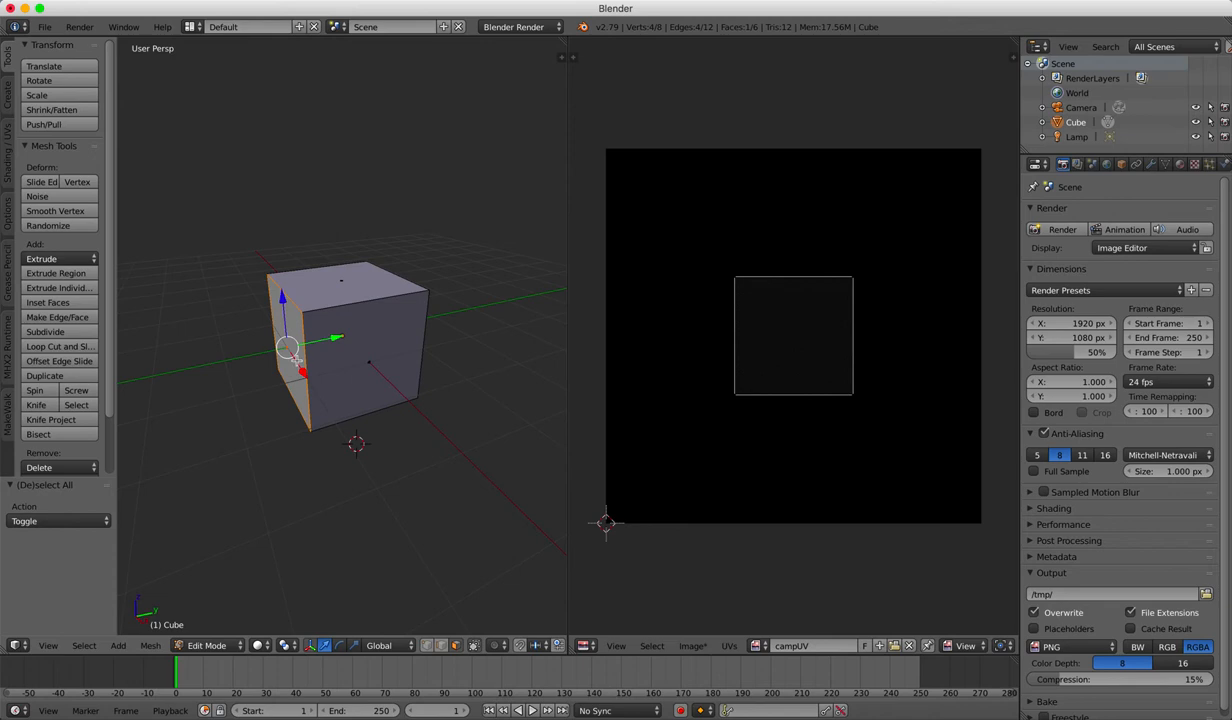
- Select all faces of the cube so its complete UV layout is shown over the campUV image
key(a)
key(a)
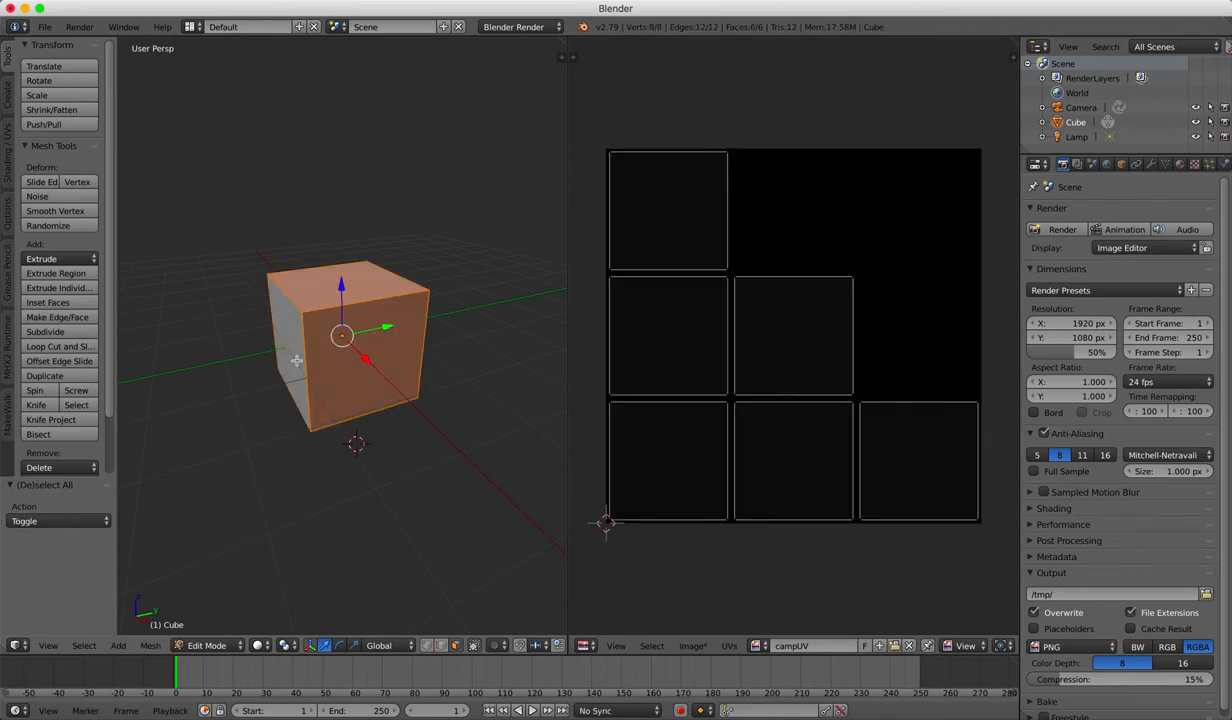
key(a)
key(a)
scroll(405, 408, down, 3)
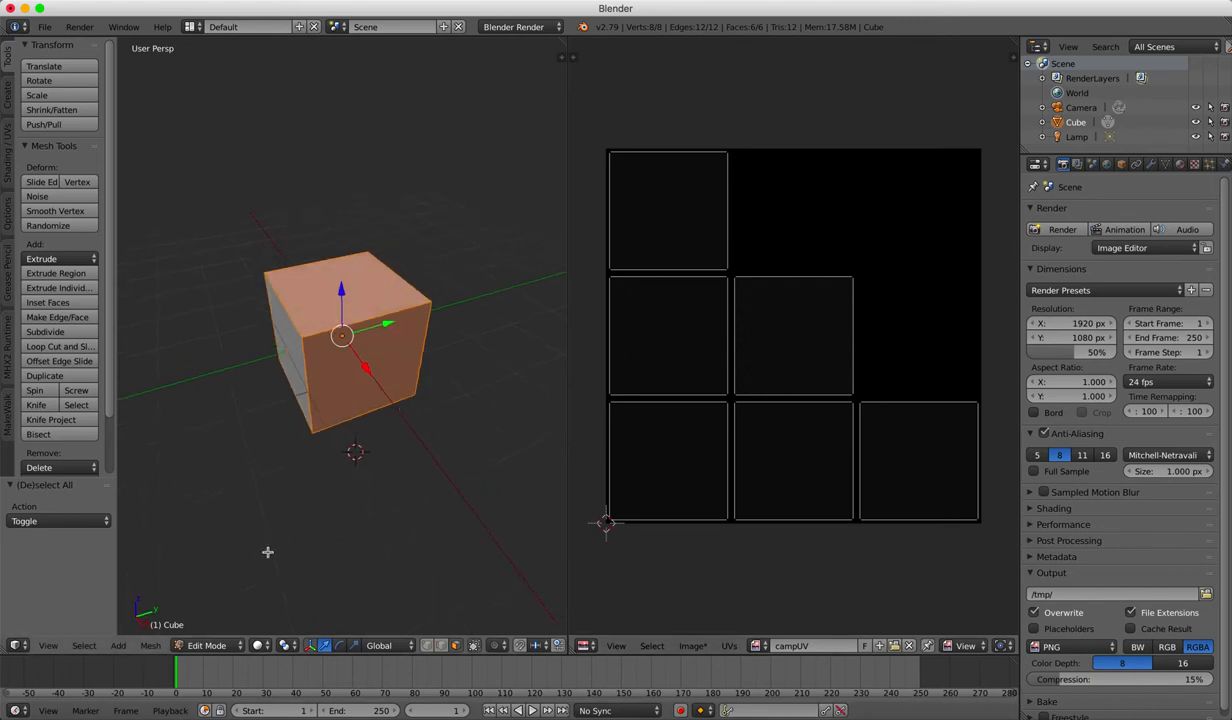
- Put the cube in Texture Paint mode and add a blank black 1024 × 1024 px Diffuse Color paint slot
click(222, 647)
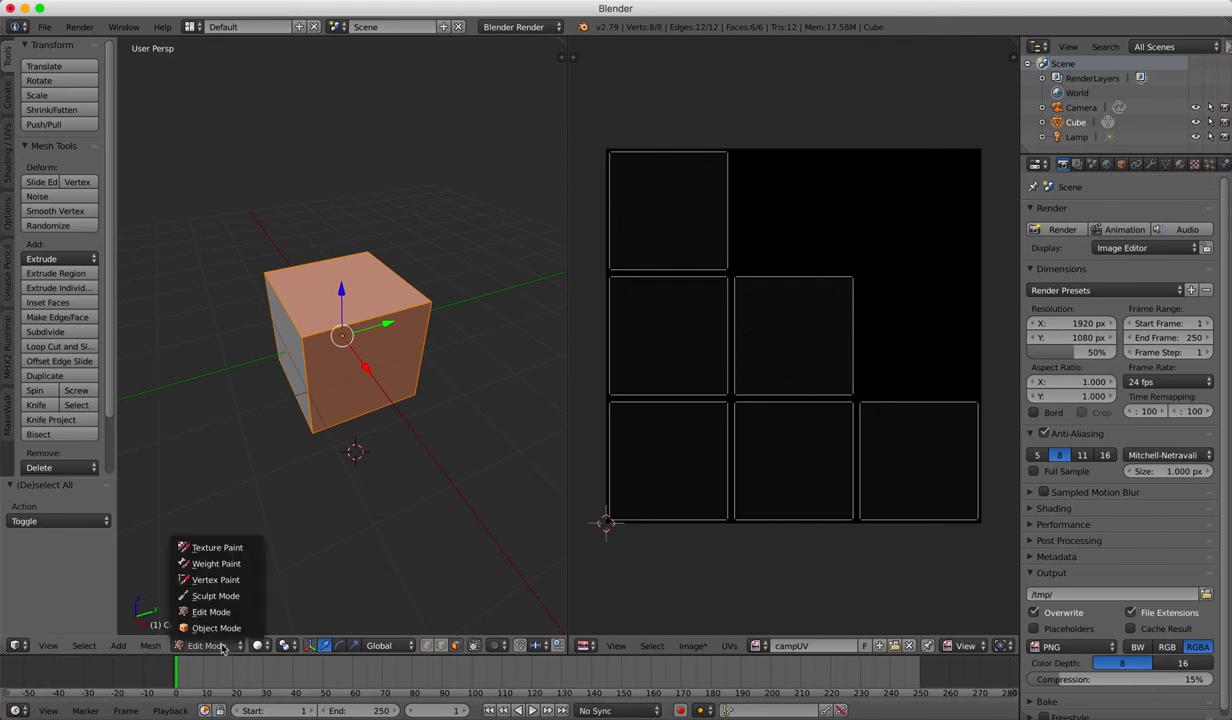
click(227, 548)
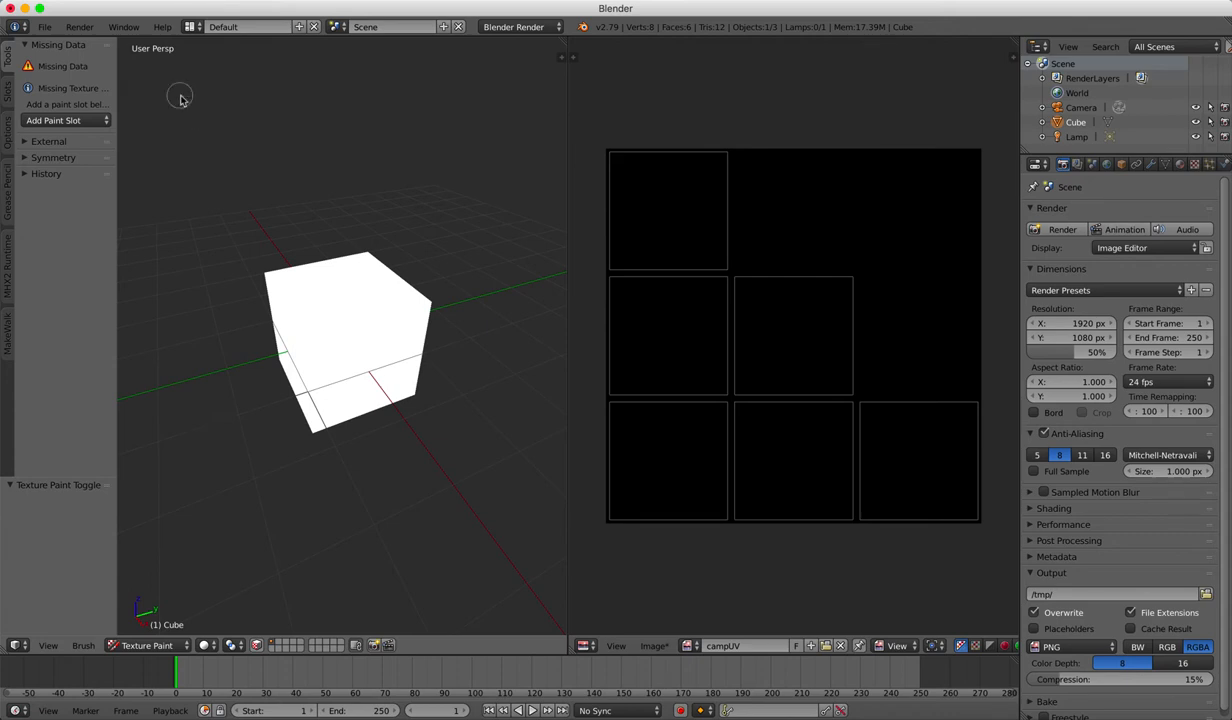
click(88, 122)
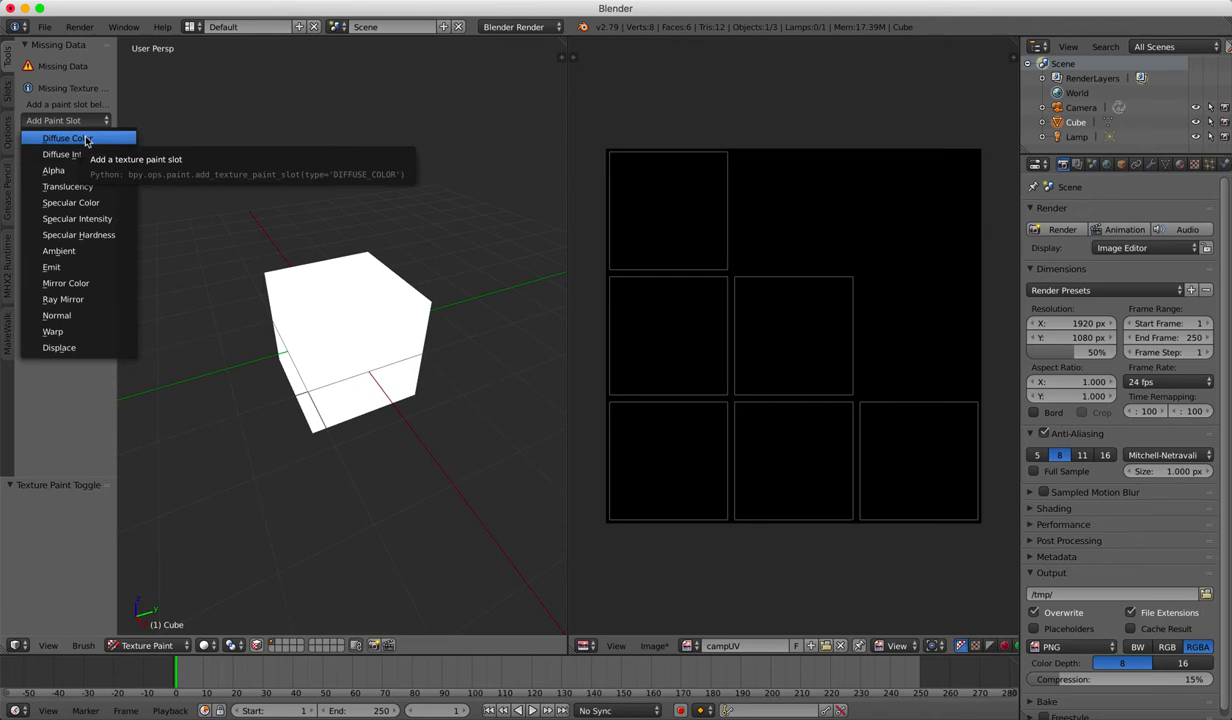
click(87, 139)
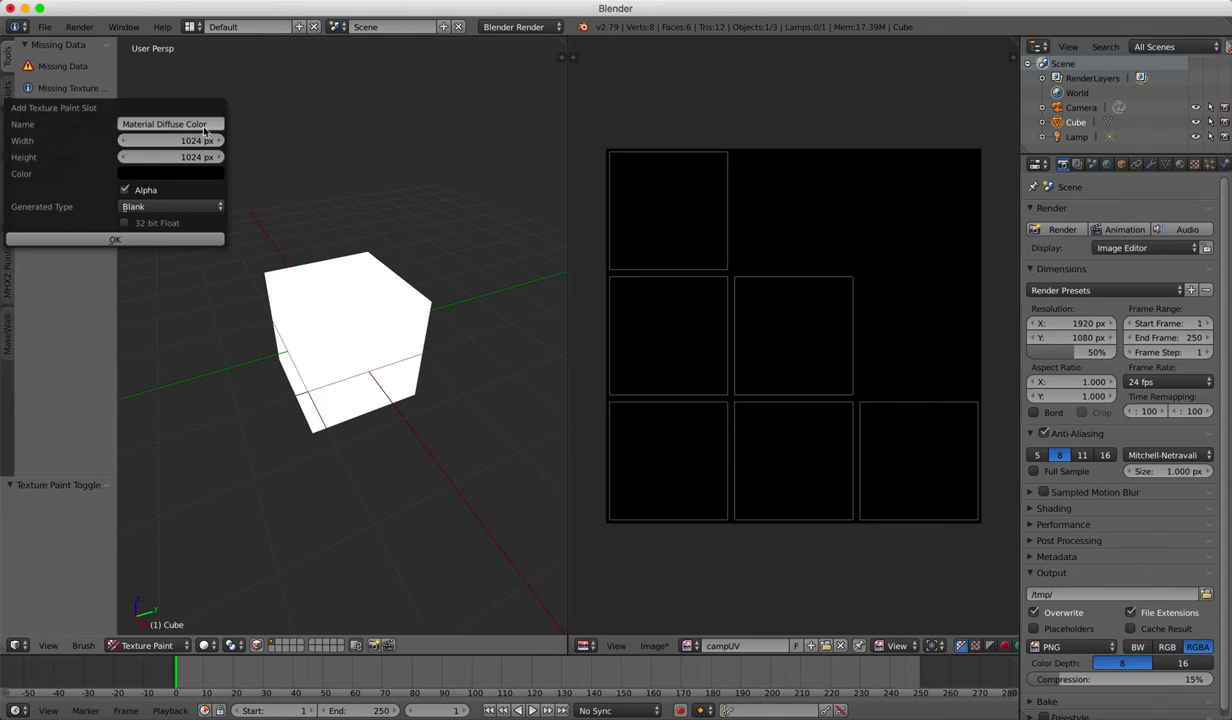
click(116, 240)
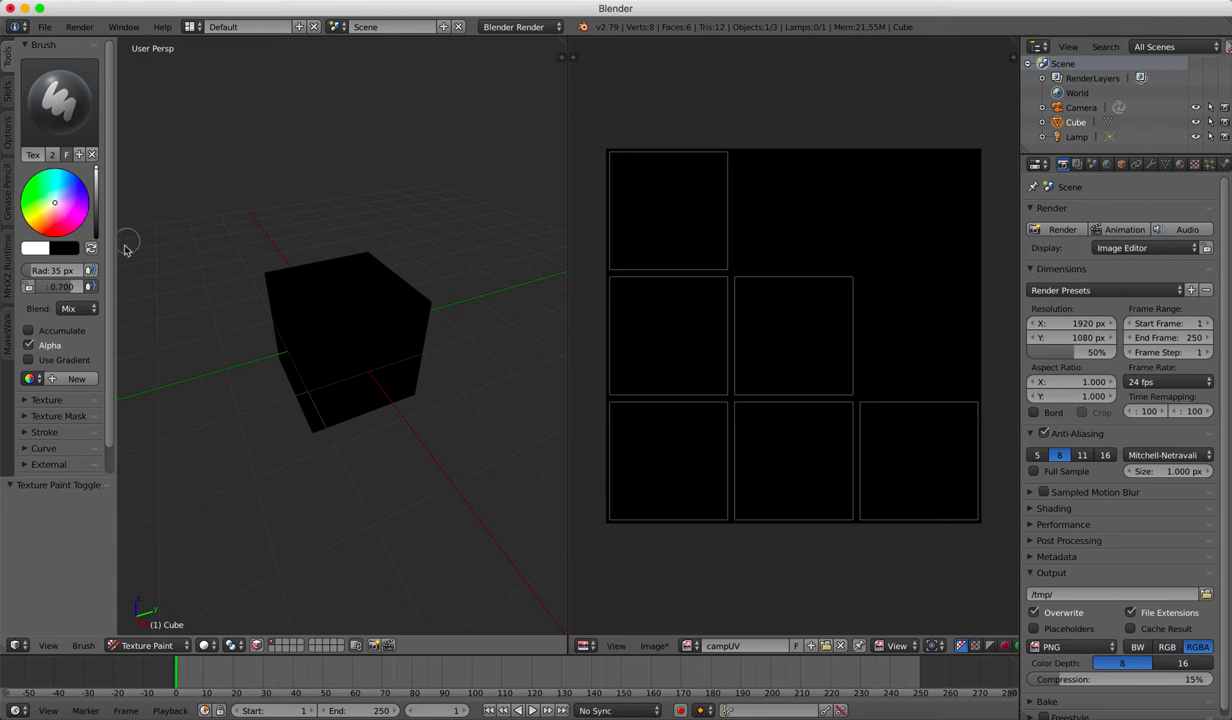
- Set the brush colour to pinkish red and paint a ring on the cube's top face
click(62, 228)
scroll(282, 265, up, 5)
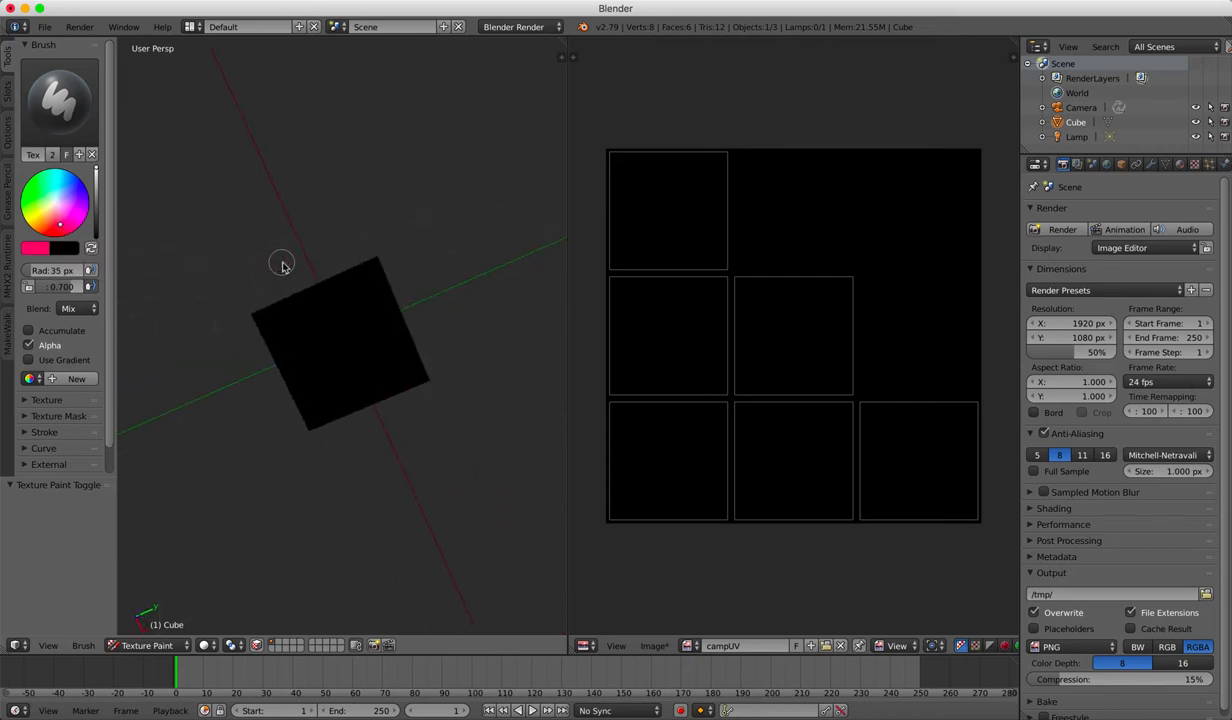
scroll(282, 265, right, 2)
scroll(282, 265, right, 3)
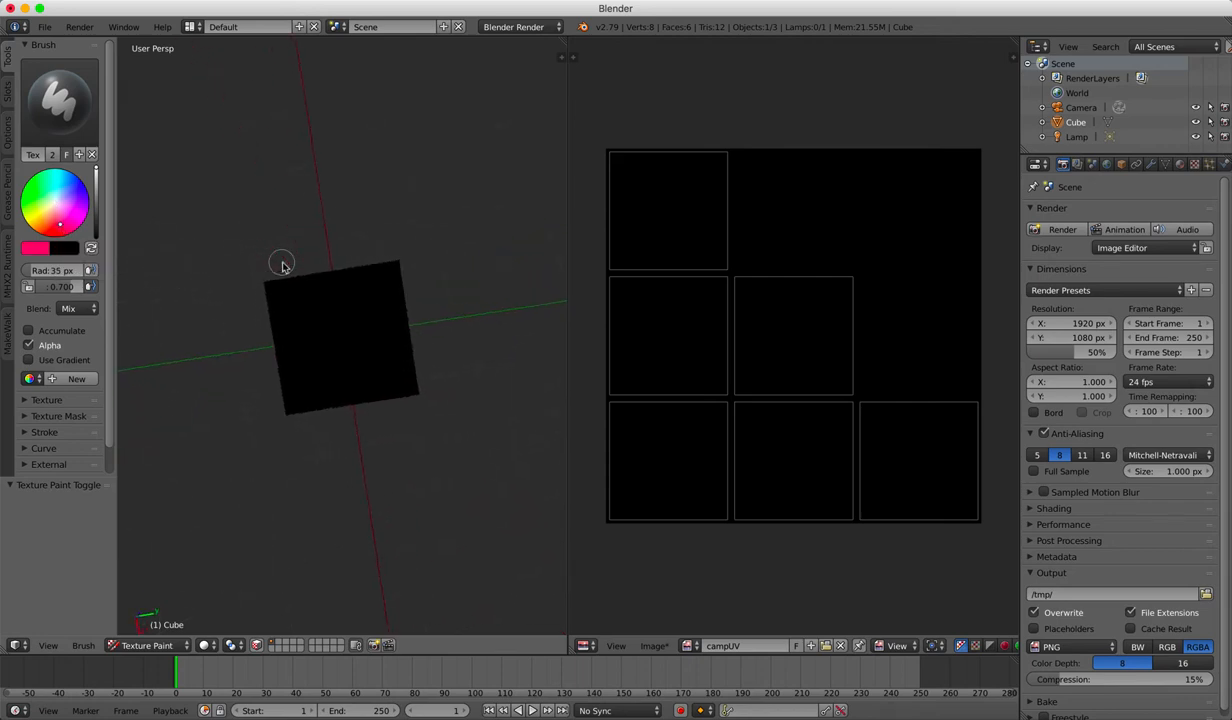
click(322, 306)
mouse_move(322, 310)
mouse_down()
mouse_move(313, 336)
mouse_move(344, 360)
mouse_move(368, 344)
mouse_move(362, 318)
mouse_move(333, 319)
mouse_move(362, 378)
mouse_up()
- Set the brush to blue with a 25 px radius and paint a vertical stroke on the cube's front face
scroll(363, 378, down, 10)
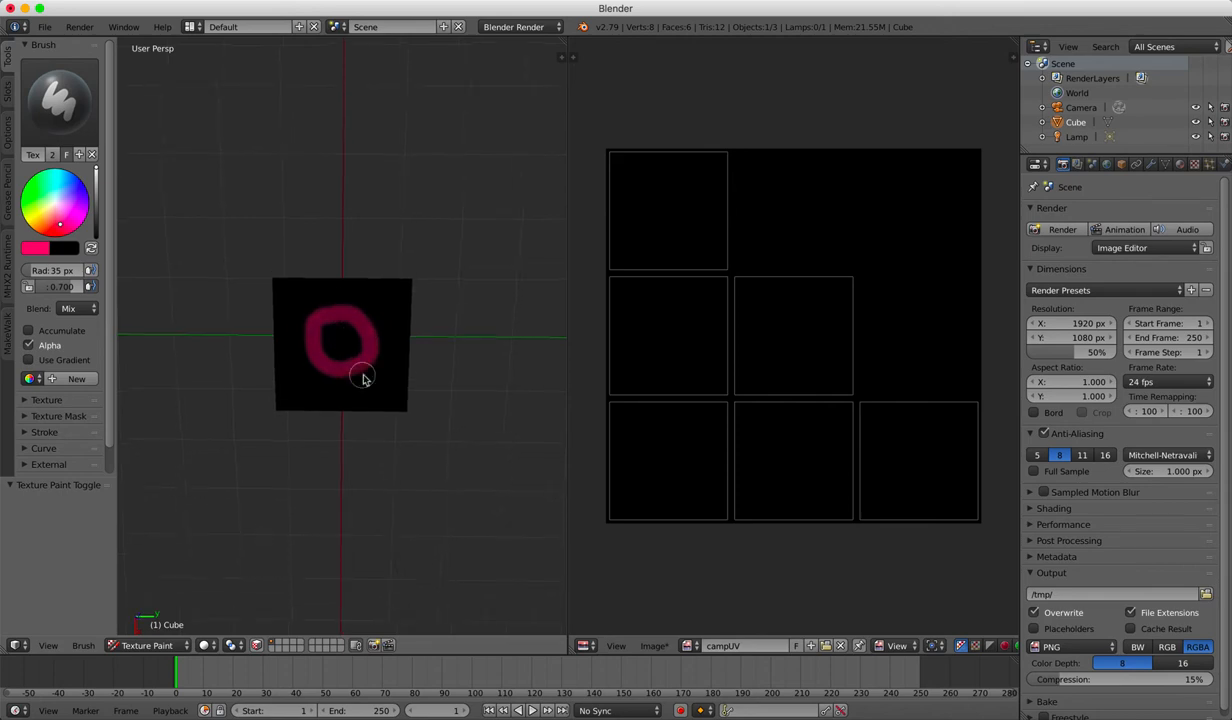
scroll(363, 378, down, 4)
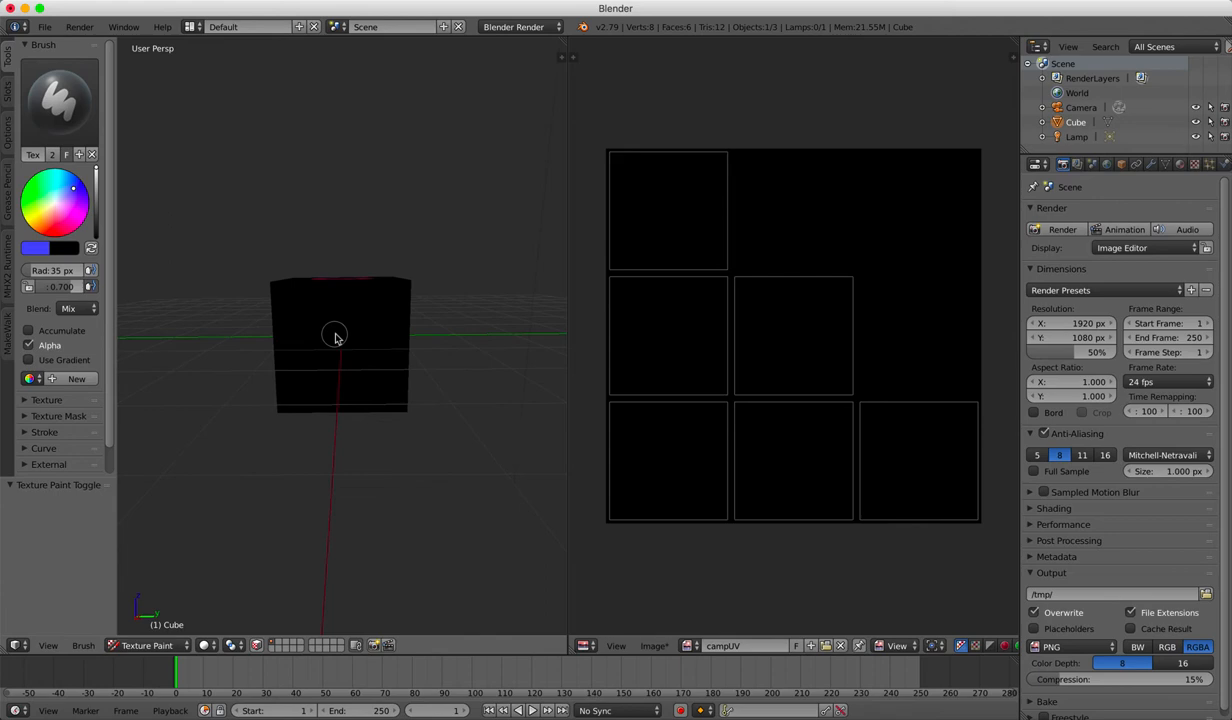
key(f)
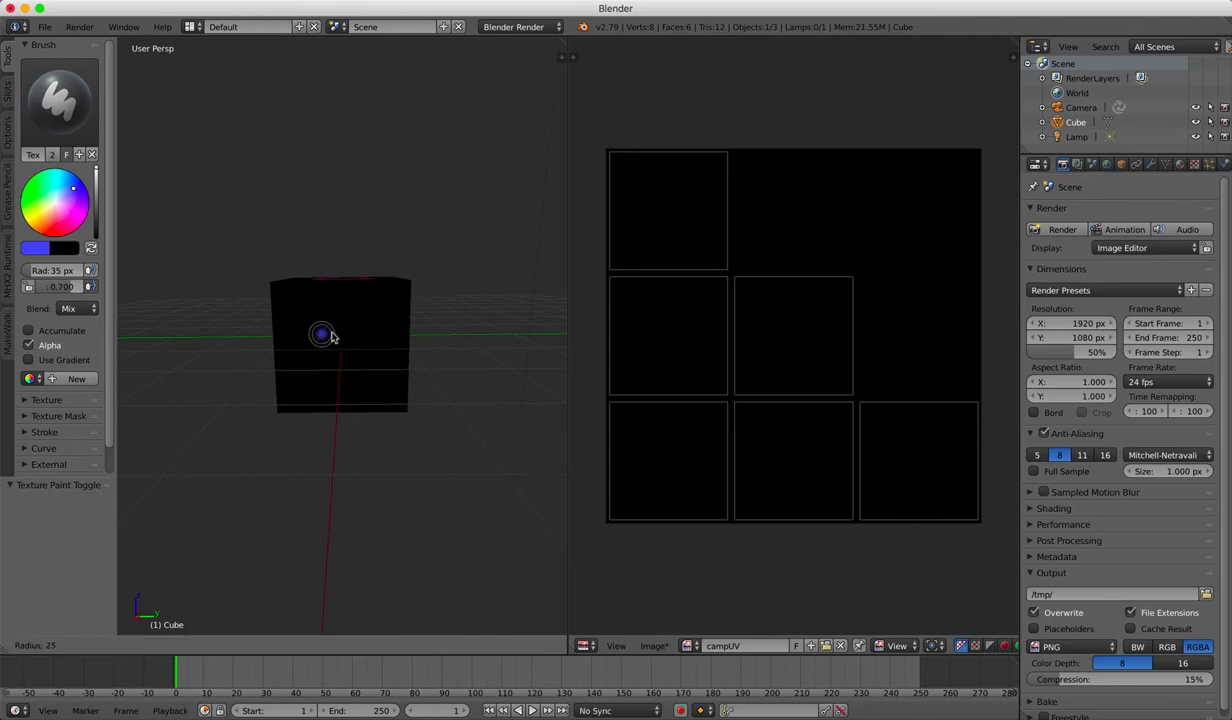
click(332, 336)
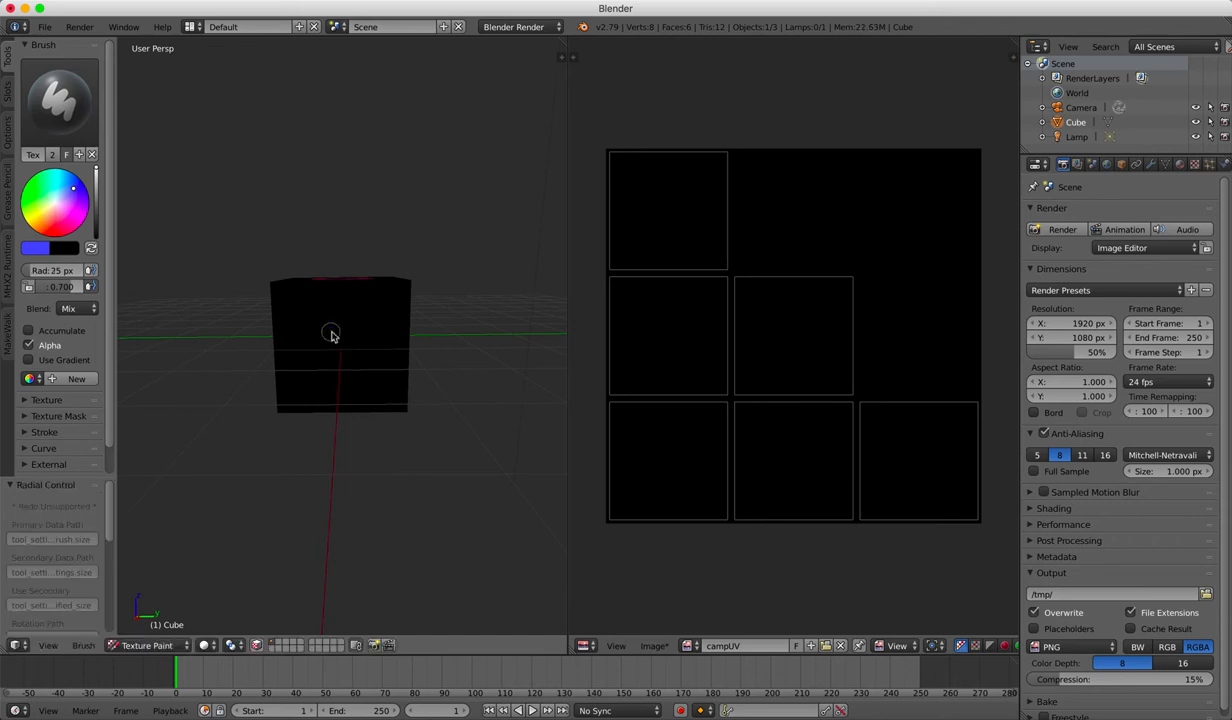
drag(336, 315, 338, 377)
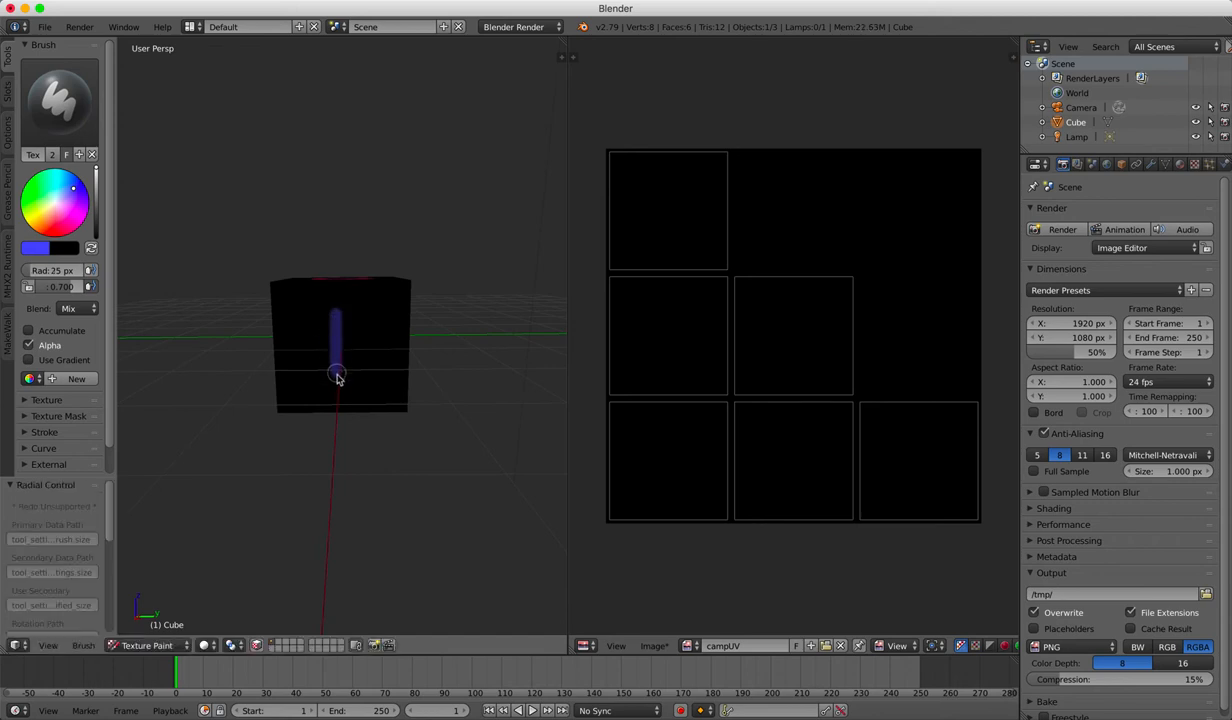
- Set the brush colour to green and paint the digit 2 on the cube's blank side face along the Y axis
scroll(393, 361, left, 5)
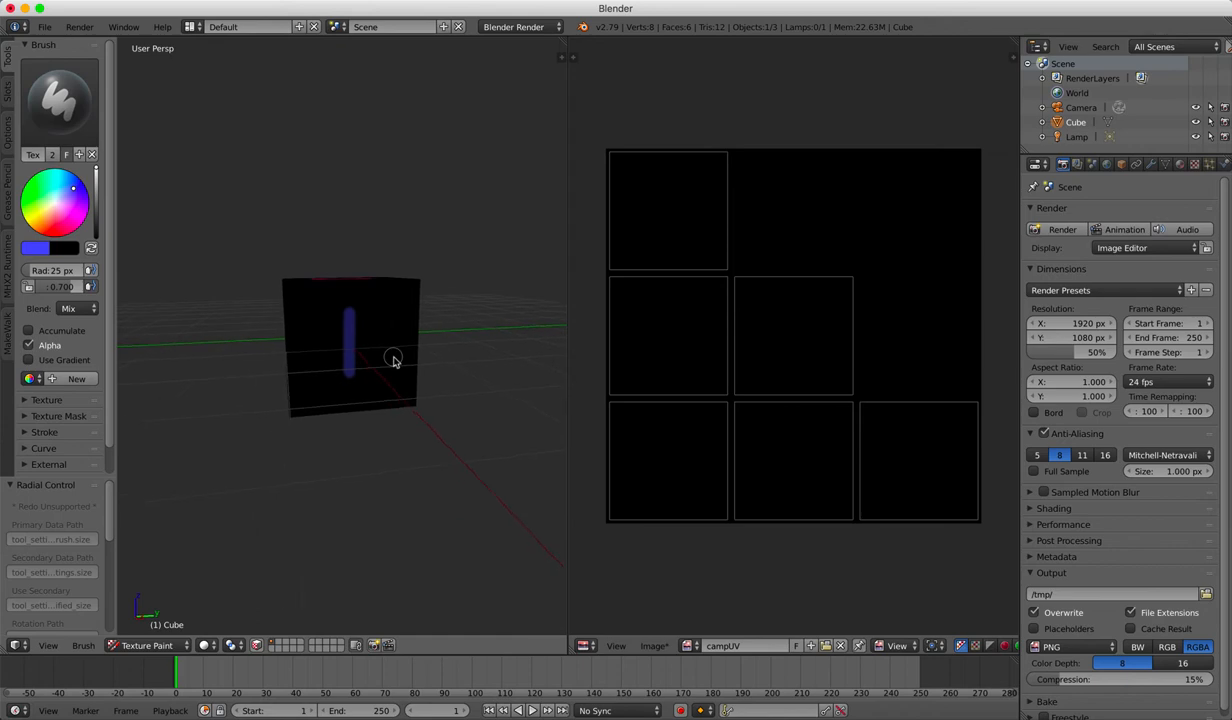
scroll(393, 361, left, 10)
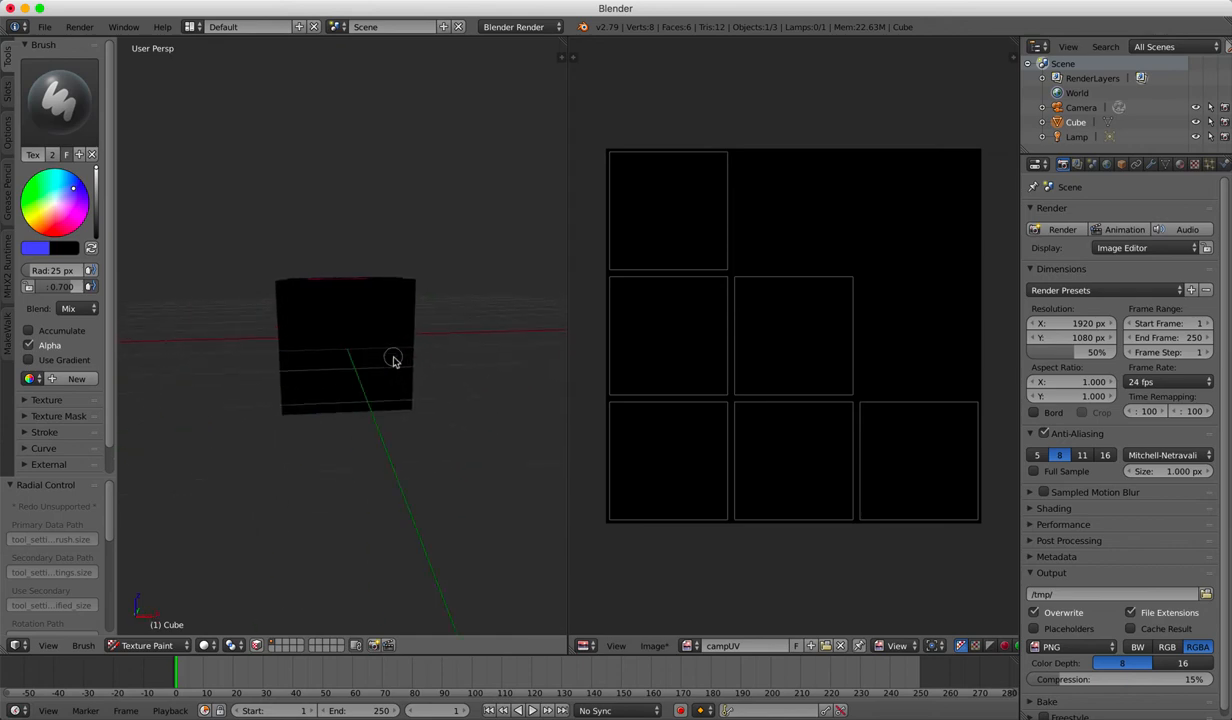
click(36, 192)
mouse_move(324, 320)
mouse_down()
mouse_move(360, 322)
mouse_move(318, 378)
mouse_move(370, 378)
mouse_up()
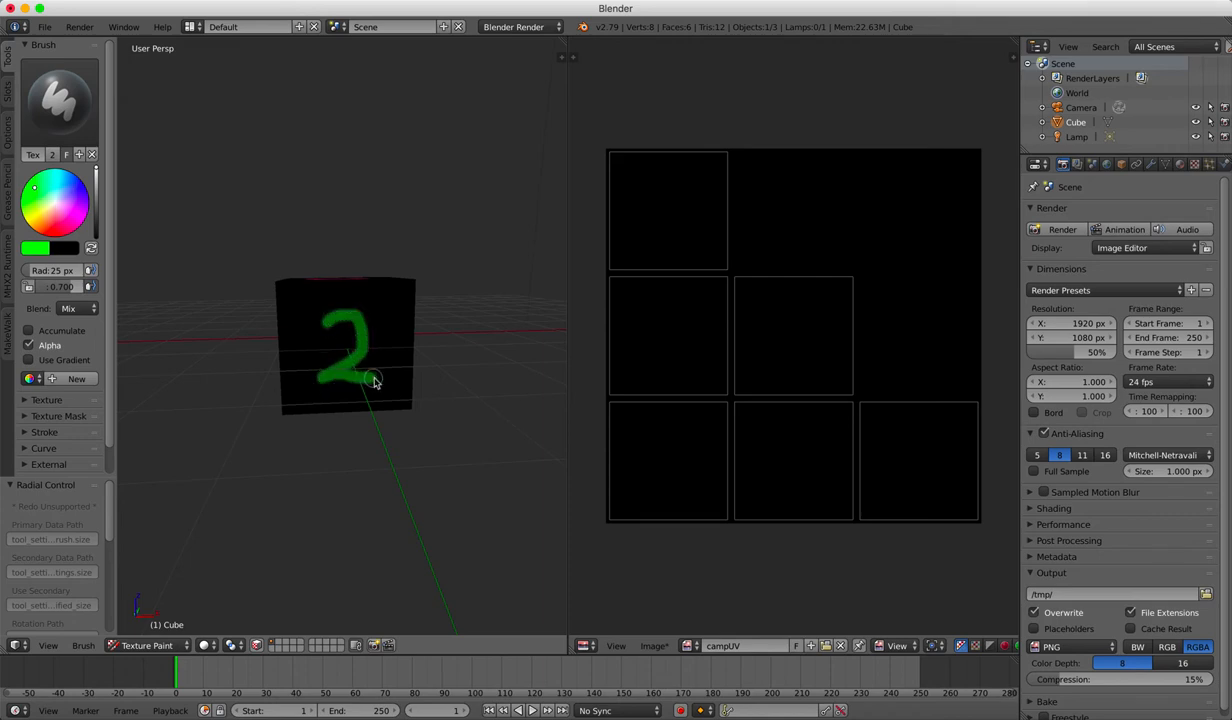
- Set the brush colour to yellow and paint the digit 3 on the side face next to the green 2
scroll(334, 341, right, 4)
scroll(334, 341, left, 10)
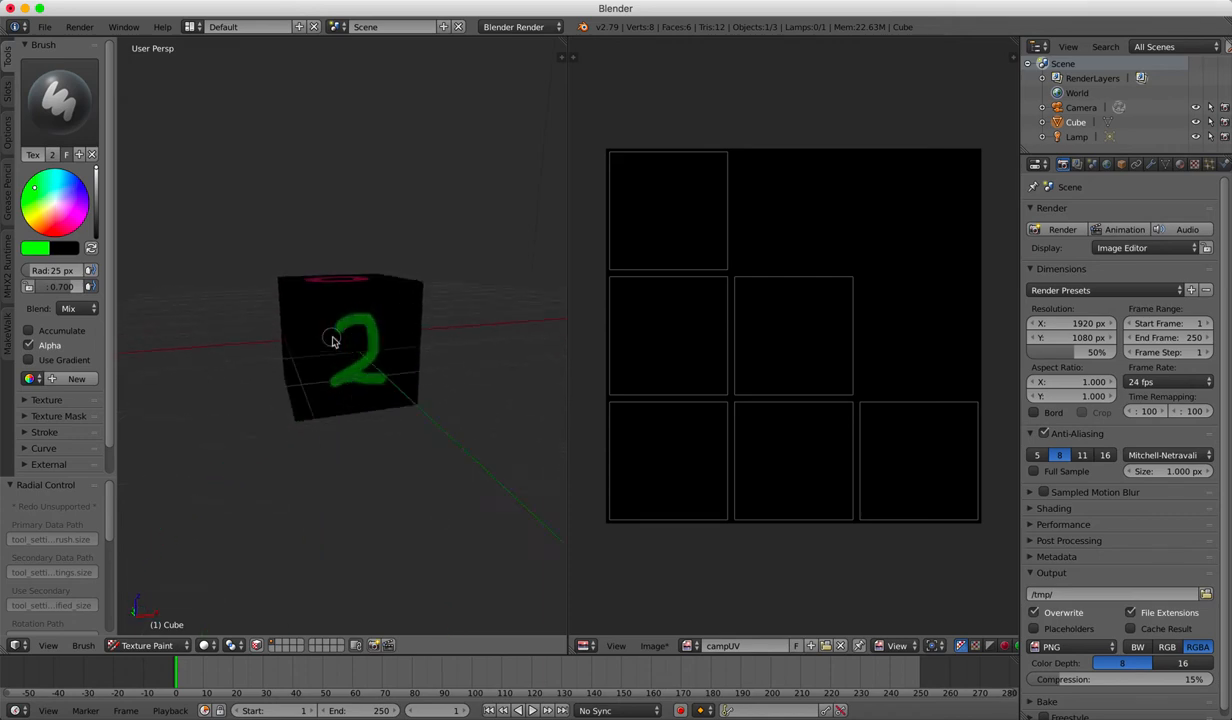
scroll(334, 341, left, 6)
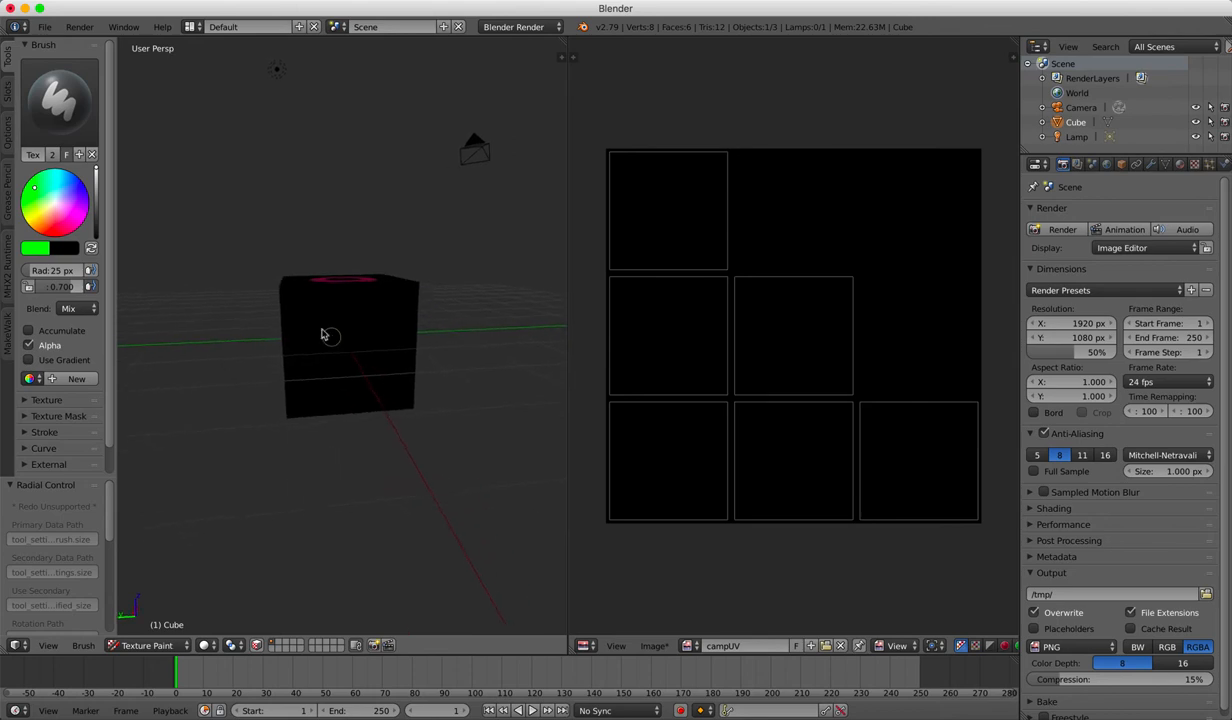
click(33, 212)
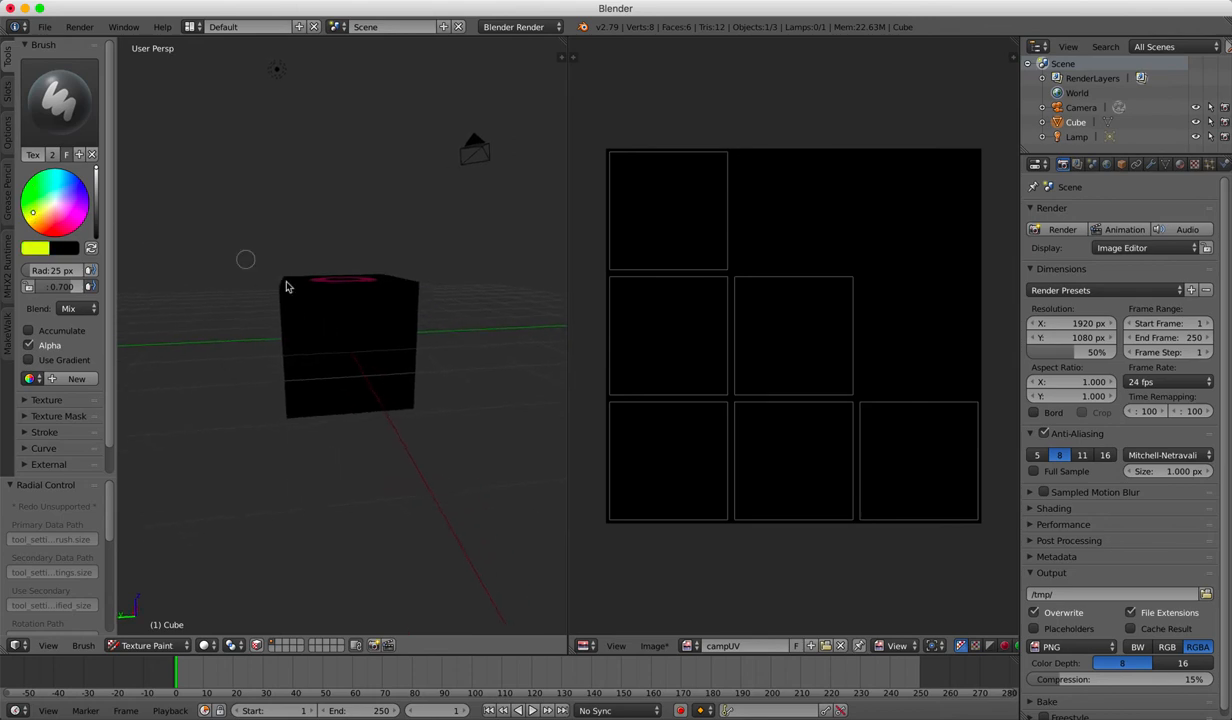
mouse_move(318, 316)
mouse_down()
mouse_move(359, 360)
mouse_move(324, 381)
mouse_up()
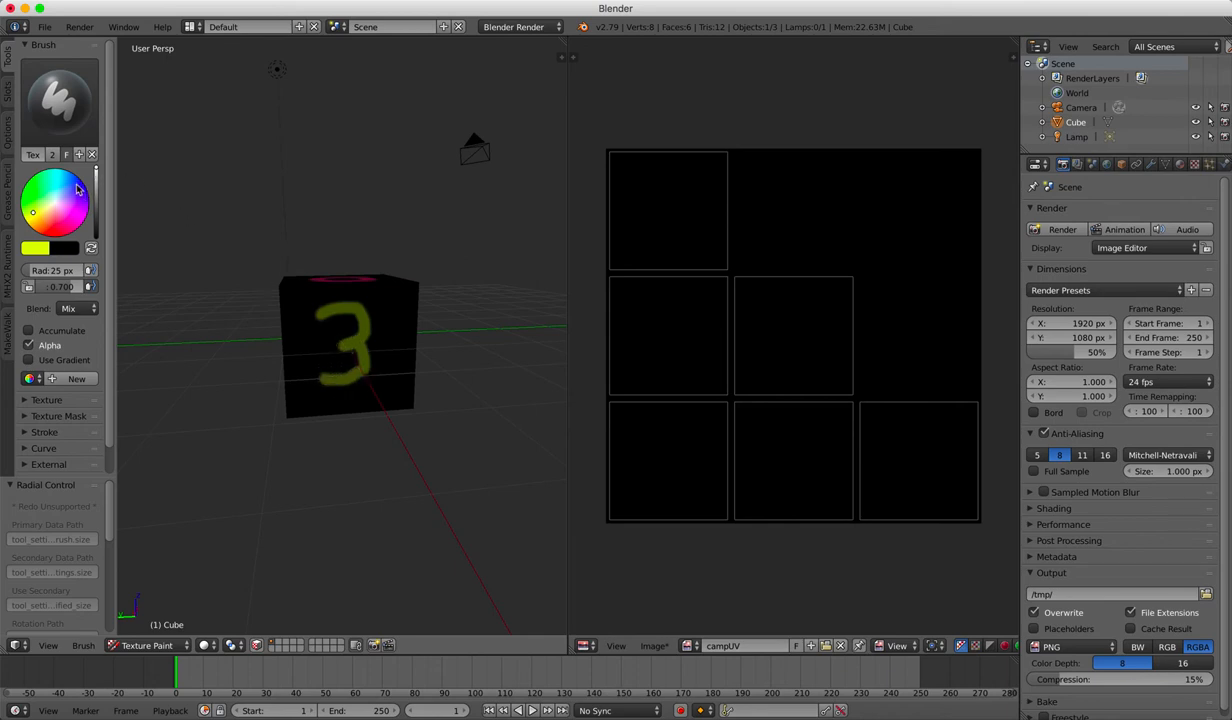
- Set the brush colour to orange and paint the digit 4 on the cube's remaining blank side face
click(41, 219)
scroll(320, 353, right, 3)
scroll(320, 353, left, 10)
scroll(320, 353, left, 4)
mouse_move(312, 310)
mouse_down()
mouse_move(313, 352)
mouse_move(376, 349)
mouse_up()
drag(331, 292, 339, 384)
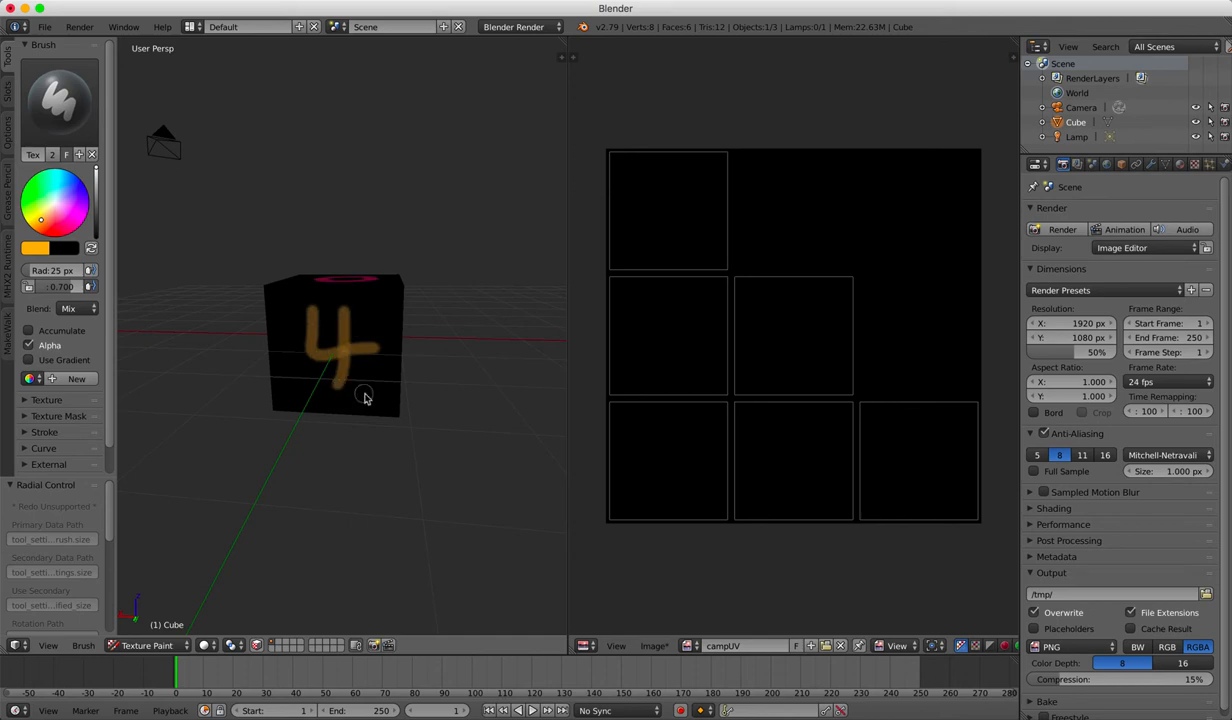
- Set the brush colour to pinkish red and paint the digit 5 on the cube's bottom face
scroll(364, 398, down, 8)
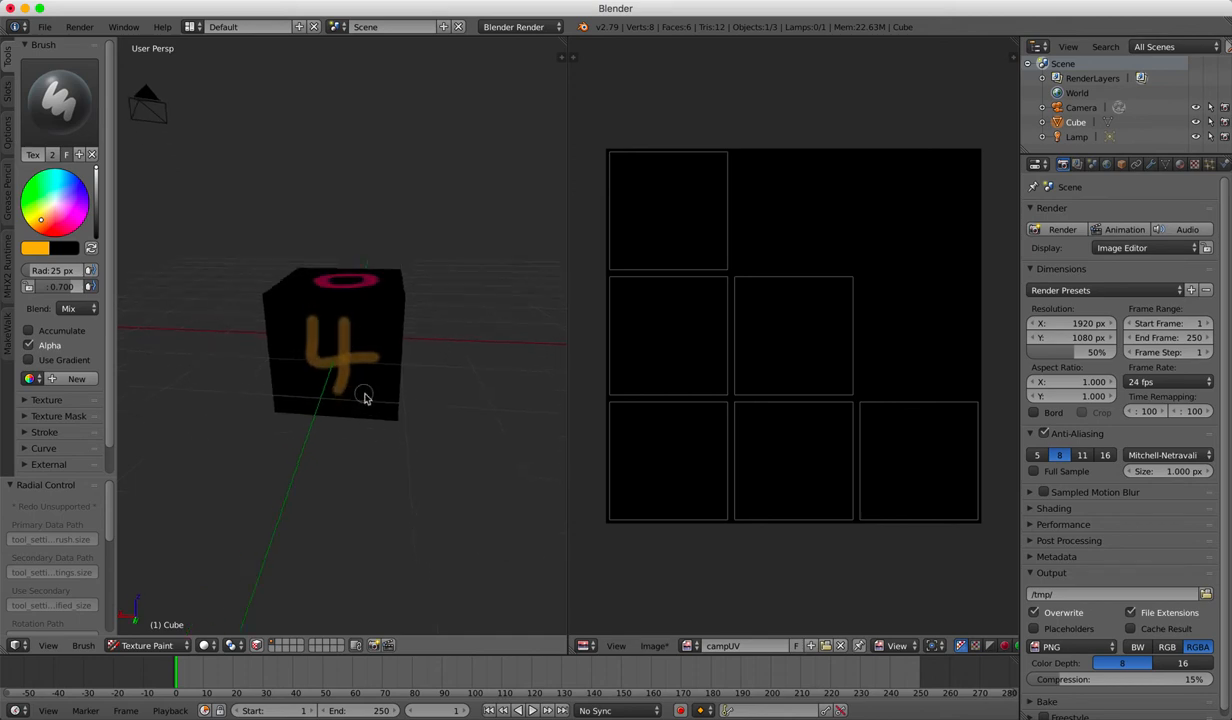
scroll(364, 398, down, 4)
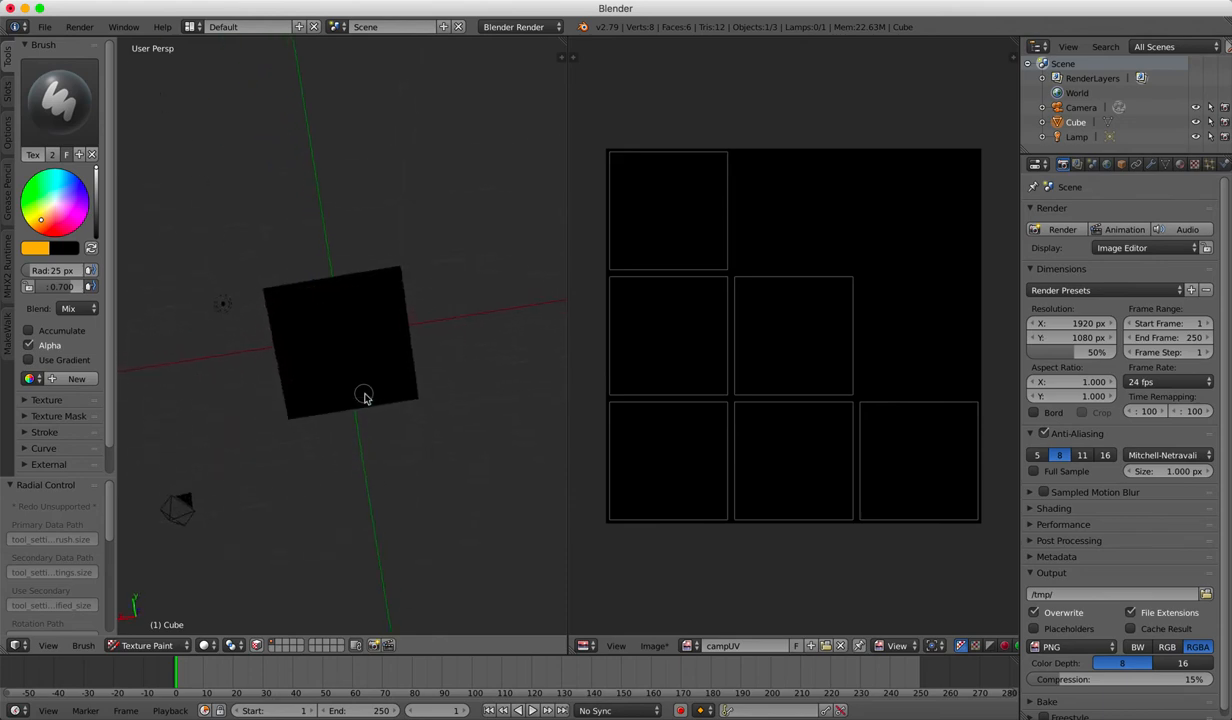
click(62, 229)
mouse_move(338, 303)
mouse_down()
mouse_move(311, 316)
mouse_move(319, 349)
mouse_move(360, 362)
mouse_move(318, 382)
mouse_up()
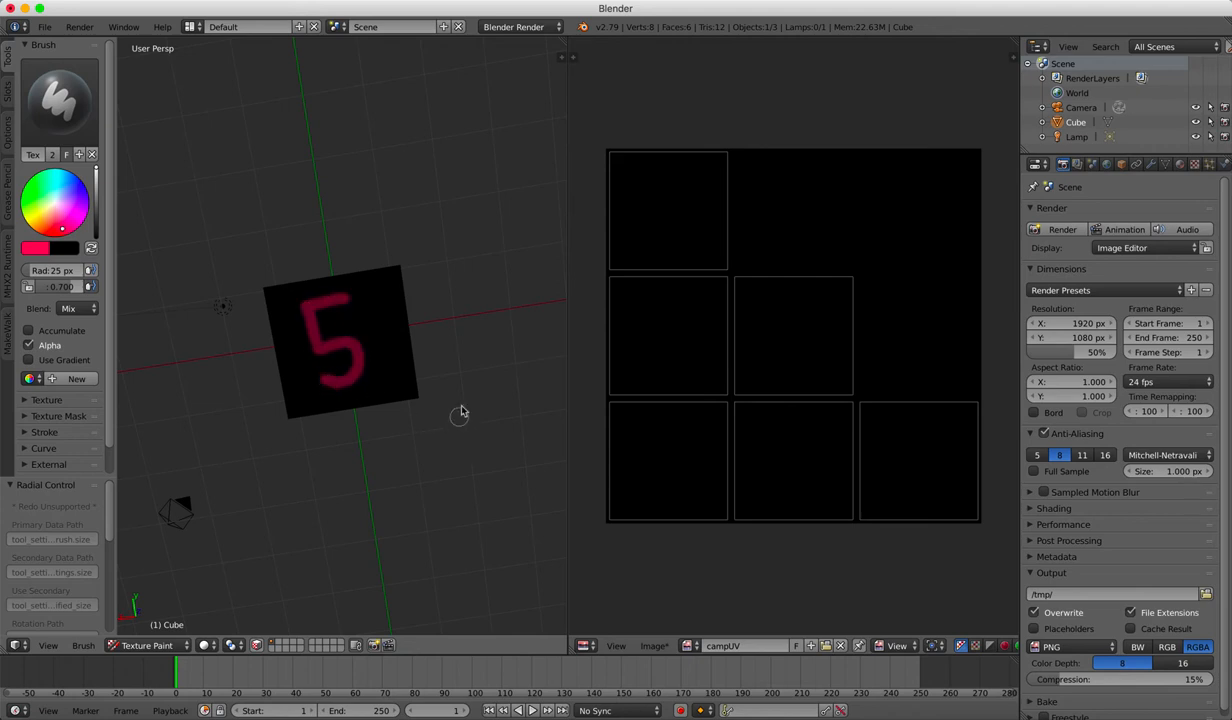
- Check the painted faces around the cube and show the Material Diffuse Color texture's settings and preview
scroll(459, 404, up, 10)
scroll(459, 404, up, 3)
scroll(459, 404, right, 8)
scroll(459, 404, down, 10)
scroll(459, 404, up, 10)
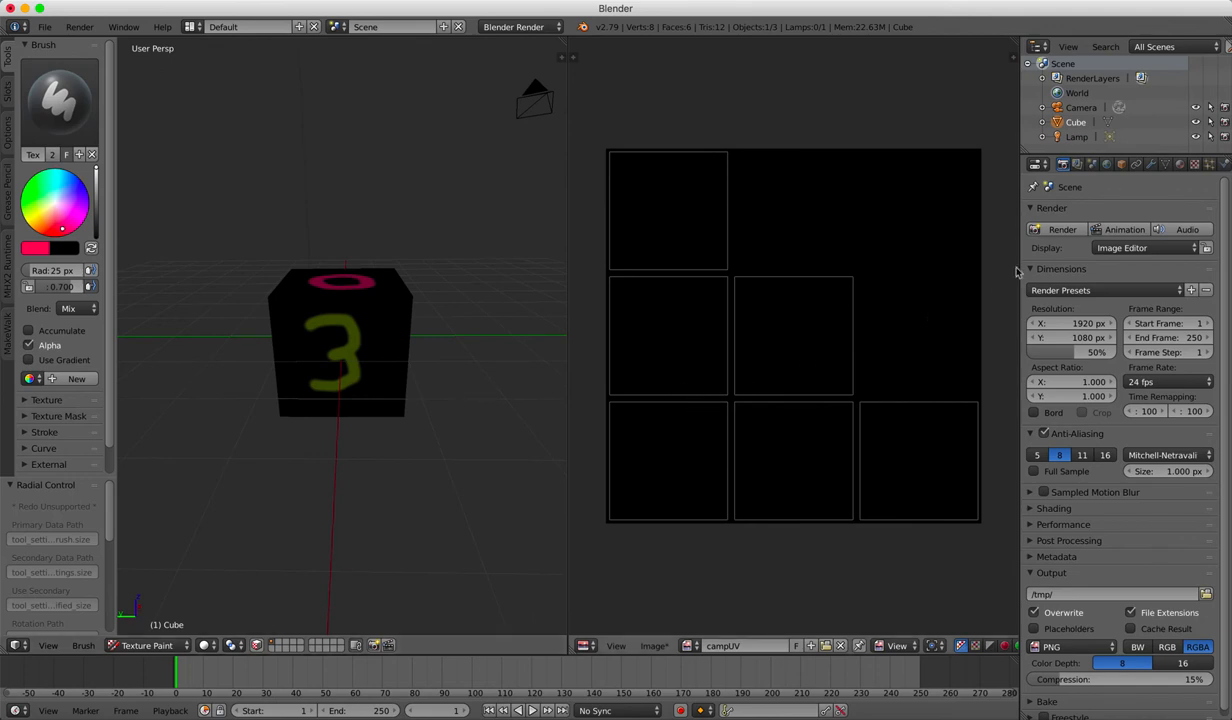
click(1195, 164)
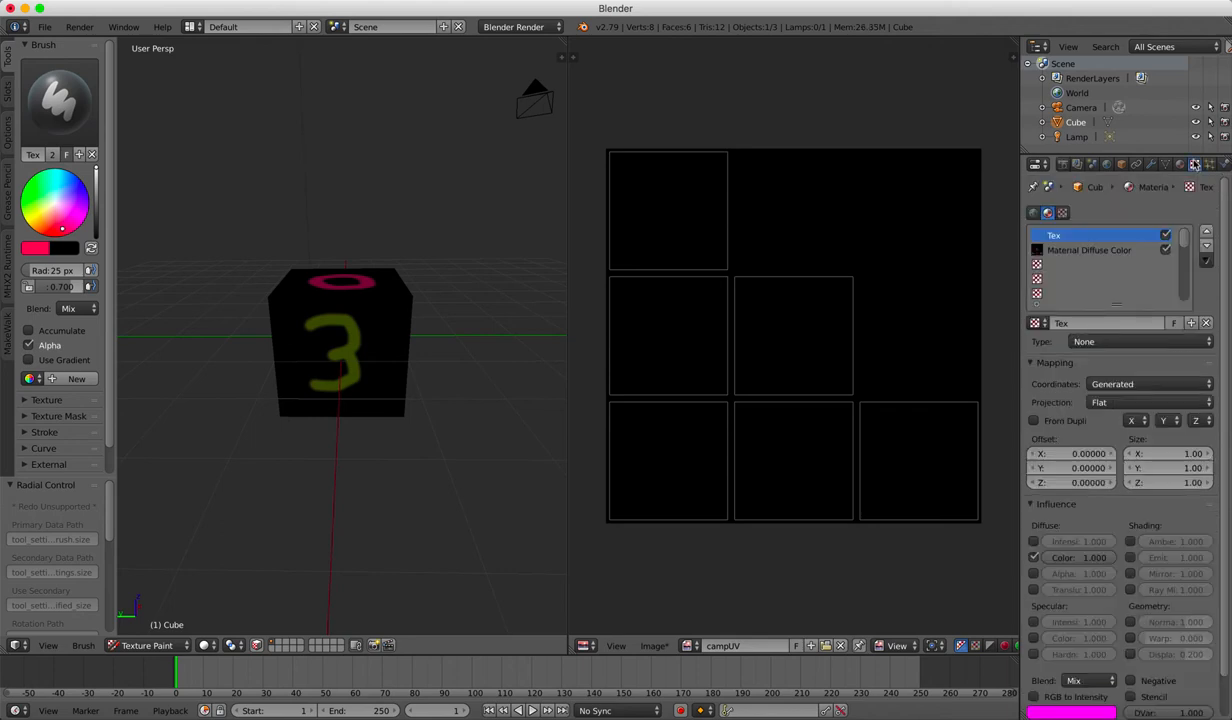
click(1100, 251)
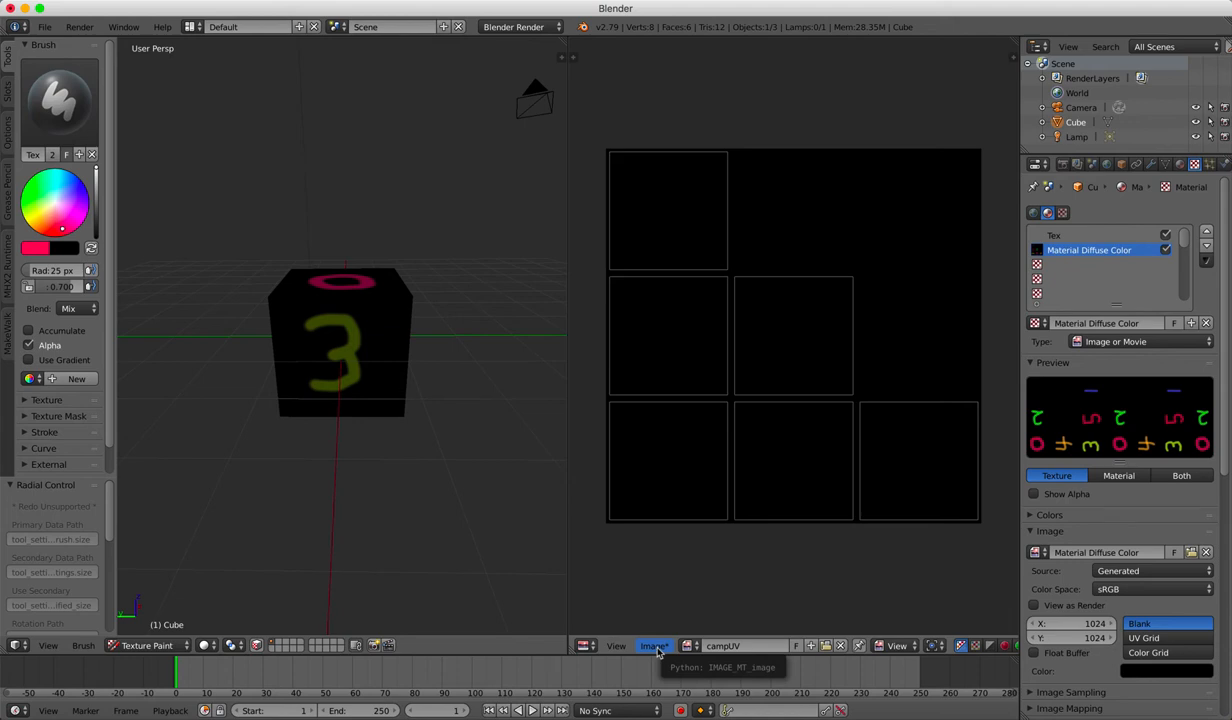
- Save the campUV image as campUV.png in the images for camp folder
click(655, 647)
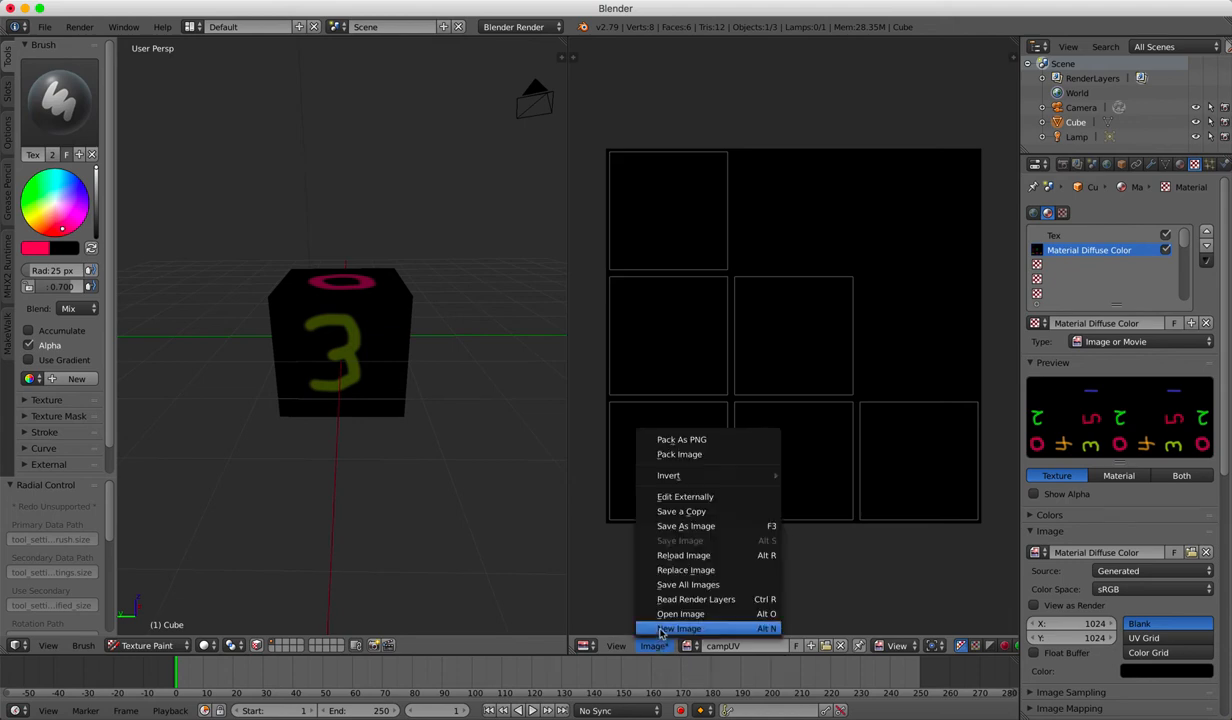
click(688, 527)
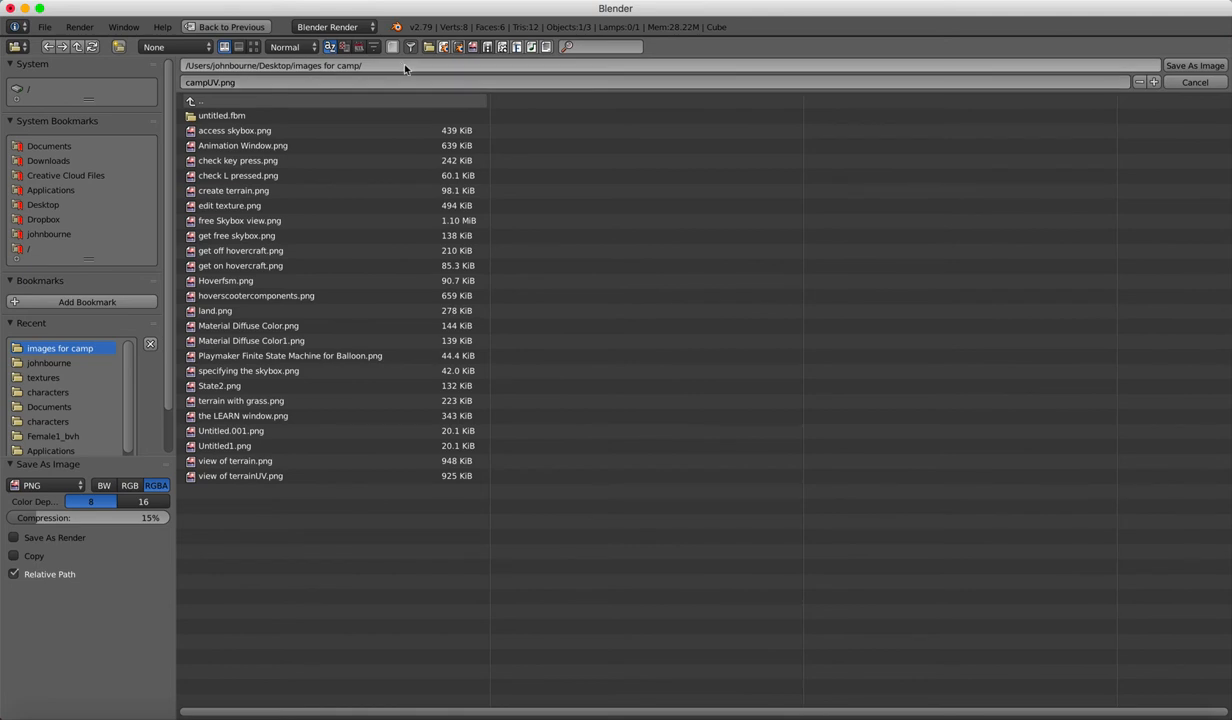
click(1192, 66)
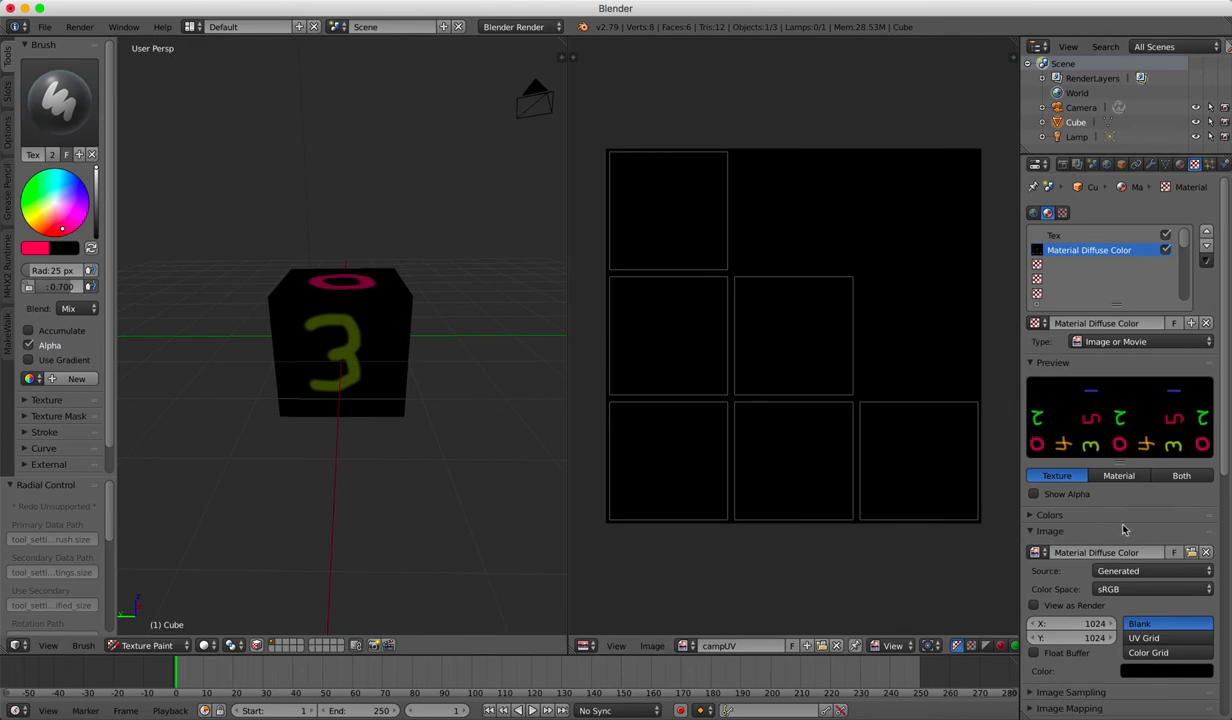
scroll(1147, 537, down, 1)
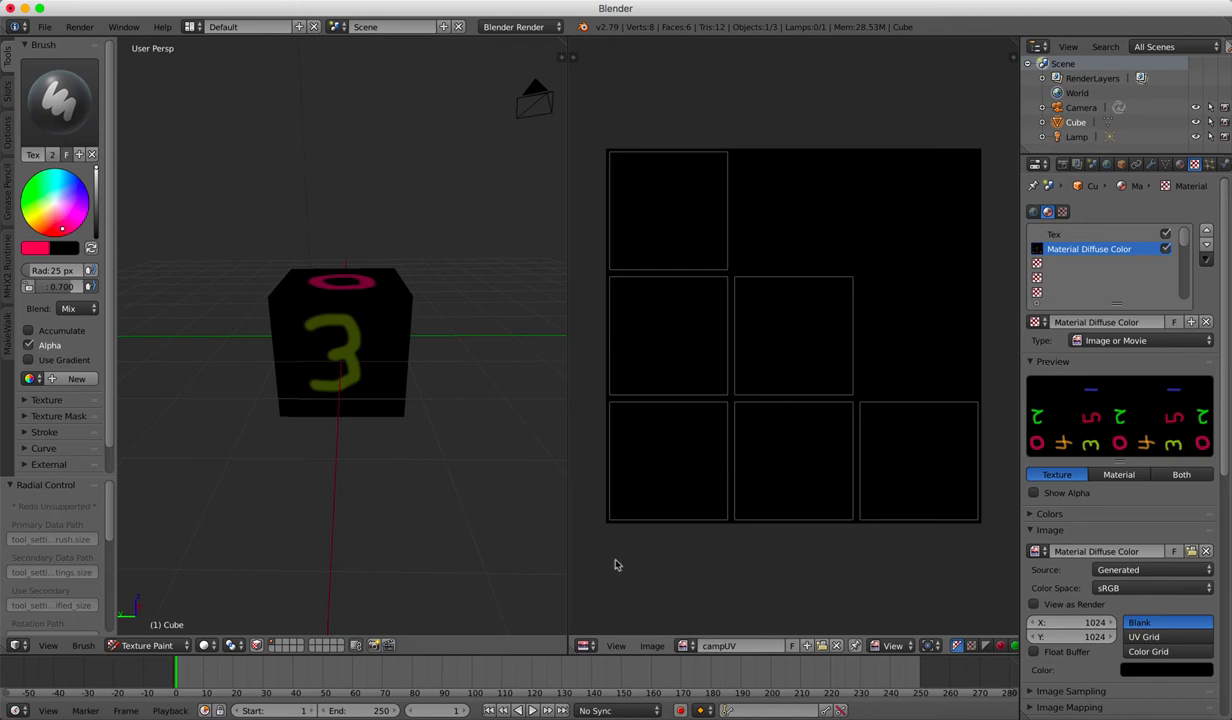
- Put the image editor in Paint mode and paint a pinkish-red ring crossed by a vertical line in campUV's middle UV square
key(t)
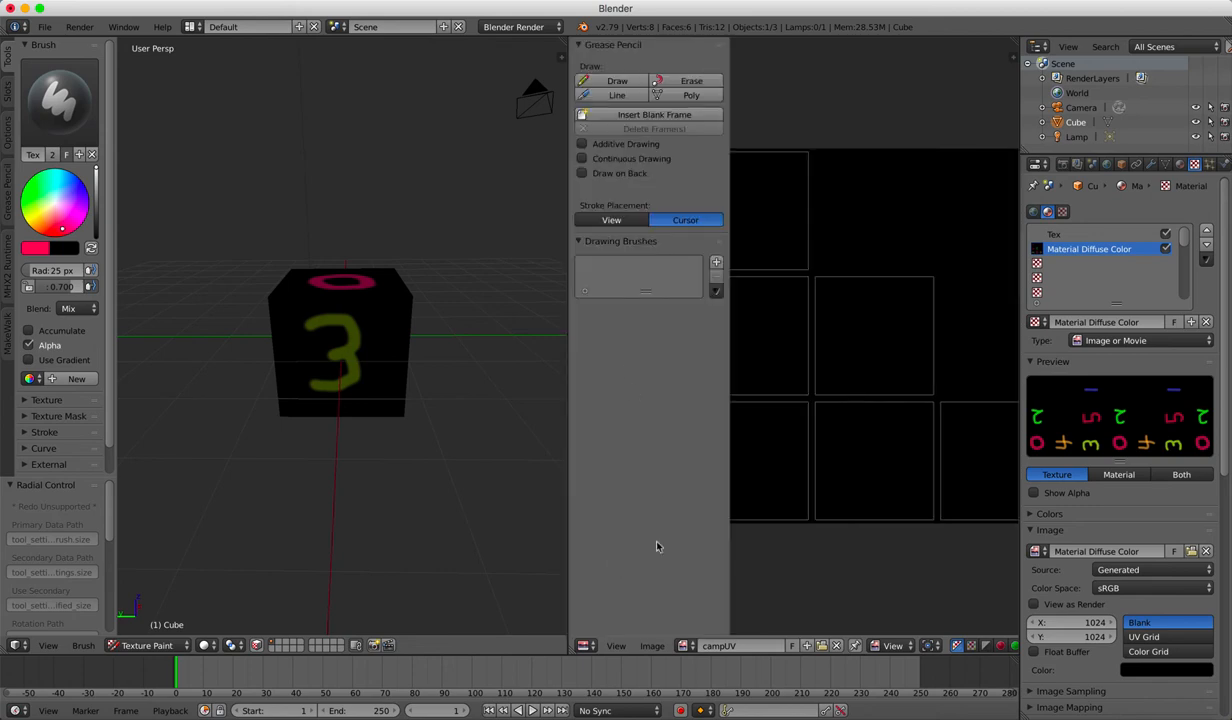
click(911, 647)
click(899, 612)
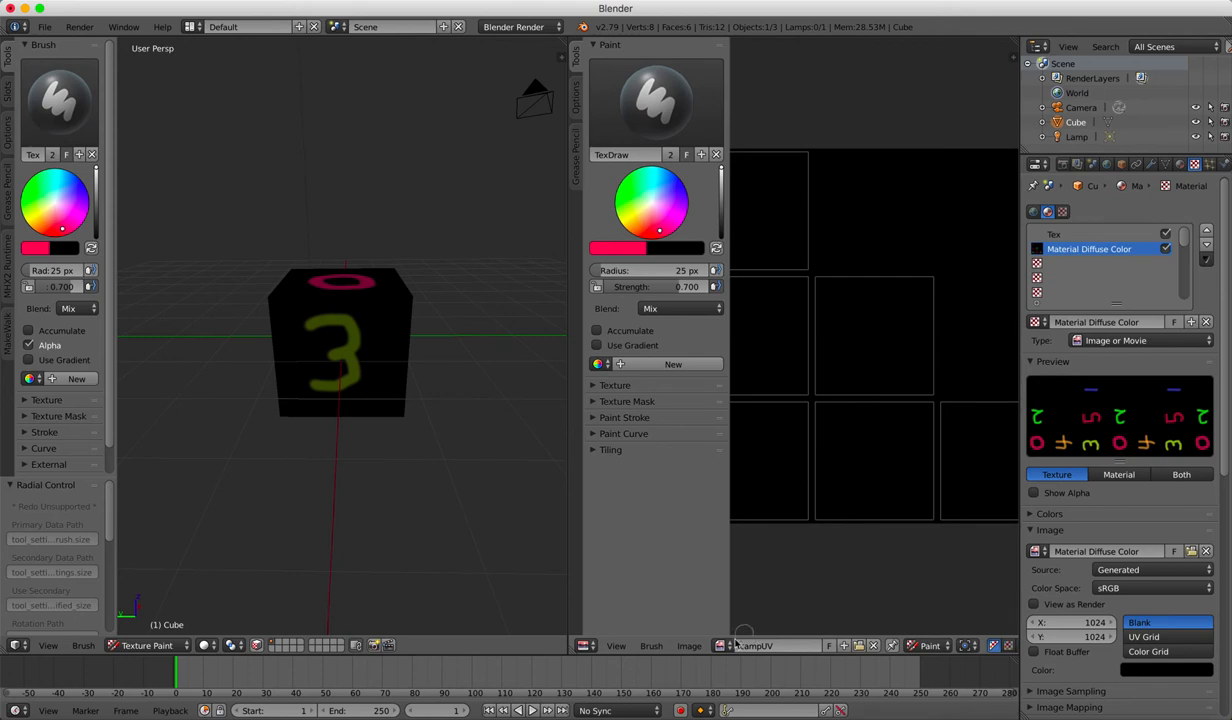
click(881, 332)
mouse_move(881, 332)
mouse_down()
mouse_move(862, 336)
mouse_move(880, 355)
mouse_move(881, 341)
mouse_up()
drag(876, 288, 877, 388)
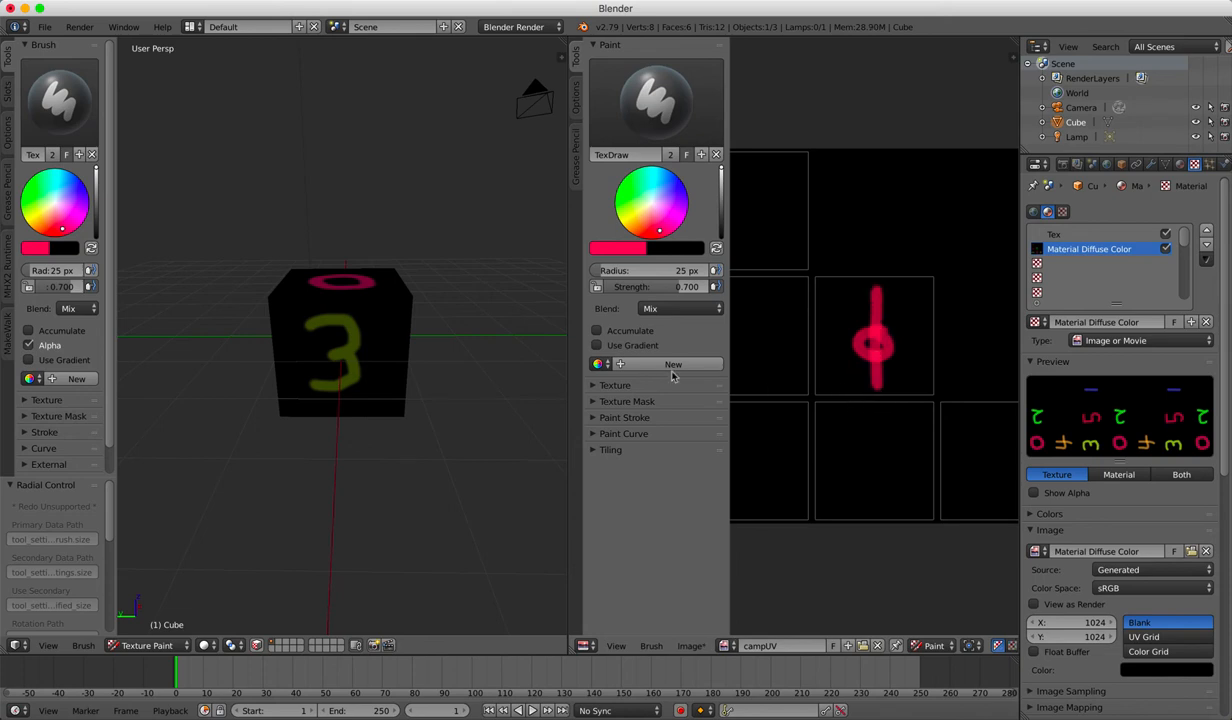
- Inspect the cube's sides and bottom face and switch the texture preview to Material
middle_drag(385, 380, 353, 368)
scroll(353, 368, right, 10)
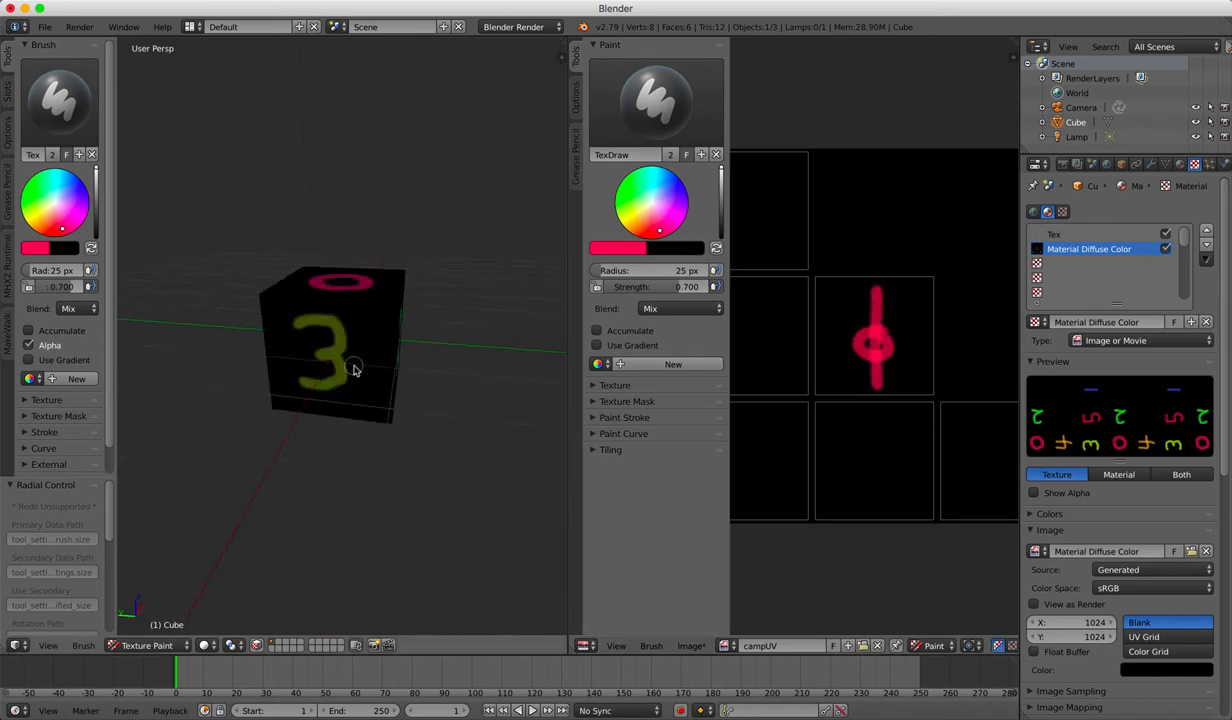
scroll(353, 368, down, 10)
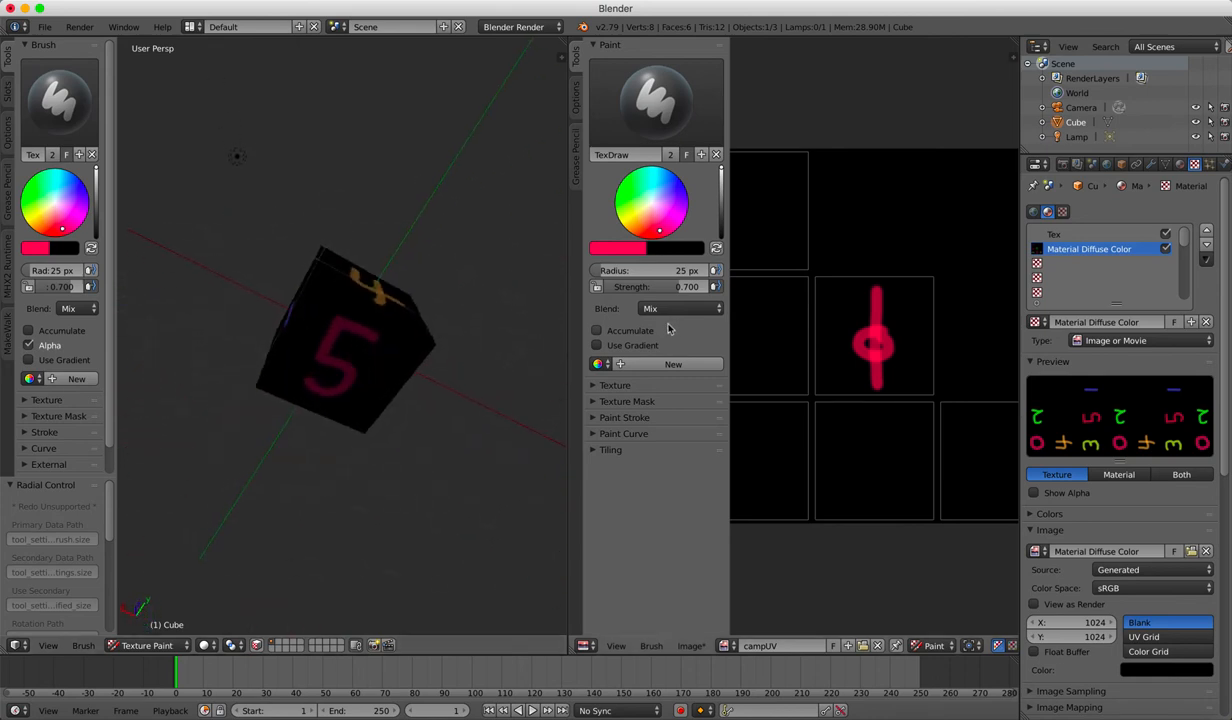
click(1118, 474)
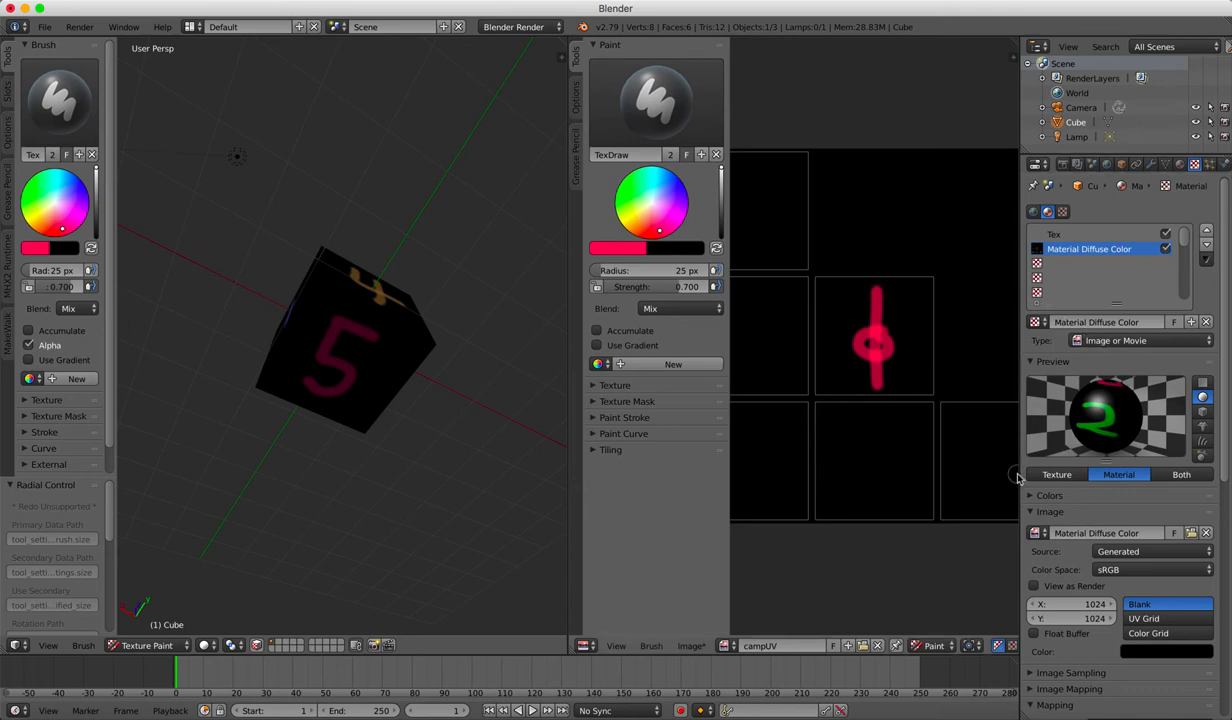
- Show the Material Diffuse Color image in the image editor and save it as Material Diffuse Color.png in the images for camp folder
click(724, 645)
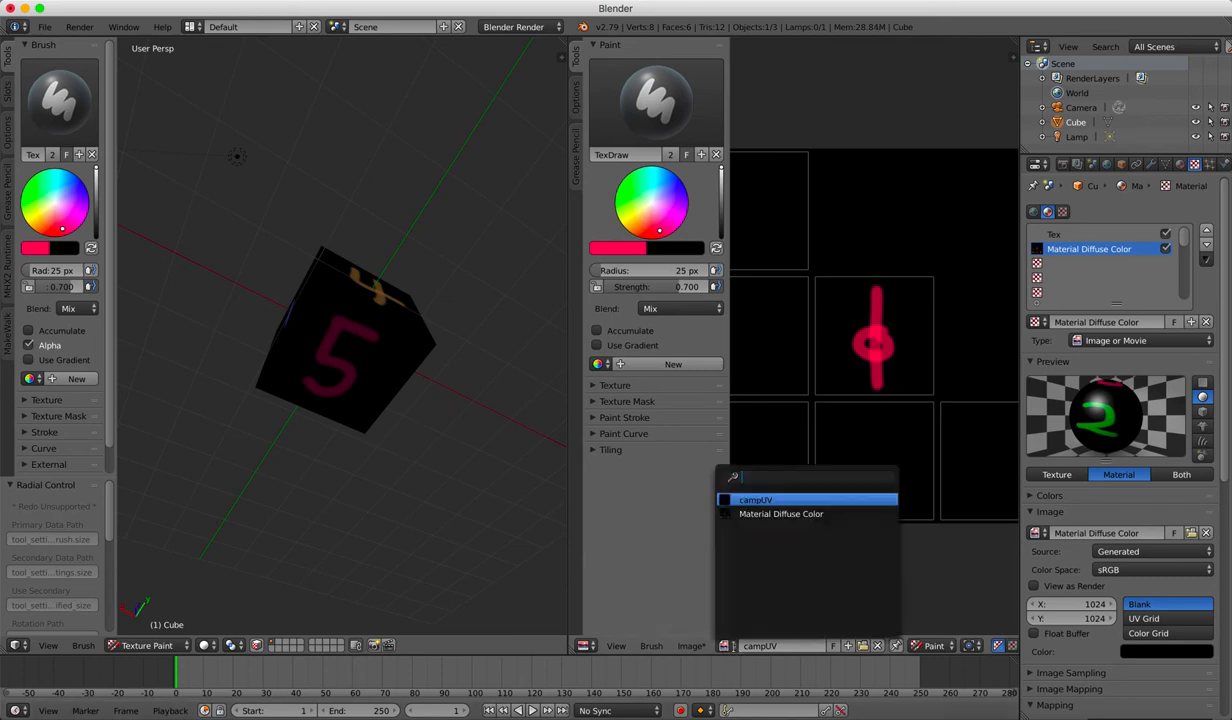
click(763, 514)
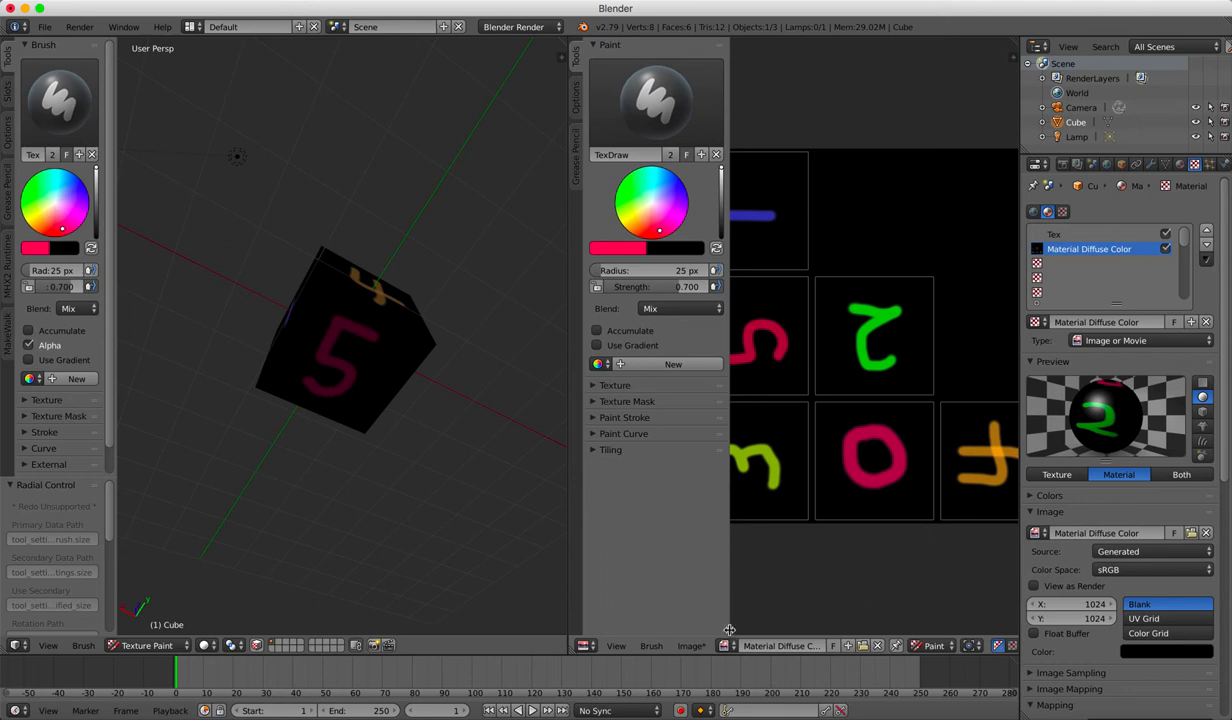
click(693, 647)
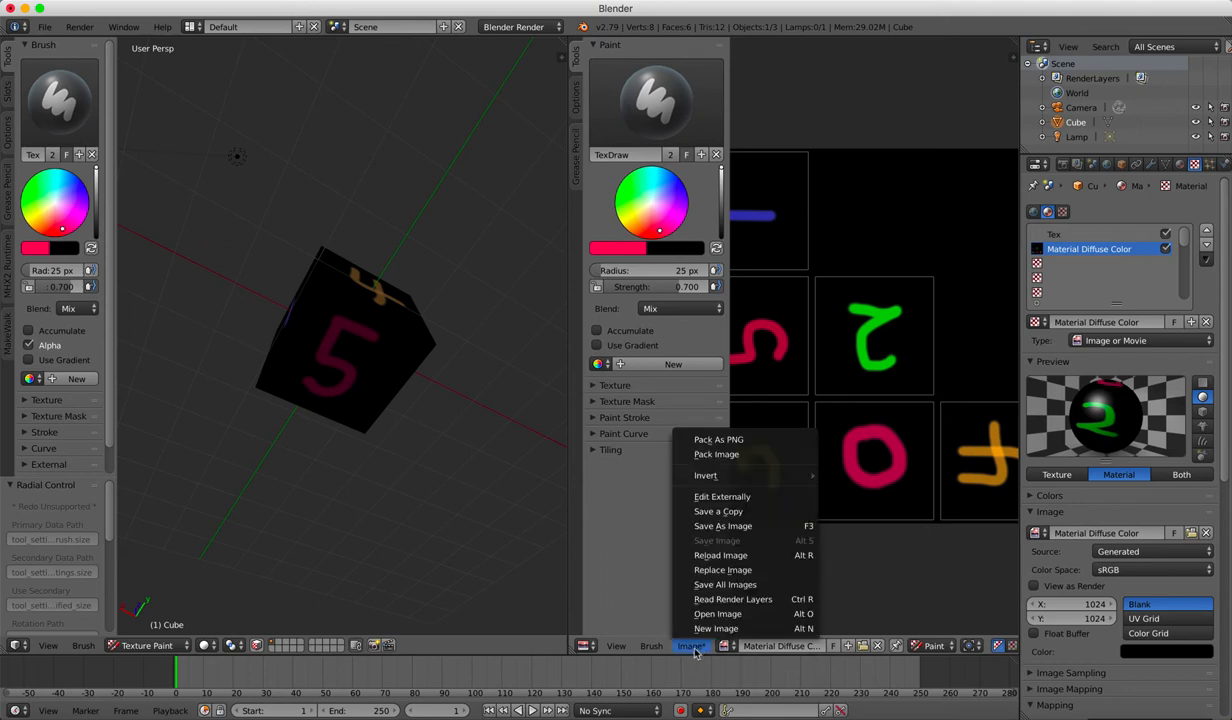
click(722, 526)
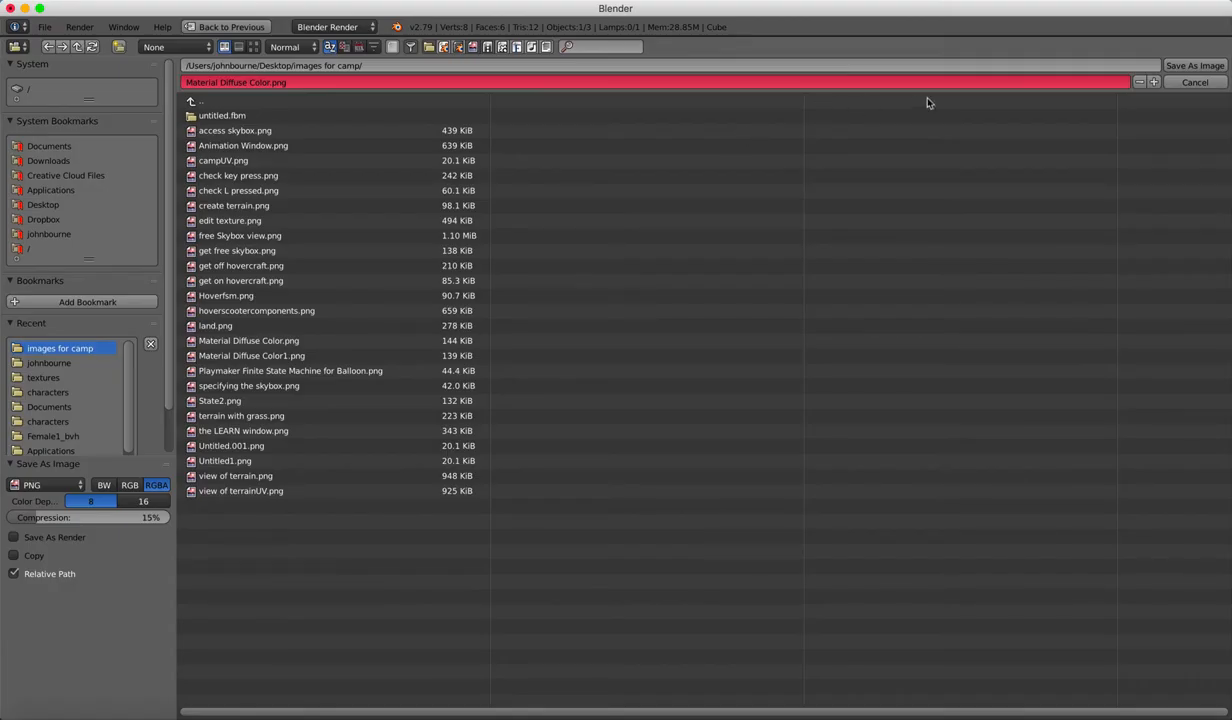
click(1191, 66)
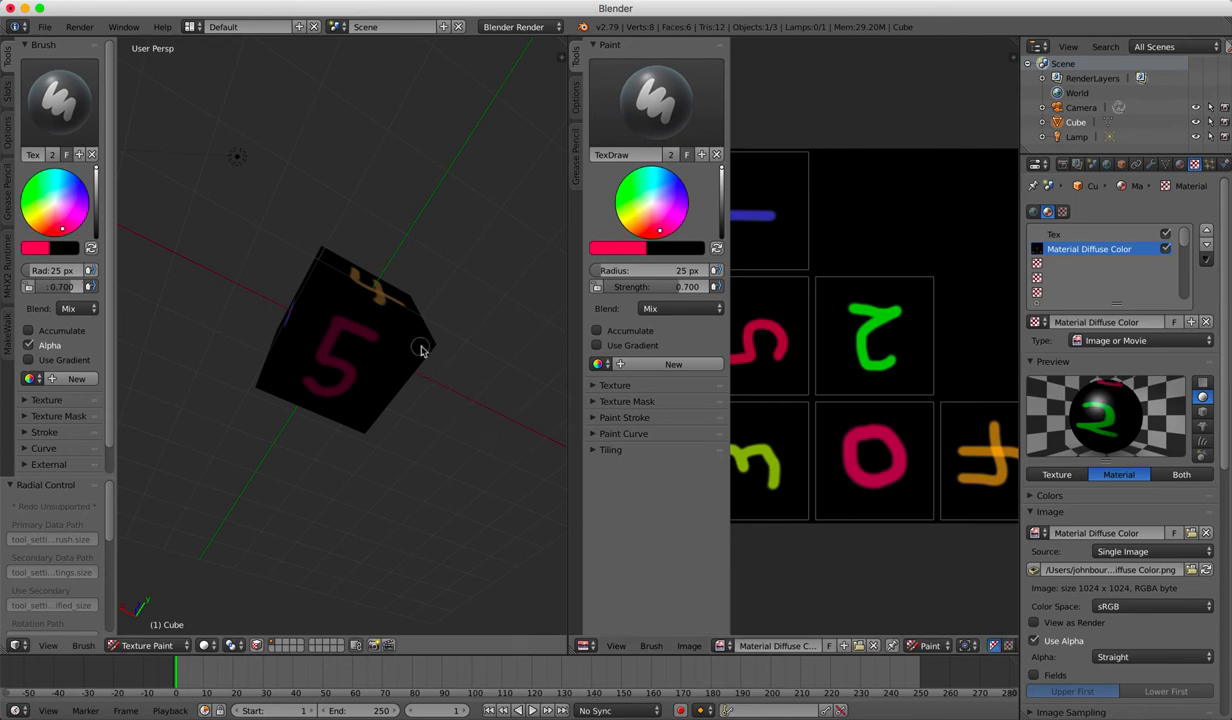
- Export the scene in FBX format as camp.fbx to the images for camp folder on the Desktop
scroll(421, 350, up, 10)
scroll(421, 349, up, 8)
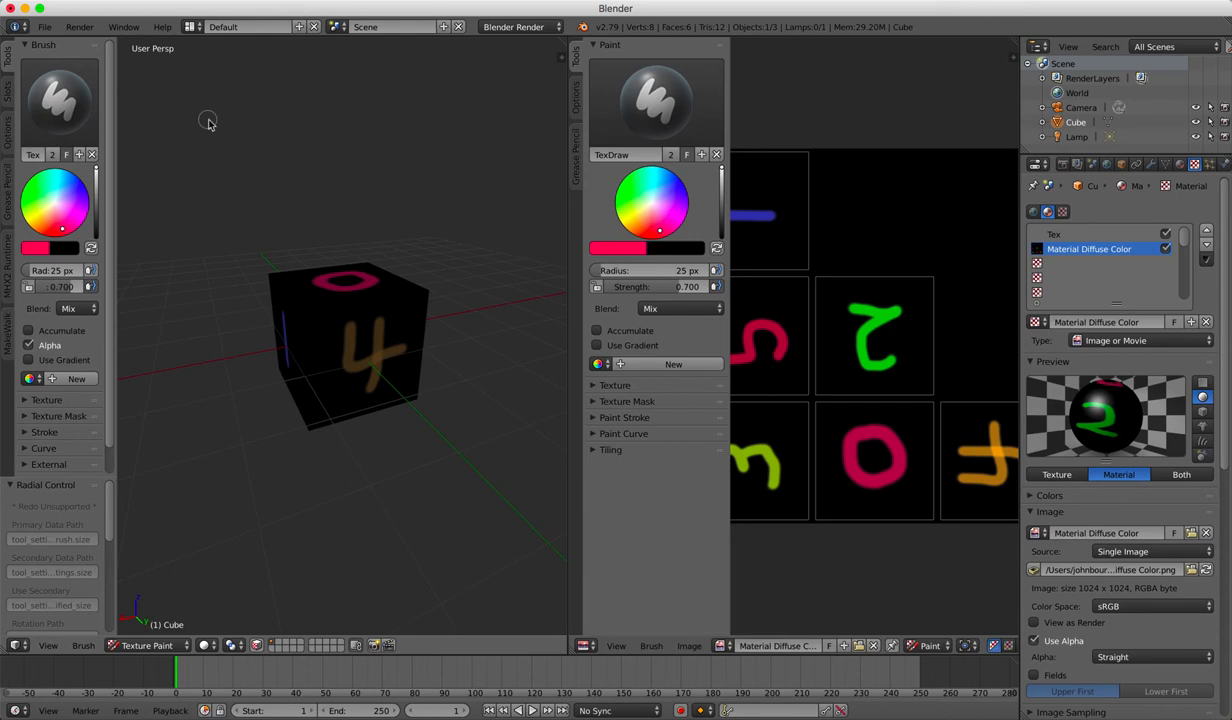
click(45, 28)
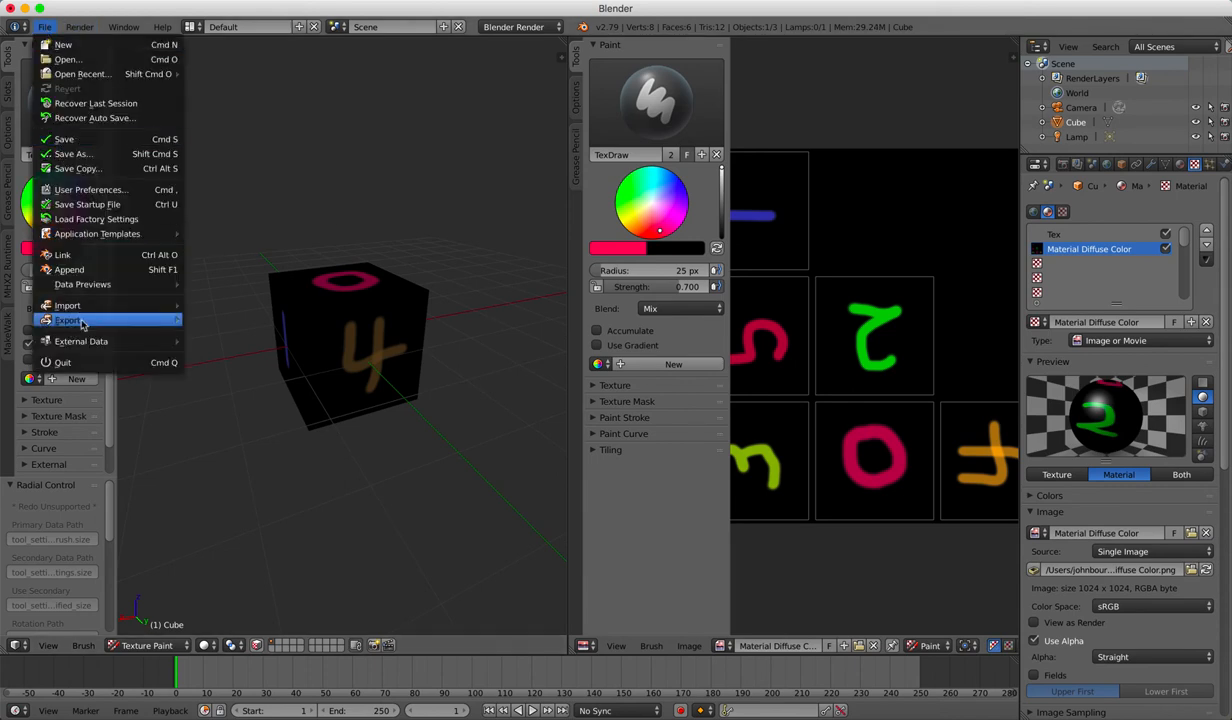
mouse_move(82, 323)
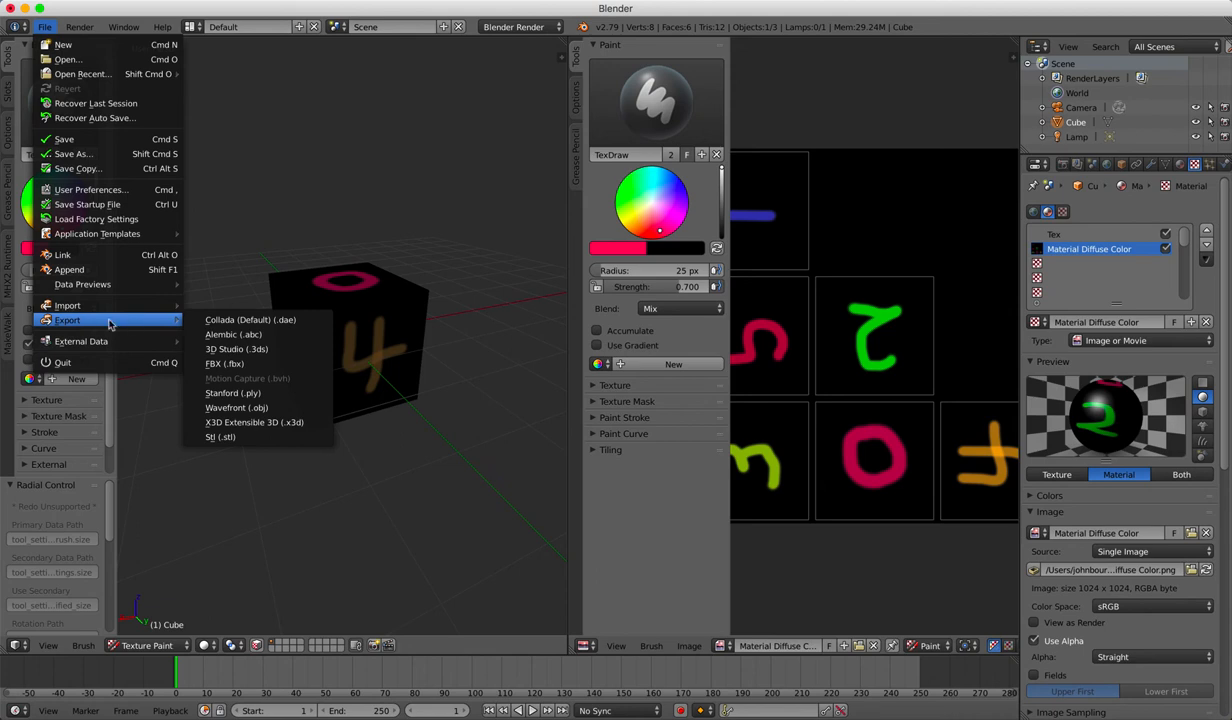
click(227, 365)
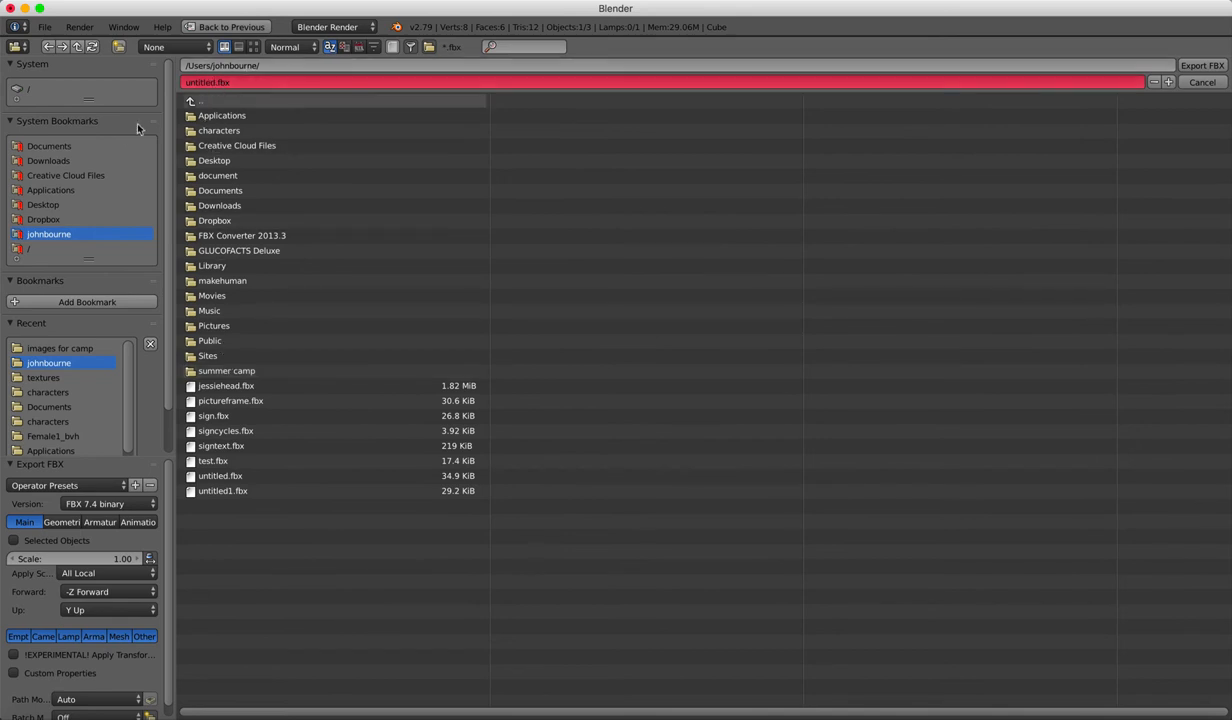
click(50, 205)
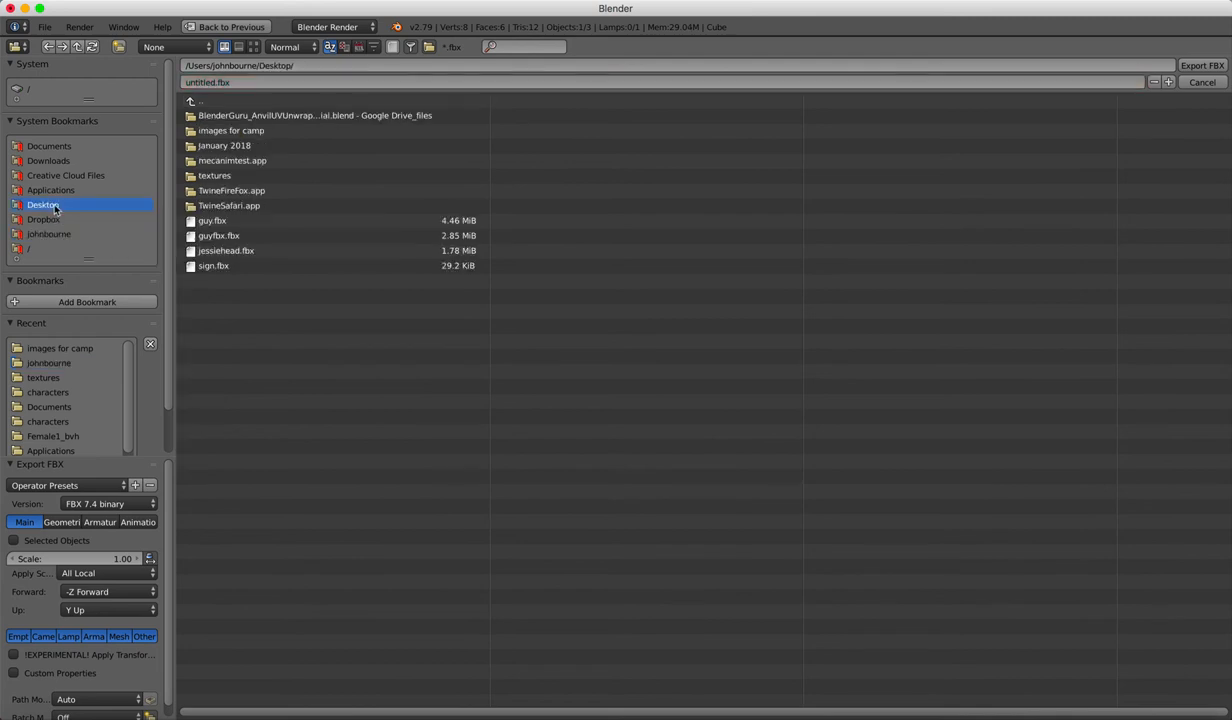
click(238, 131)
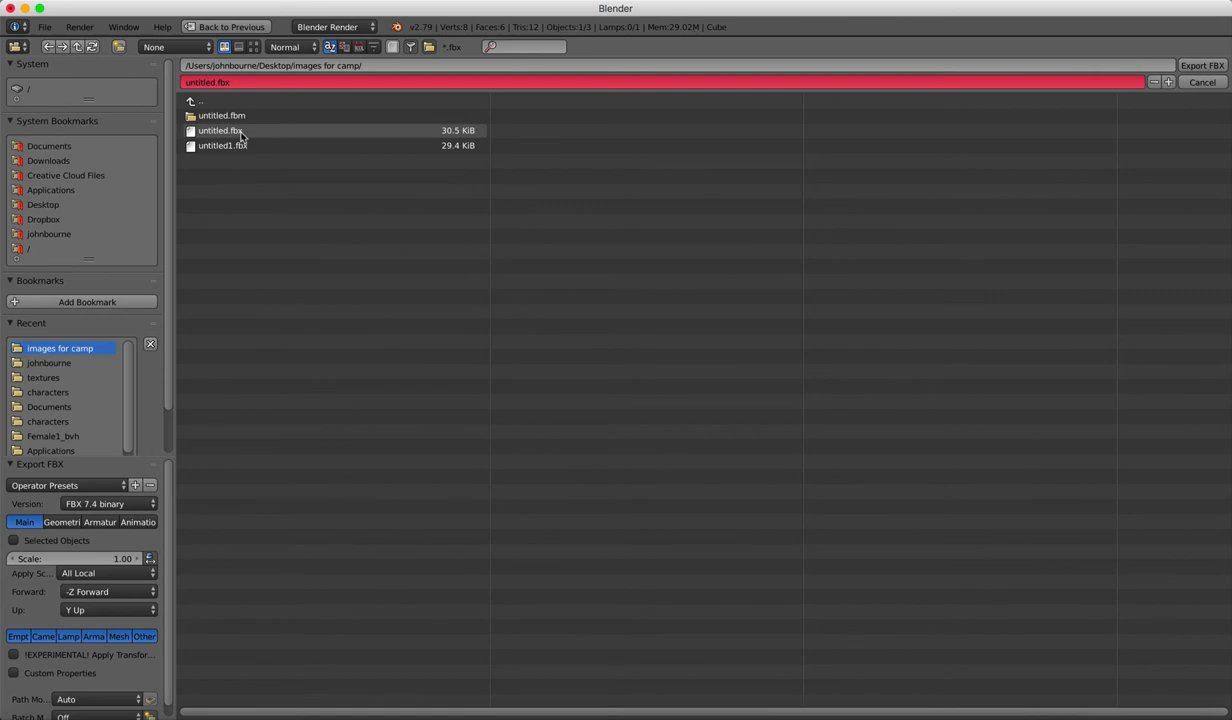
click(211, 83)
click(218, 82)
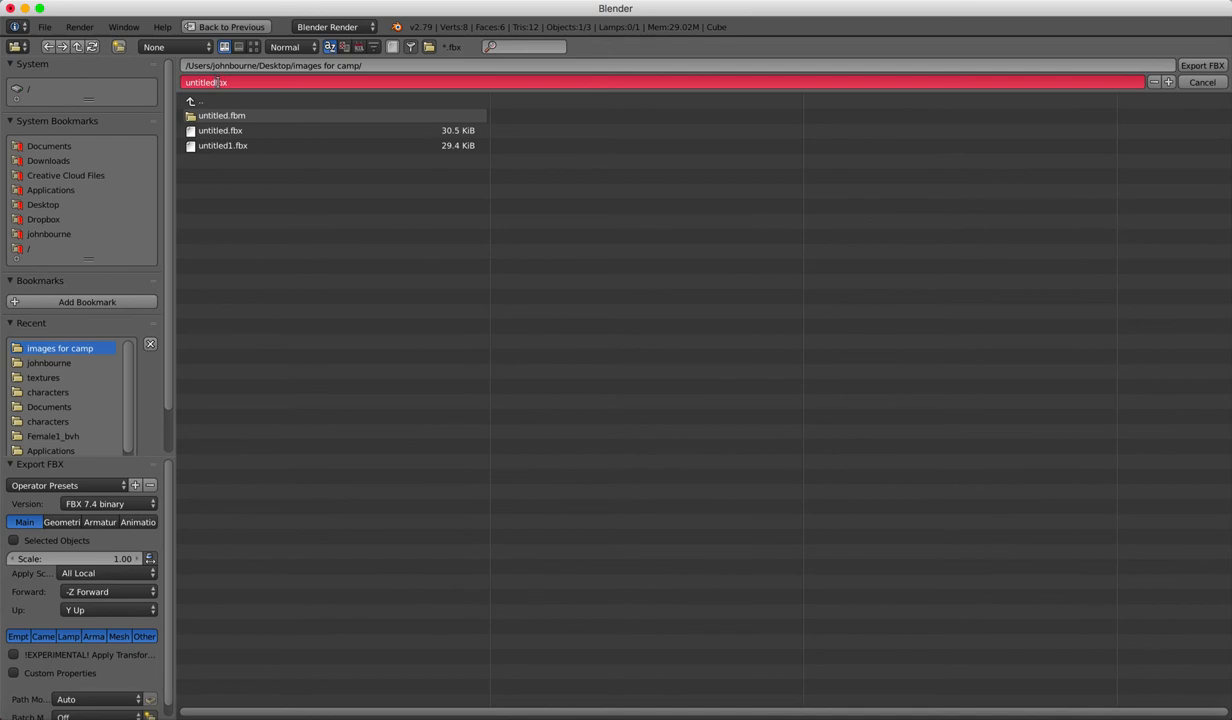
text(camp)
click(1196, 65)
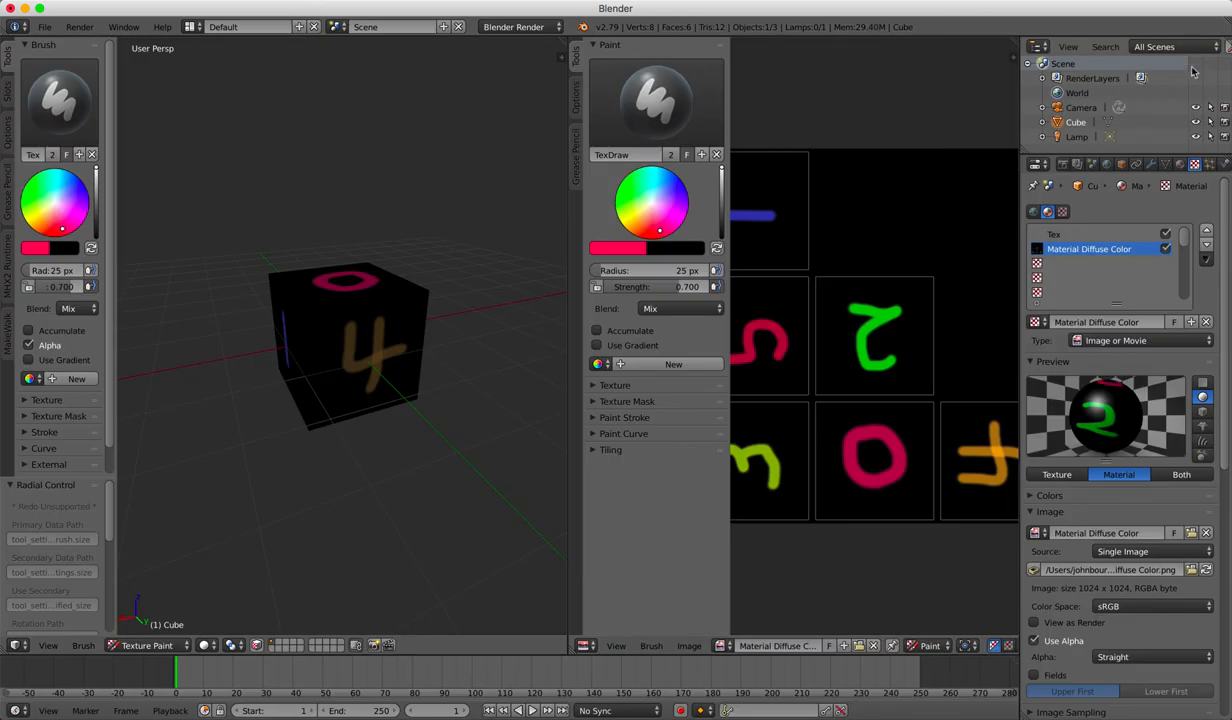
- Switch to Unity and delete the untitled model from the images assets folder
click(162, 718)
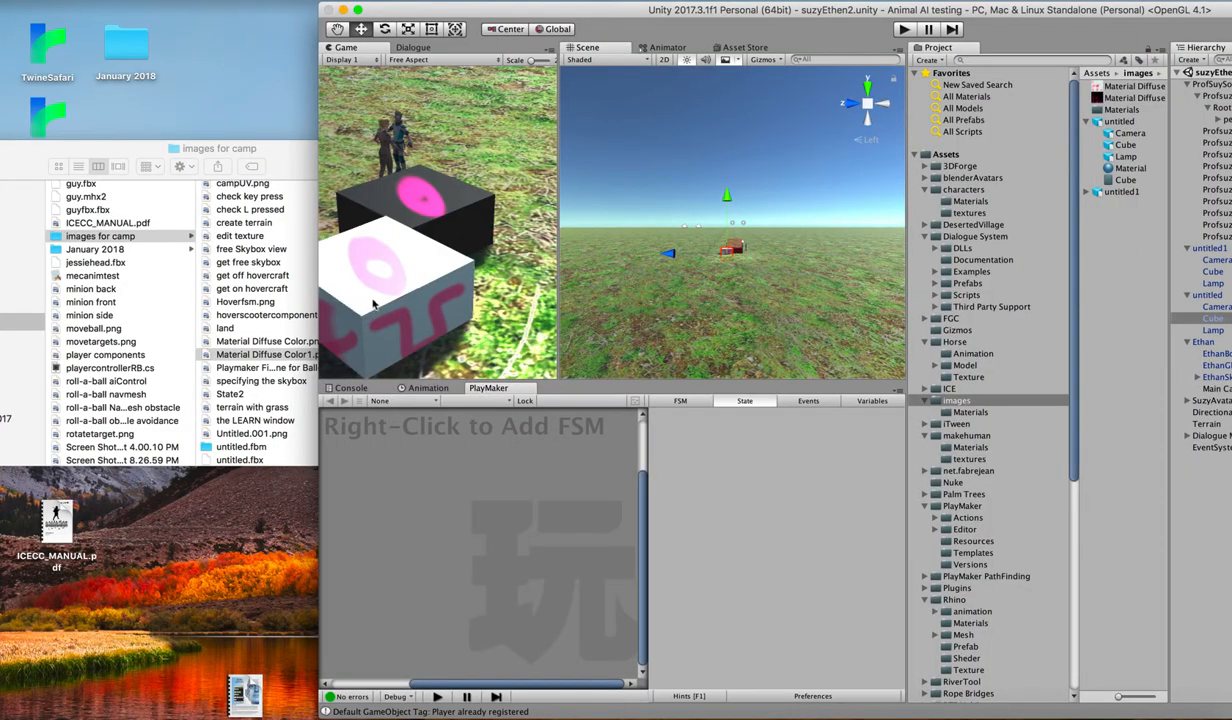
scroll(776, 222, up, 5)
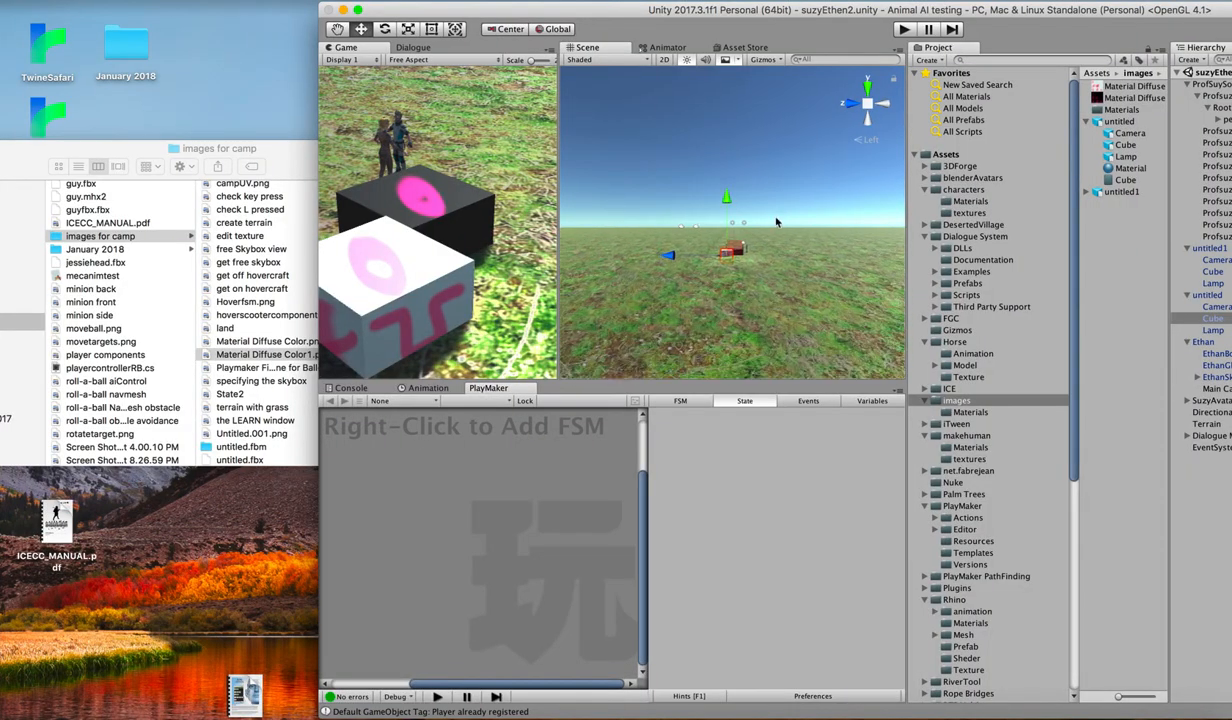
scroll(776, 222, up, 6)
scroll(772, 187, down, 6)
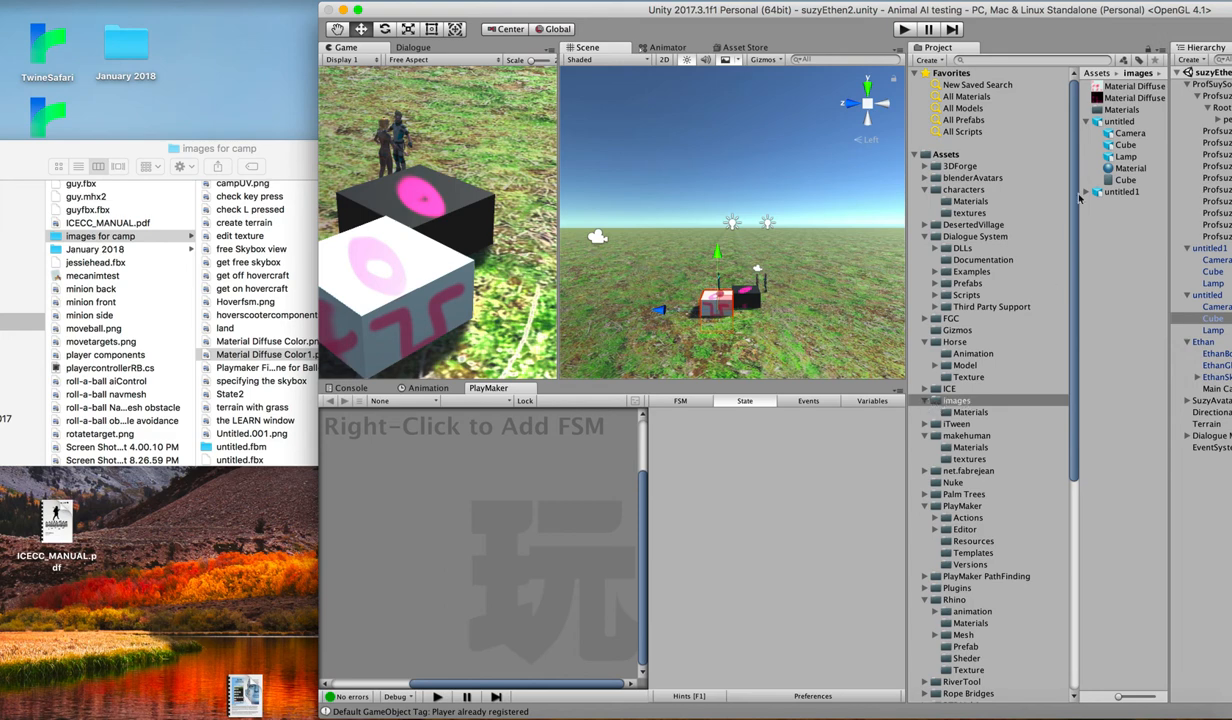
click(1128, 87)
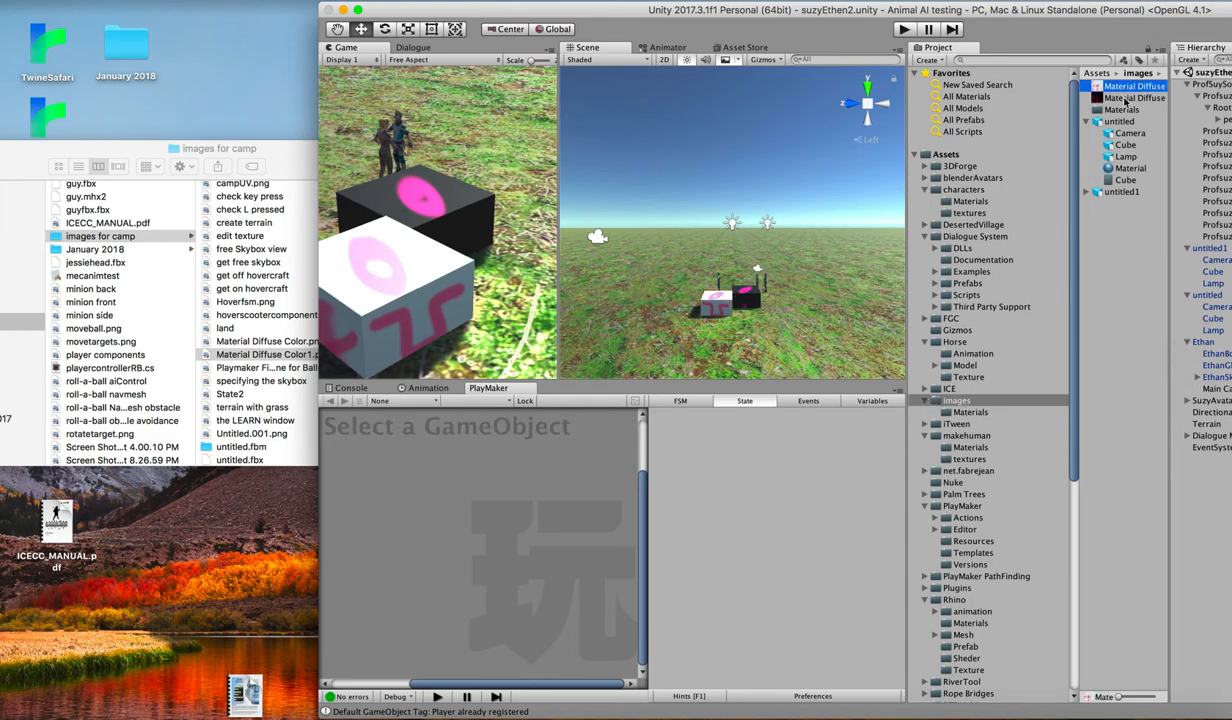
click(1125, 98)
click(1120, 121)
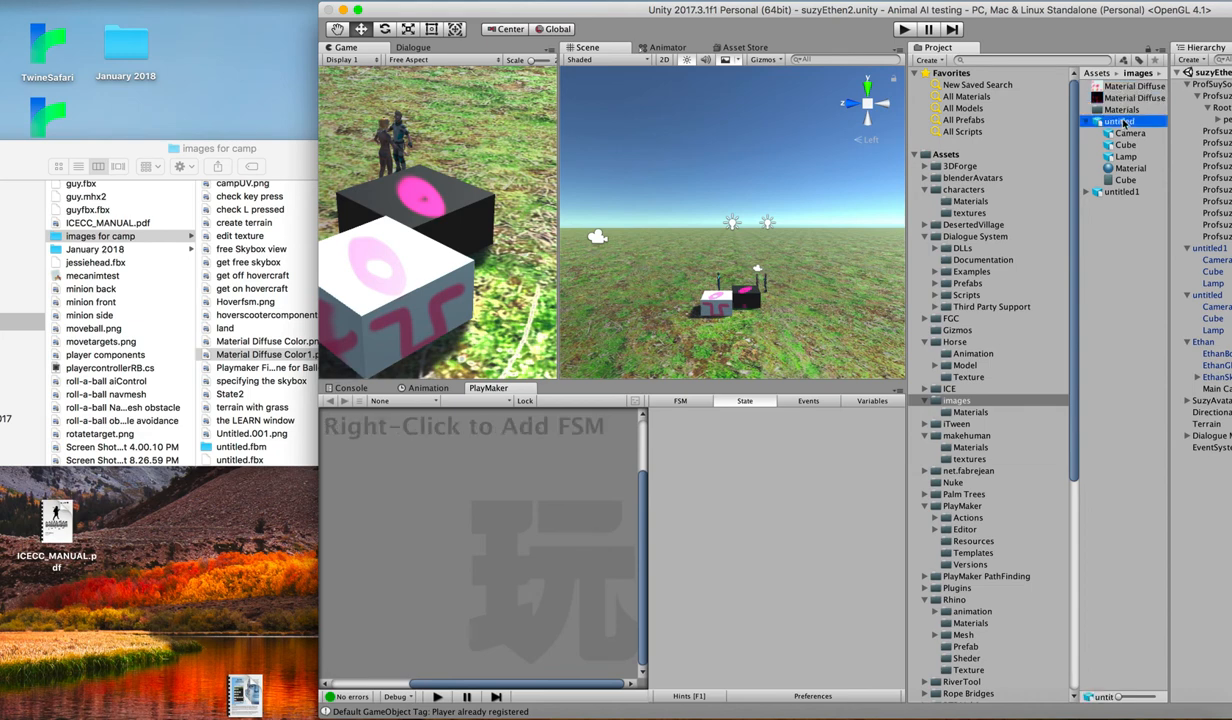
right_click(1124, 122)
click(1022, 170)
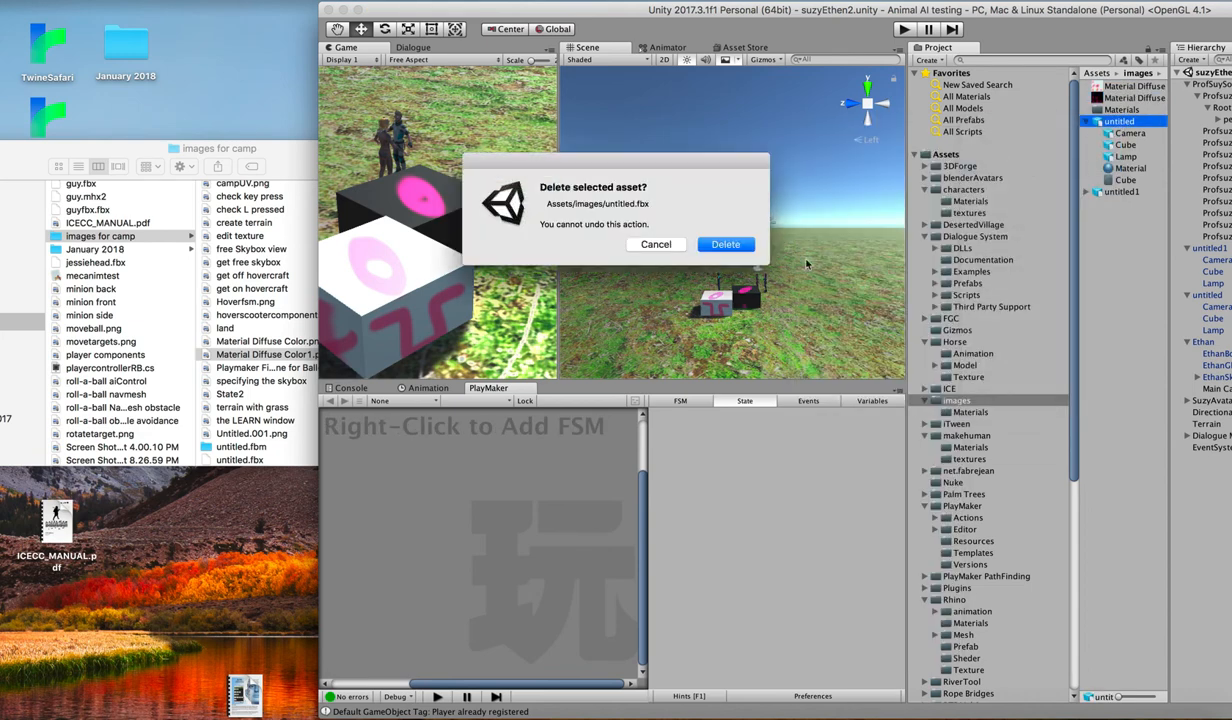
click(724, 245)
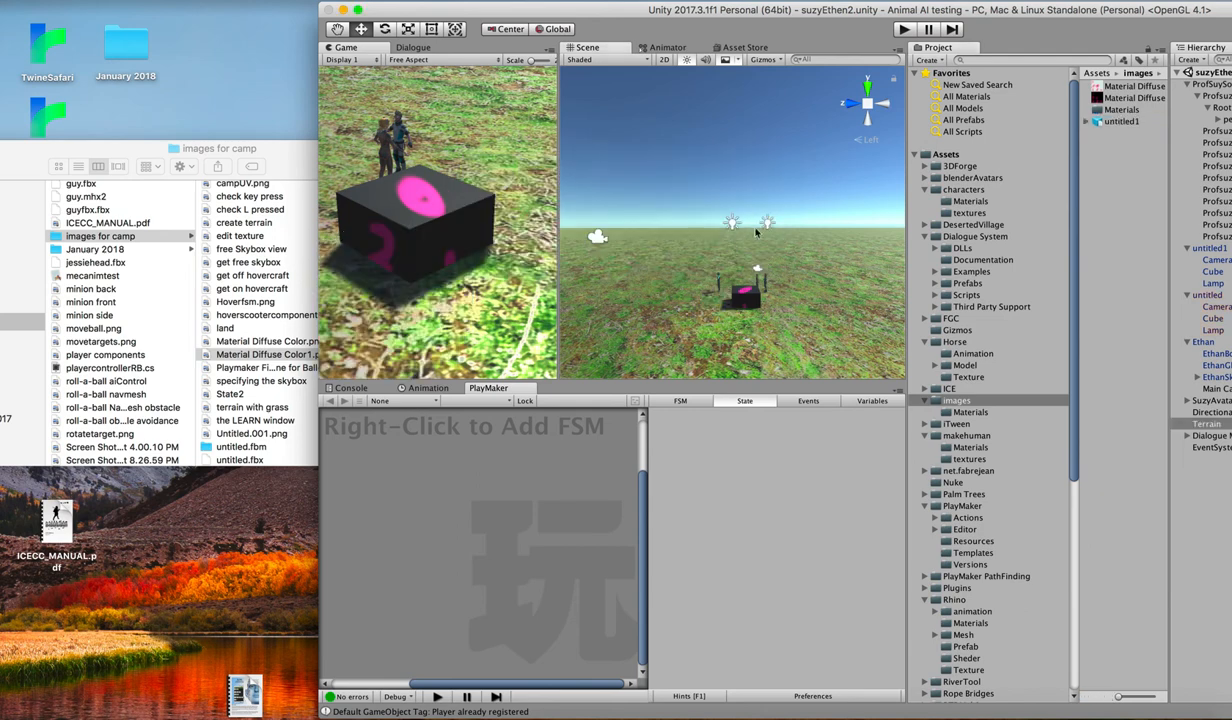
- Delete the untitled1 model from the images assets folder as well
click(1103, 122)
right_click(1103, 122)
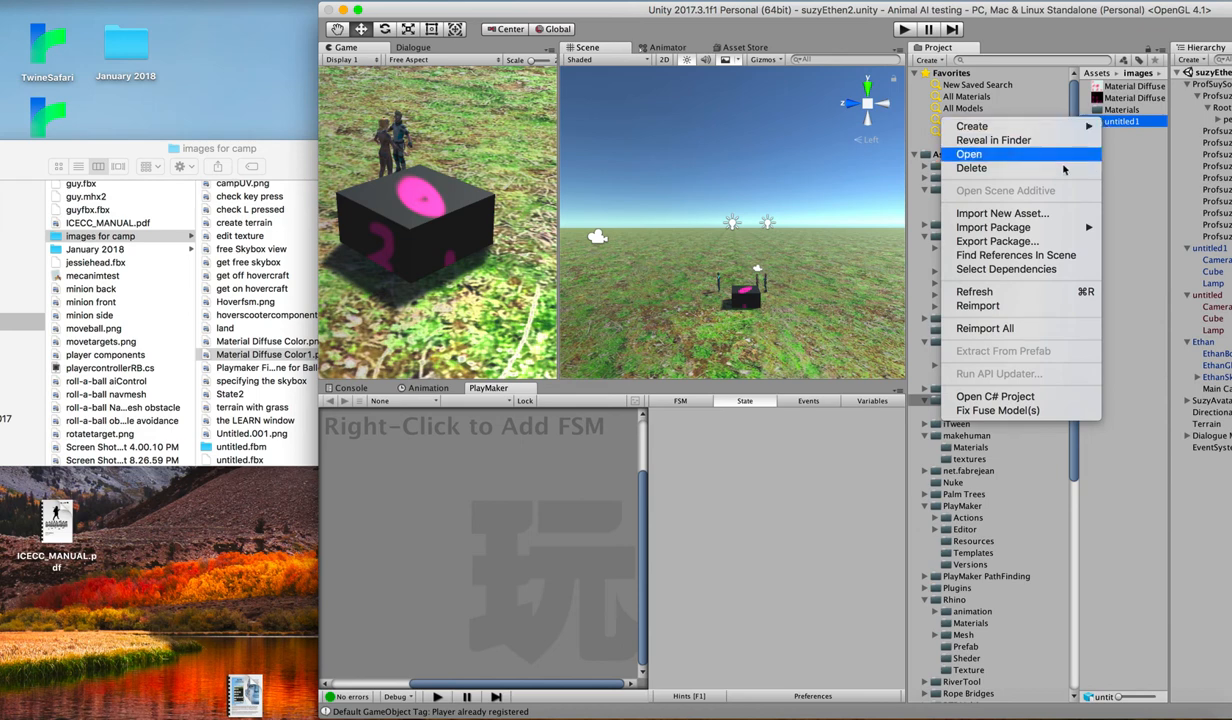
click(990, 170)
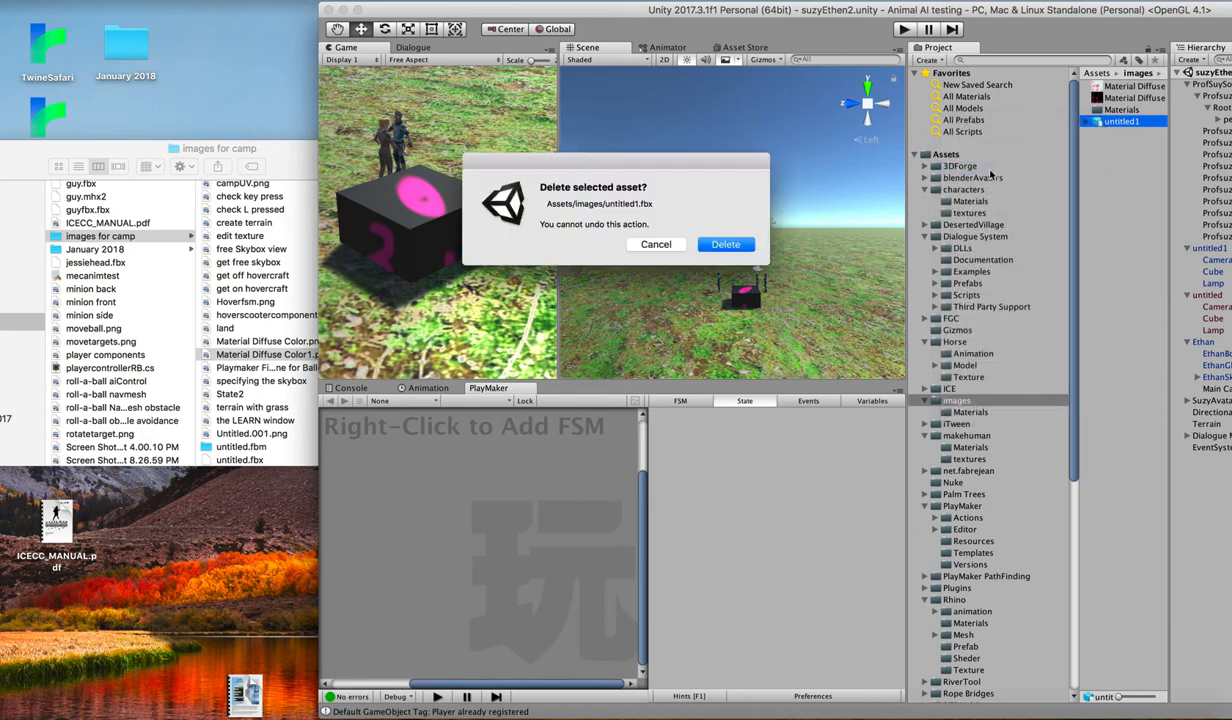
click(735, 251)
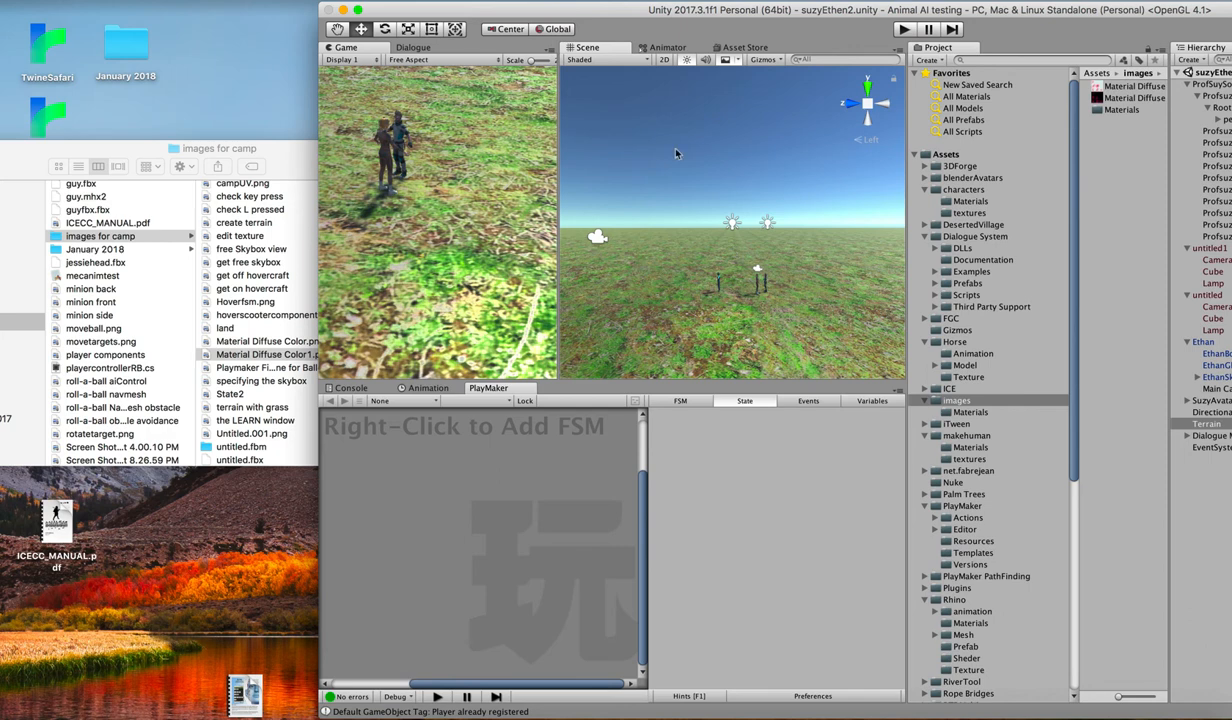
click(89, 1)
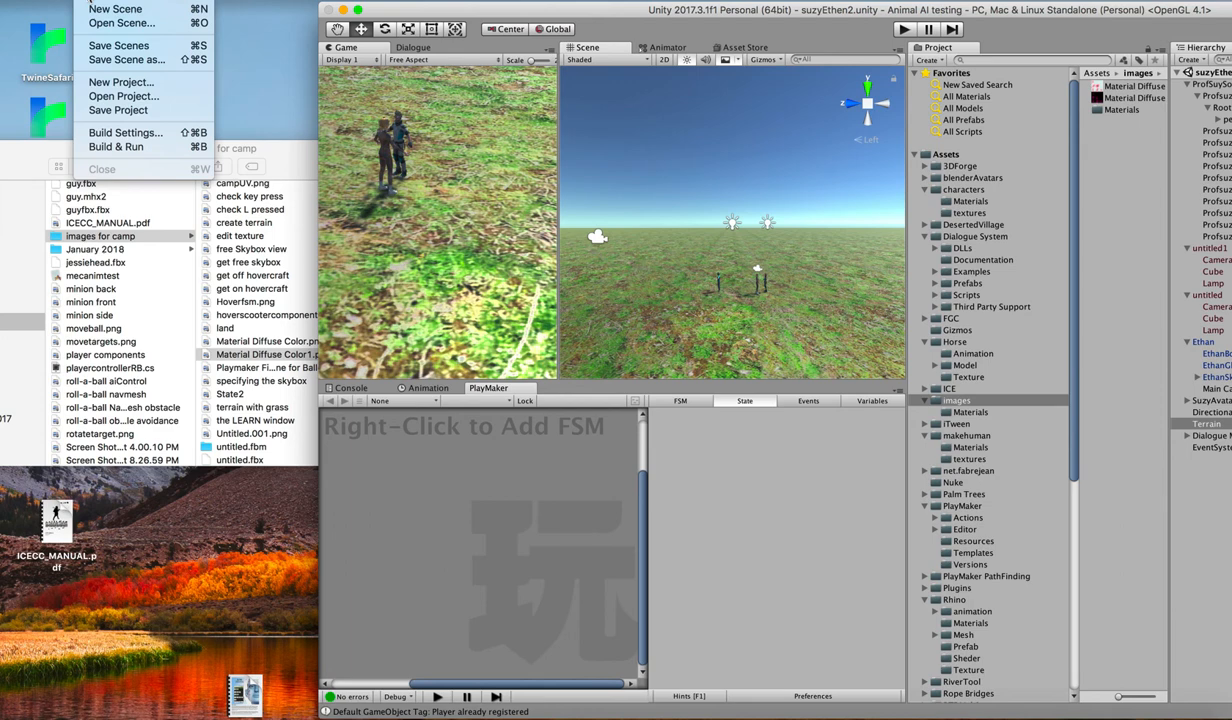
click(297, 93)
click(297, 93)
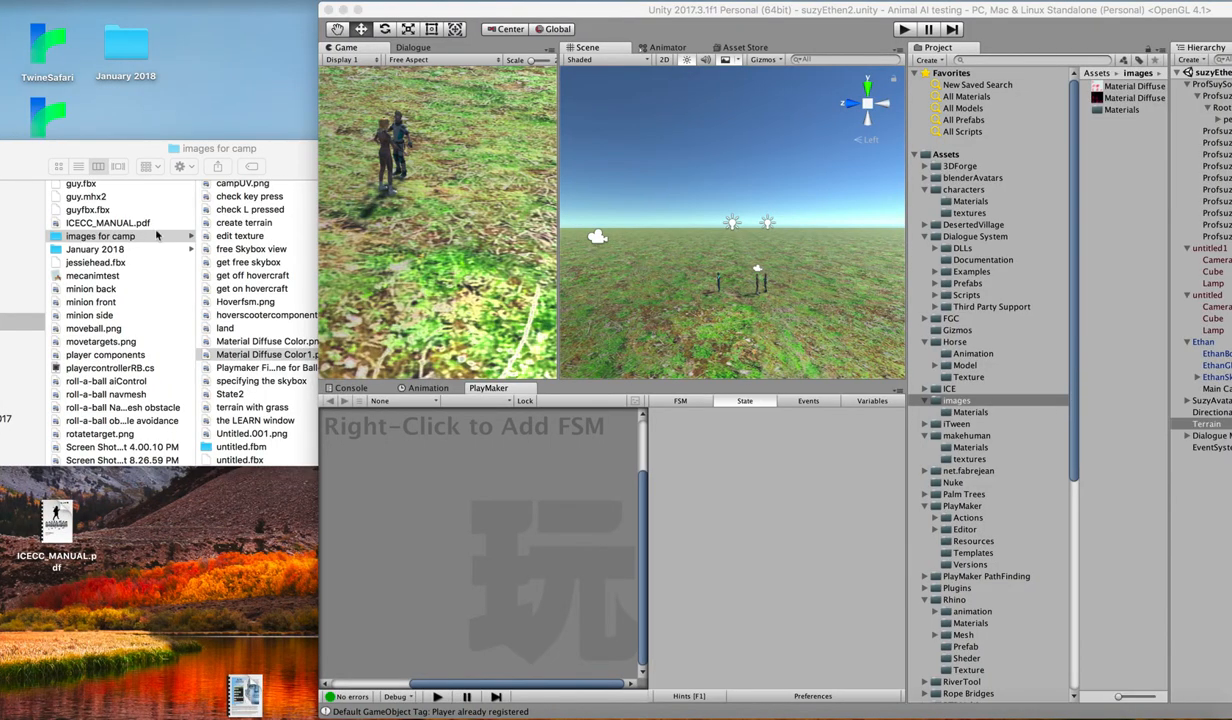
- Import camp.fbx from the images for camp folder into Unity's images assets and place the camp model on the terrain
click(157, 240)
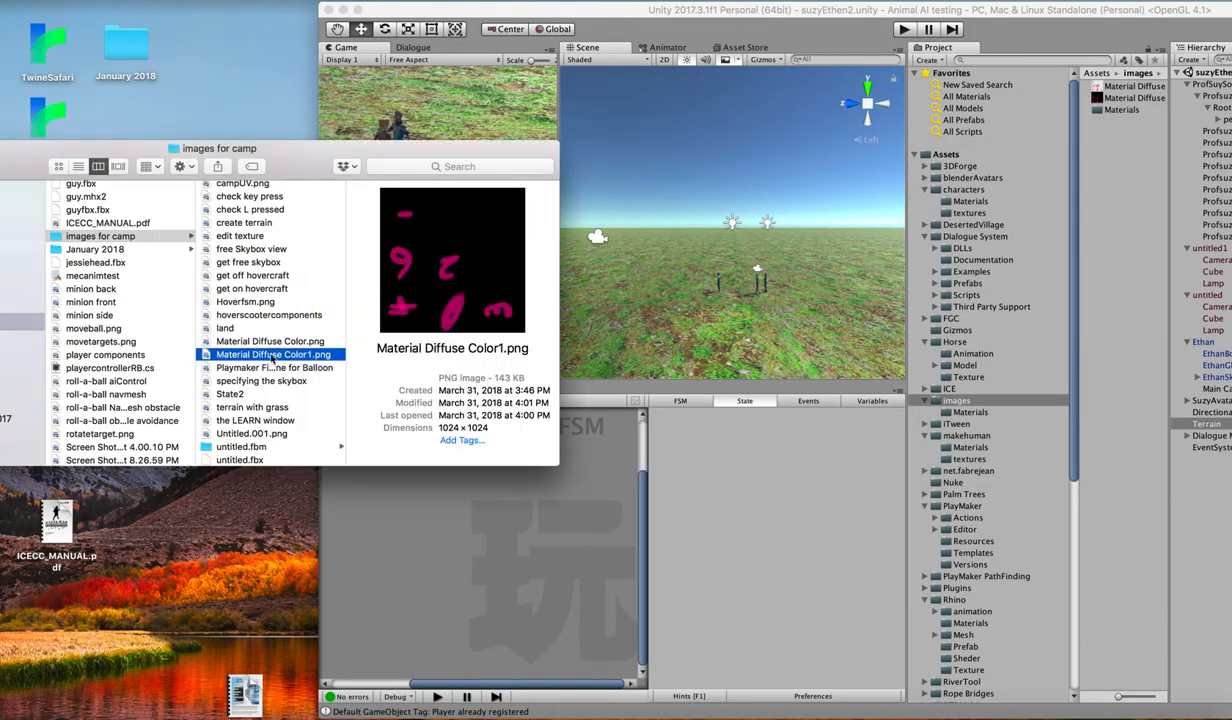
scroll(253, 306, up, 3)
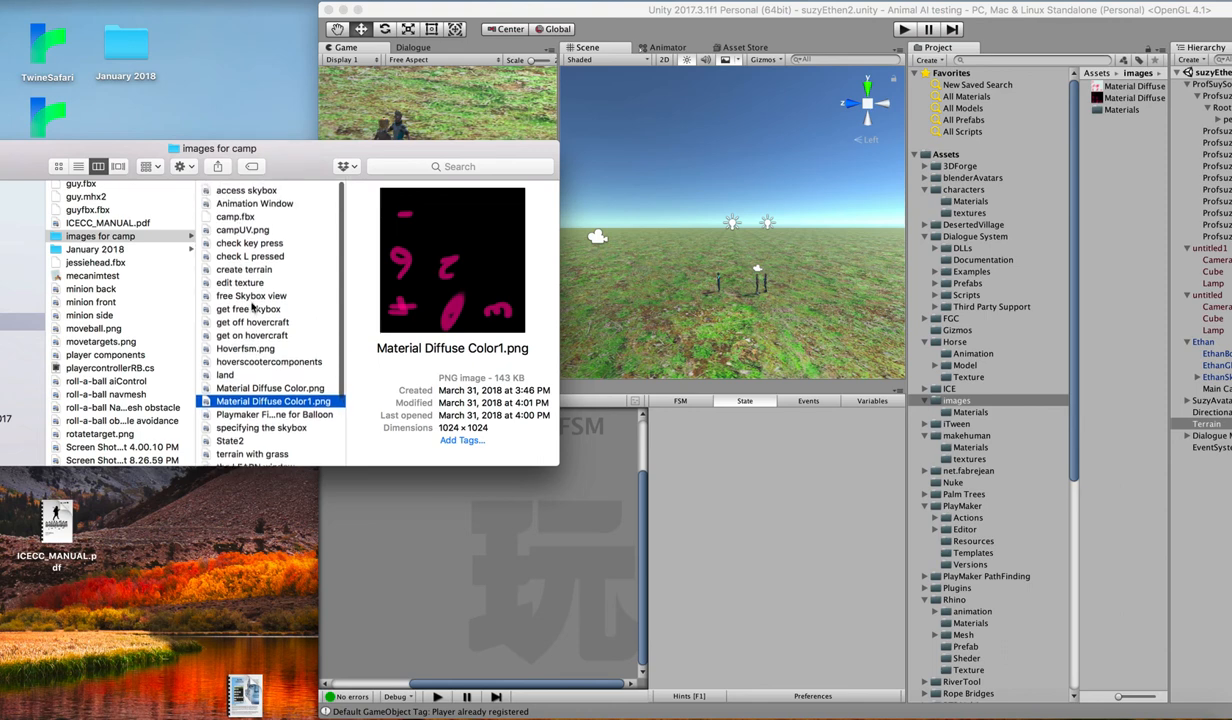
click(237, 215)
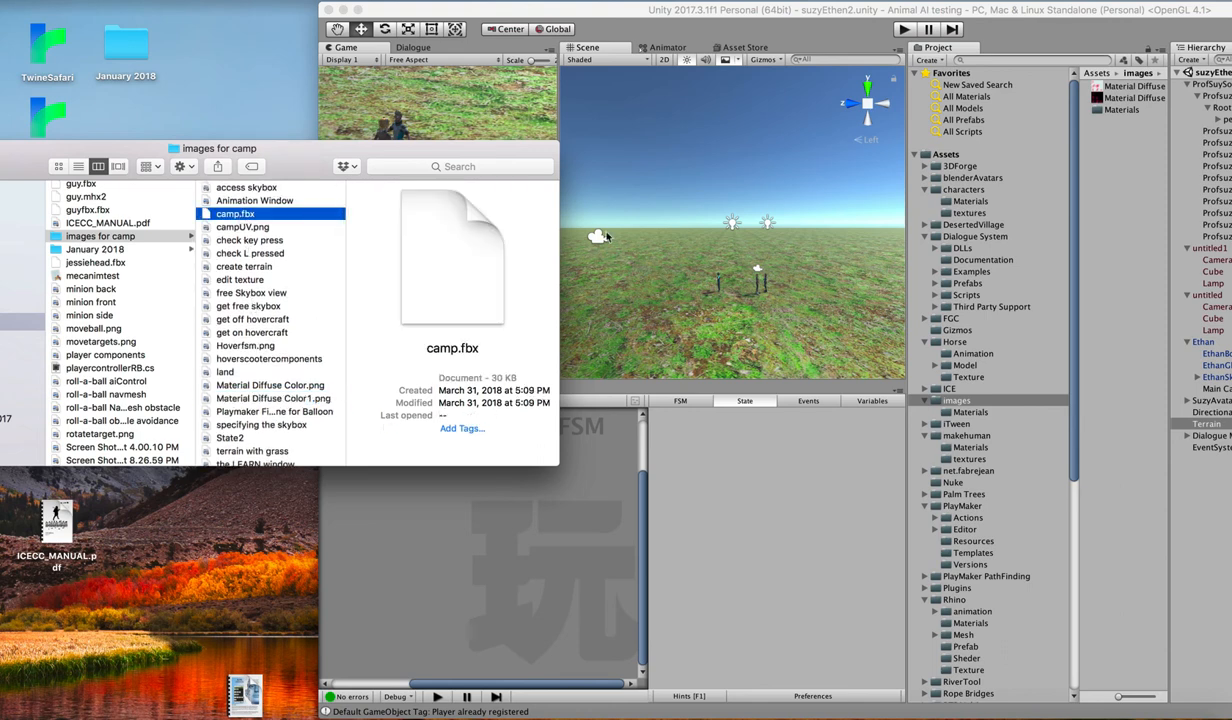
click(1112, 91)
click(1112, 89)
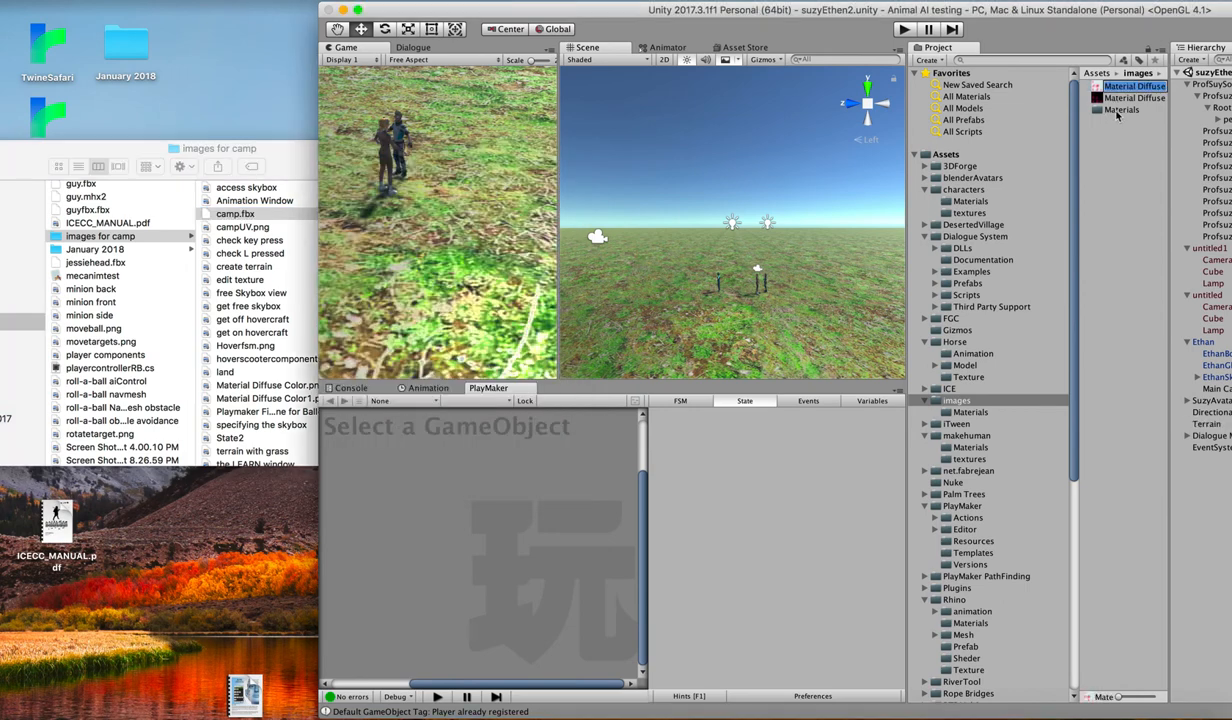
key(Return)
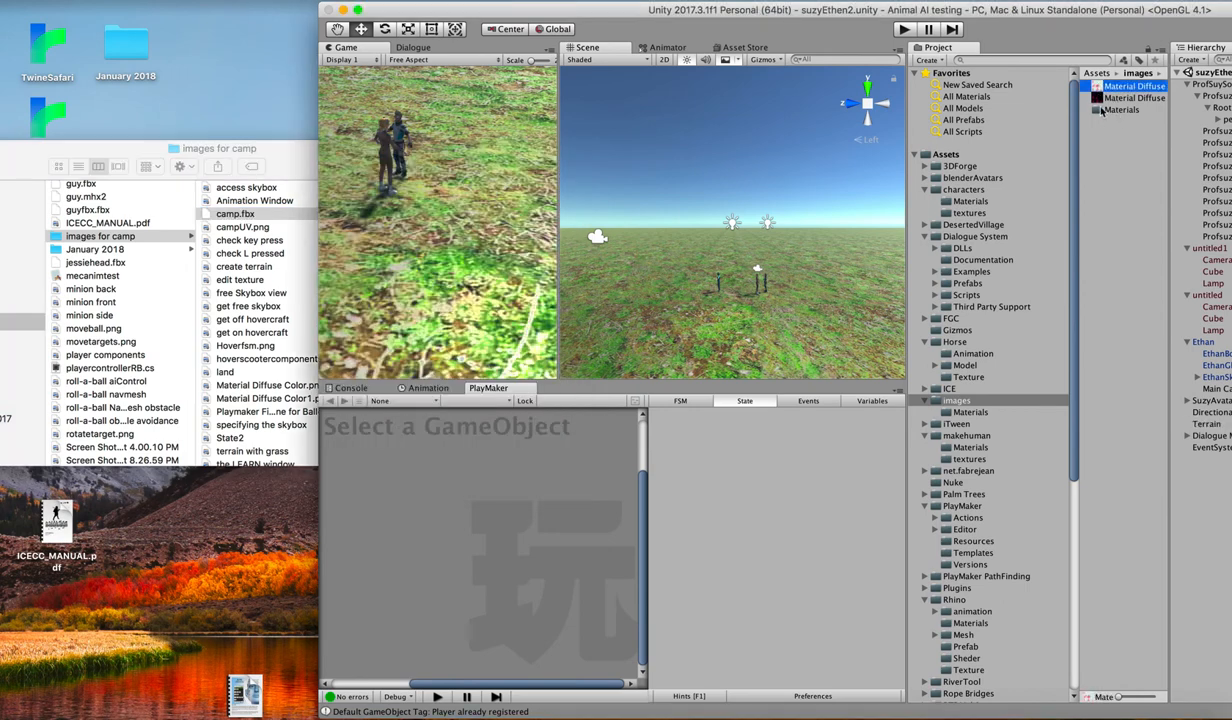
click(1070, 128)
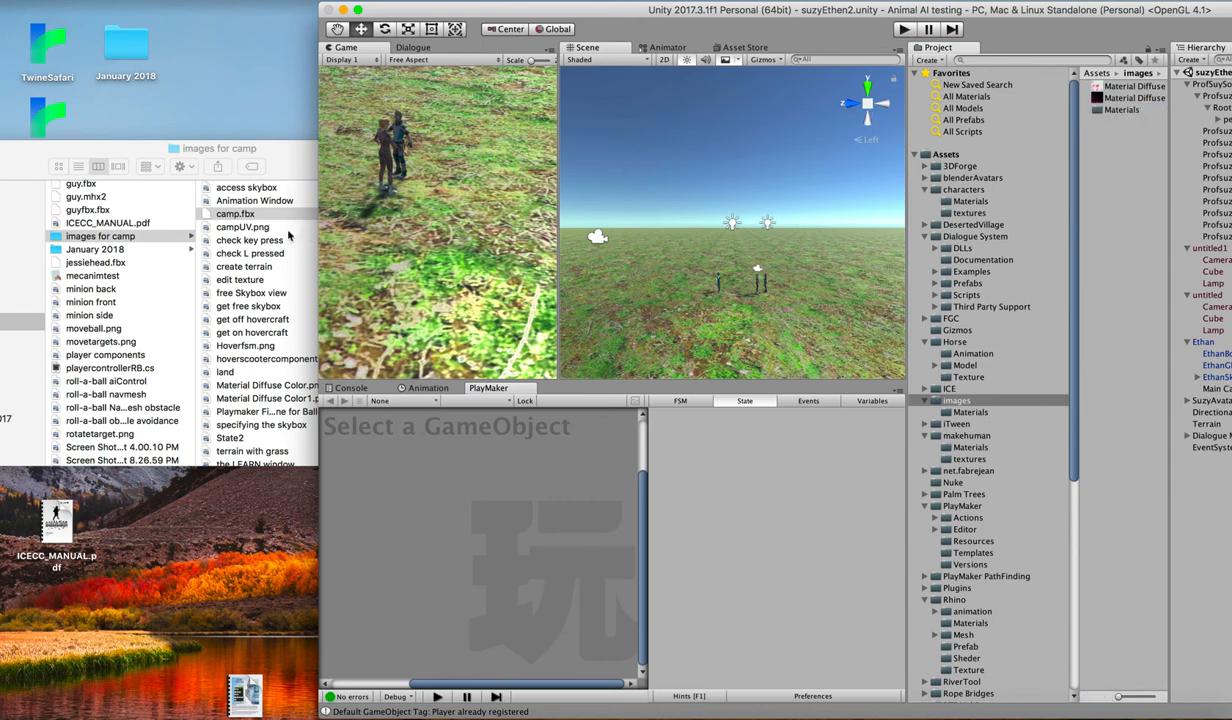
drag(272, 218, 1126, 148)
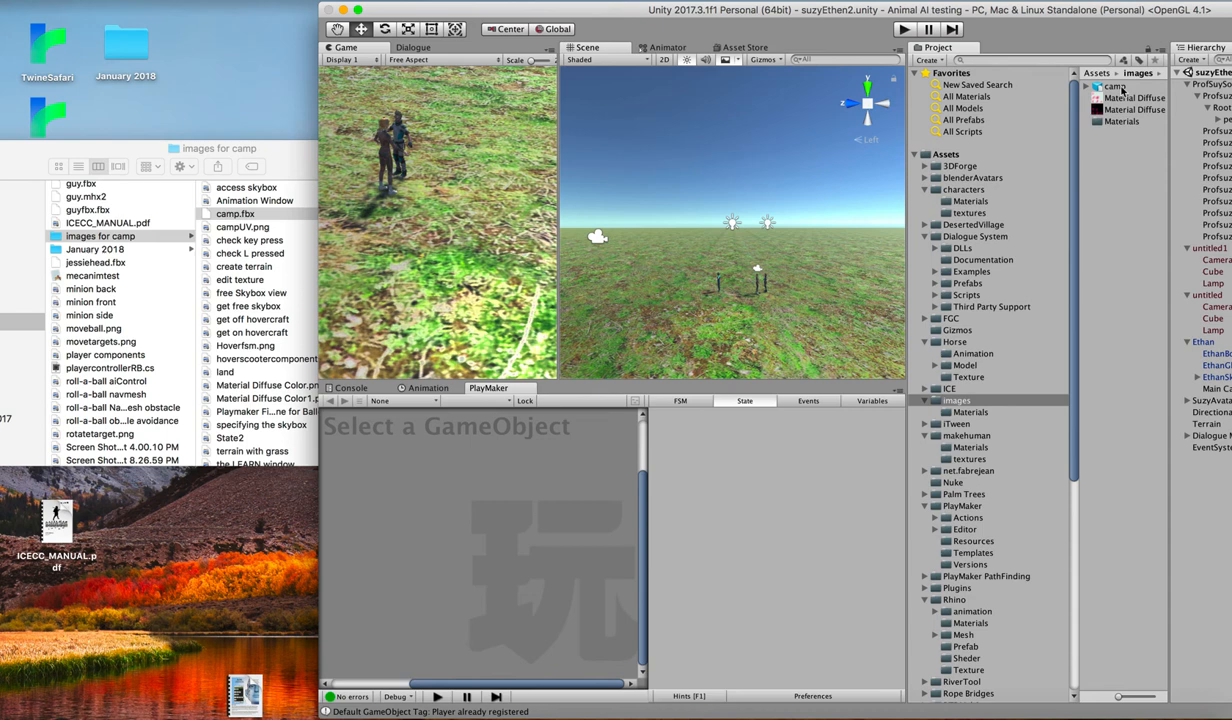
click(1122, 89)
drag(1122, 89, 748, 333)
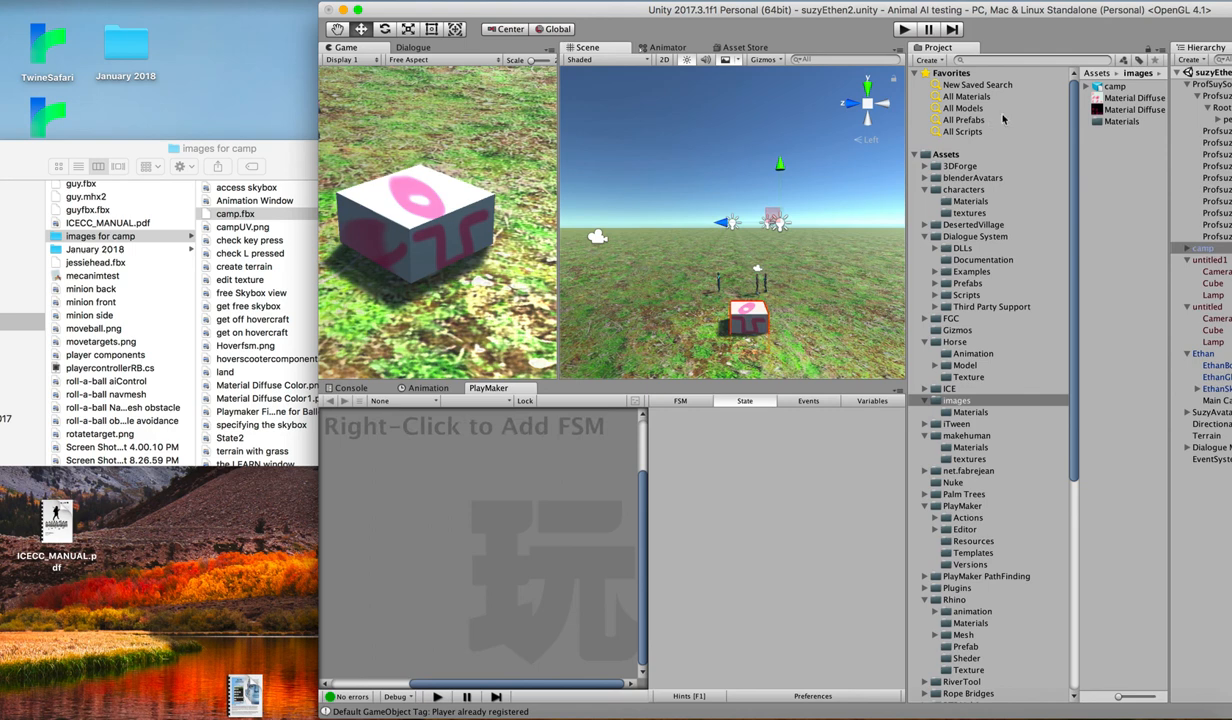
- Delete the old Material Diffuse Color.png texture from the images assets folder
click(1115, 98)
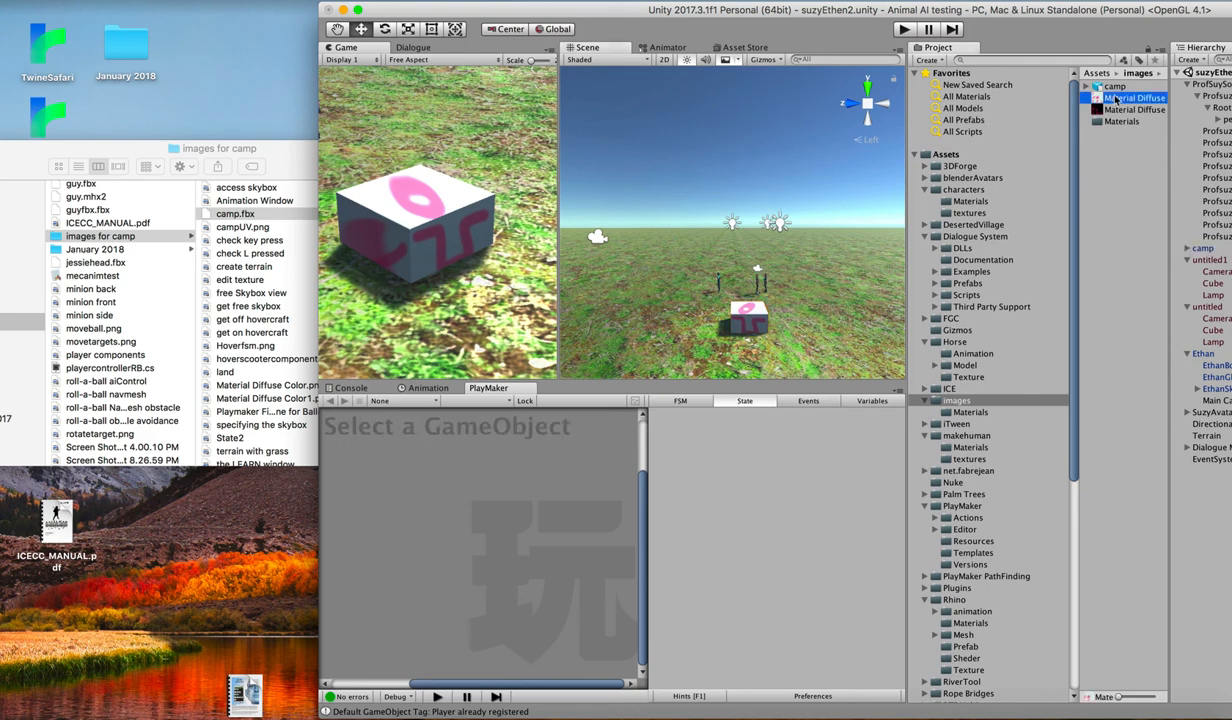
right_click(1115, 98)
click(975, 143)
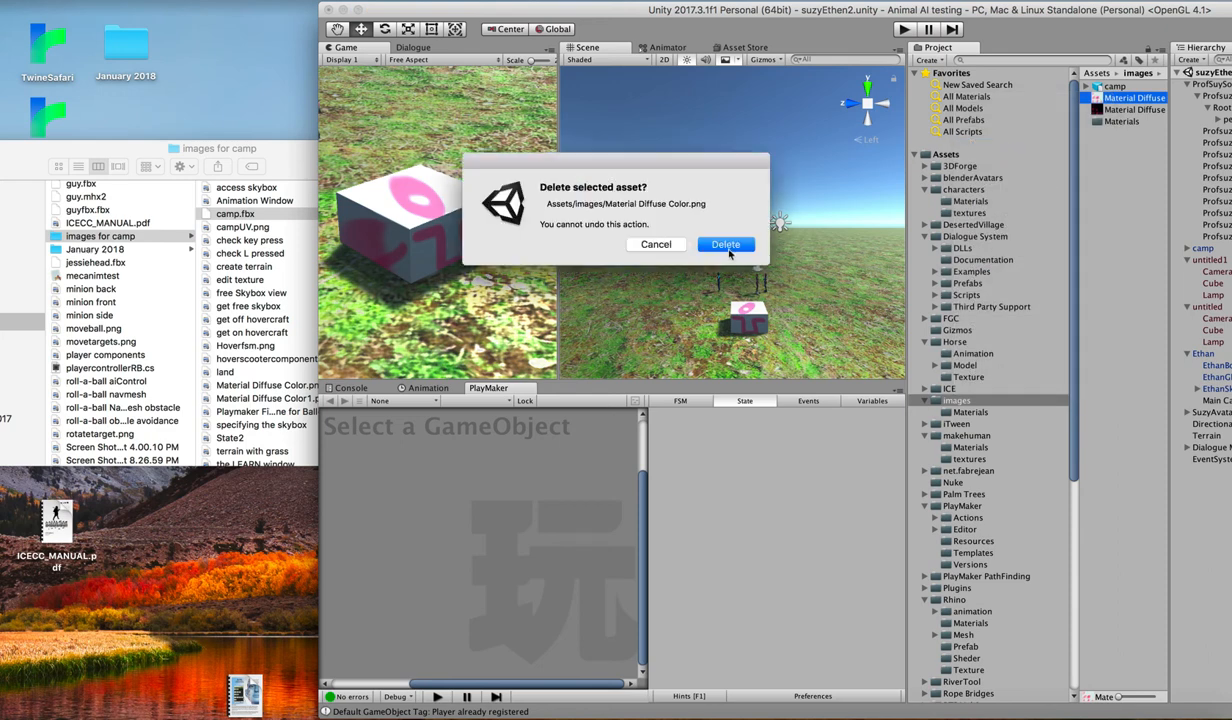
click(726, 245)
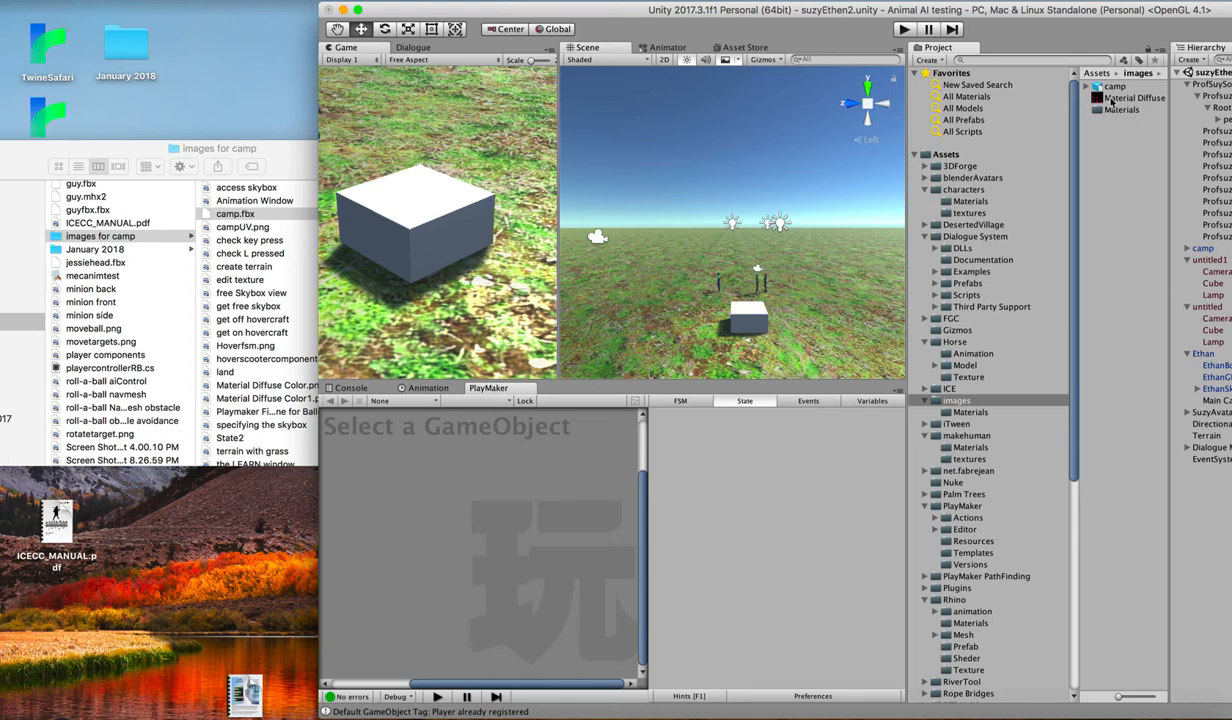
click(1116, 99)
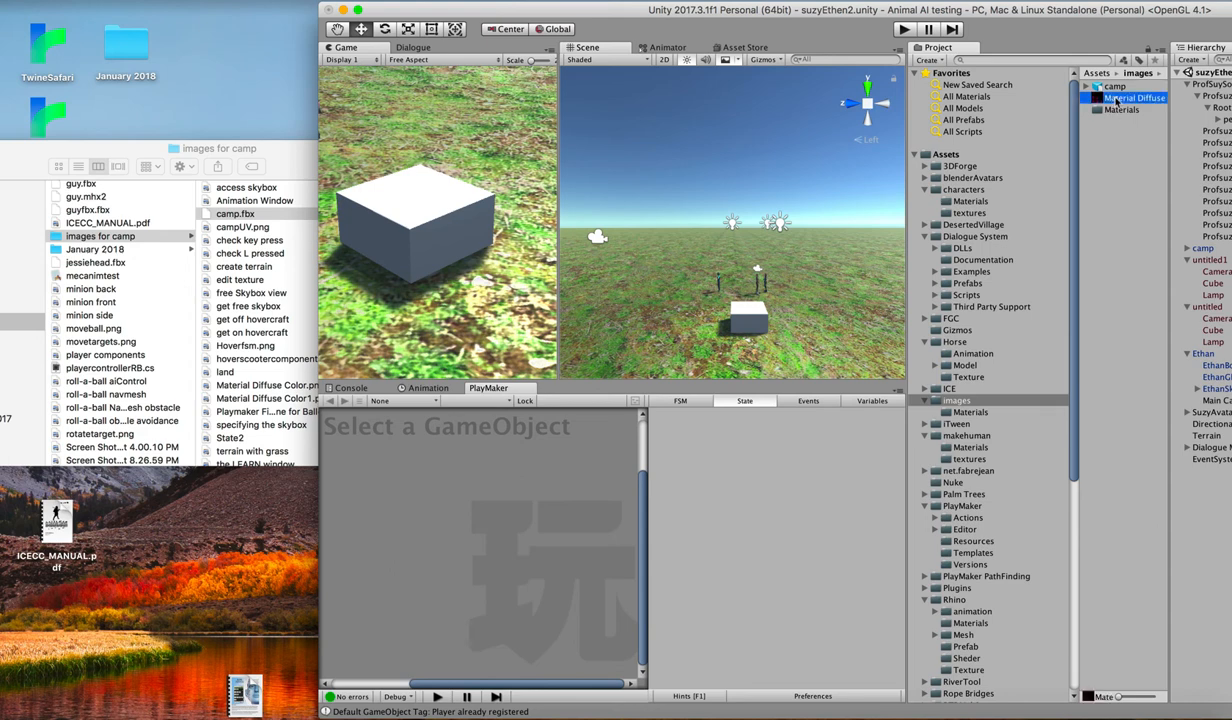
right_click(1116, 99)
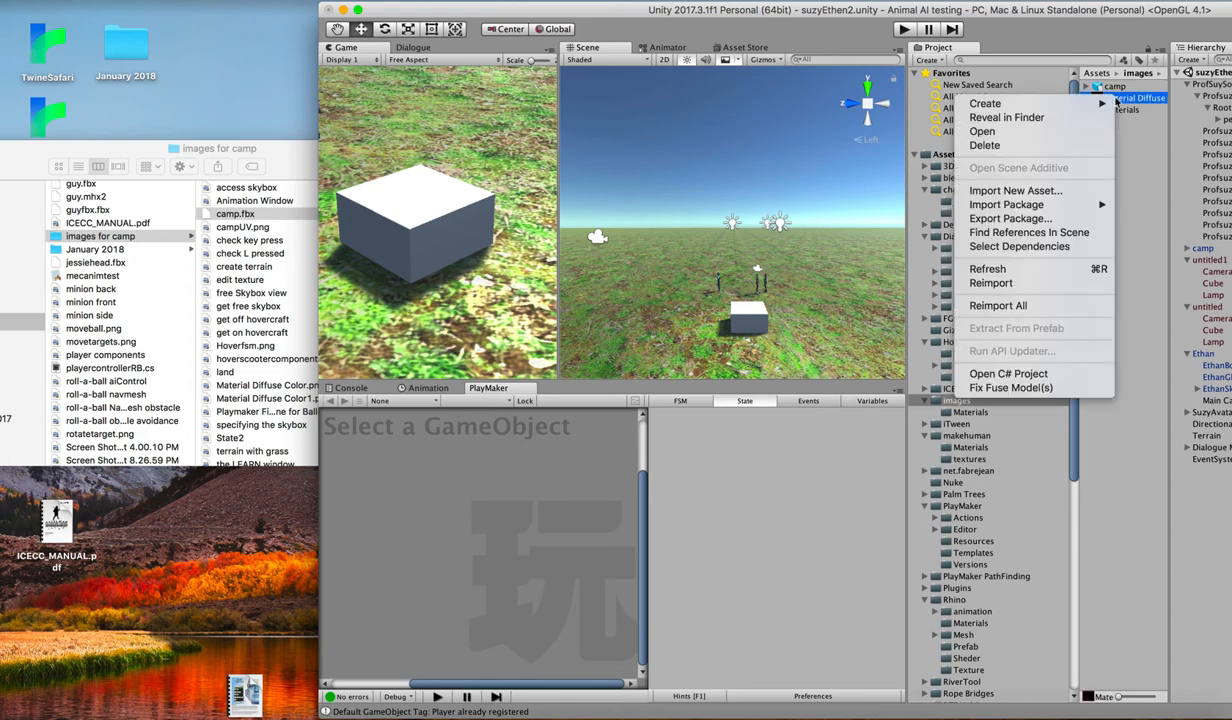
click(1041, 145)
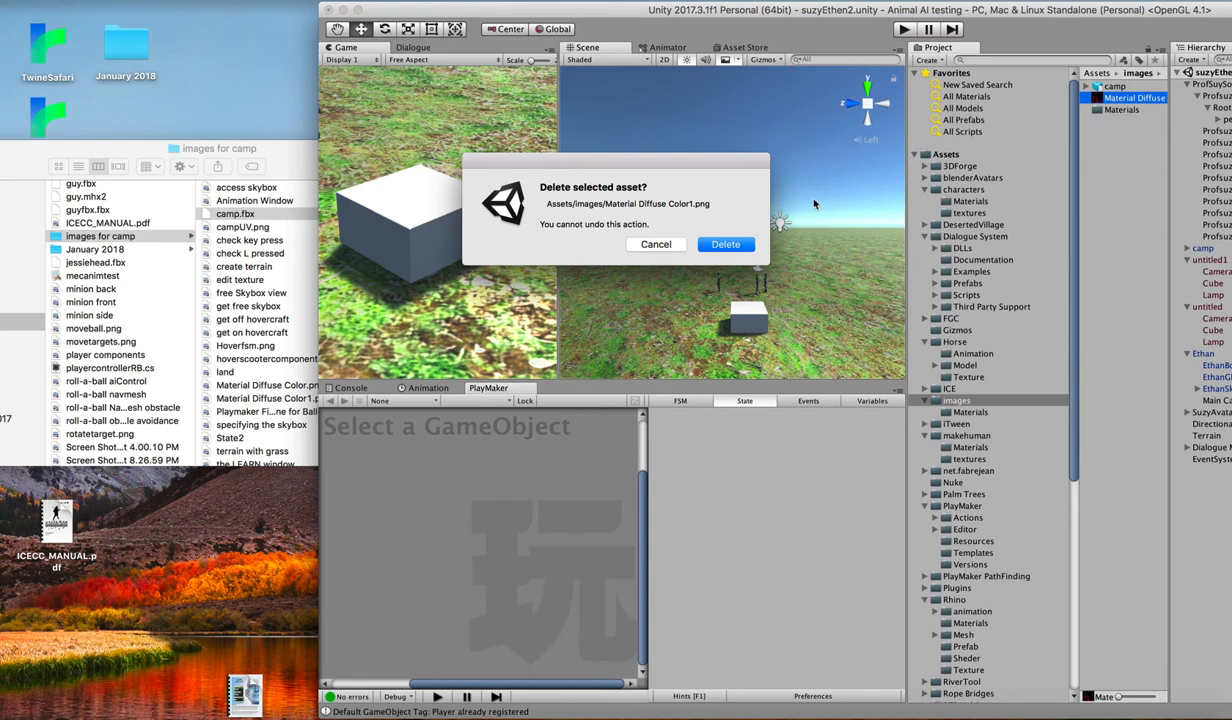
click(650, 243)
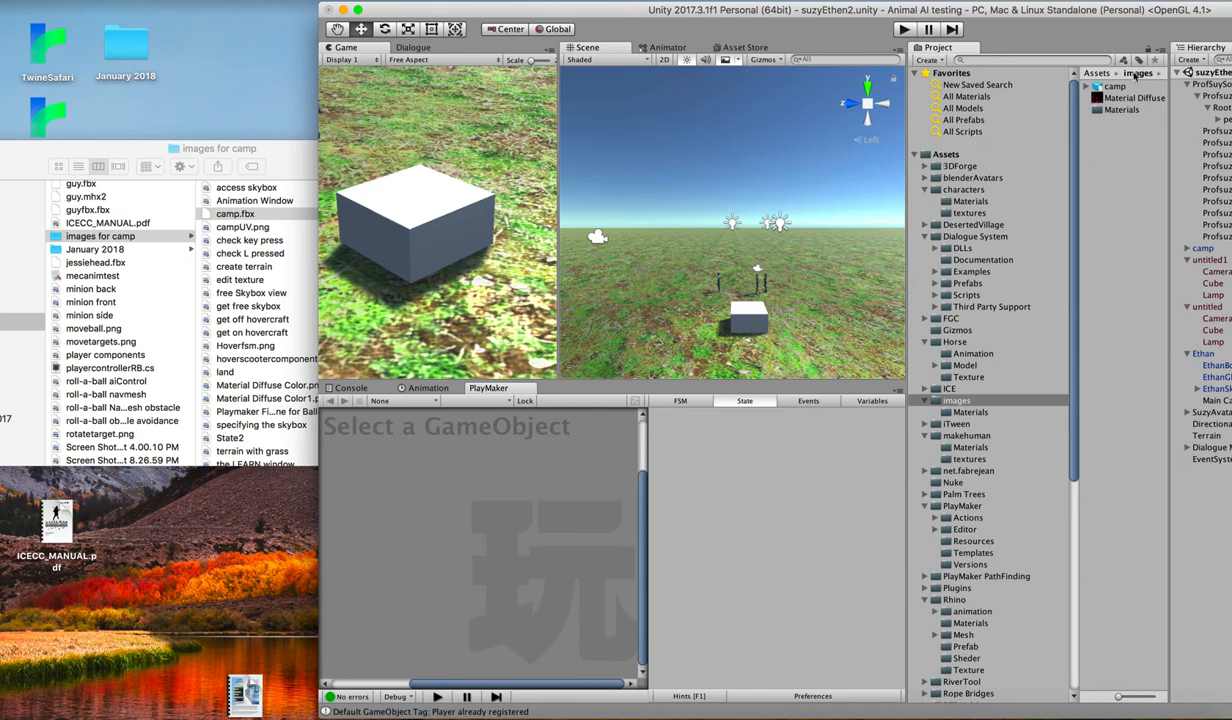
- Place a second copy of the camp model from the images assets on the terrain beside the first one
drag(1113, 88, 683, 313)
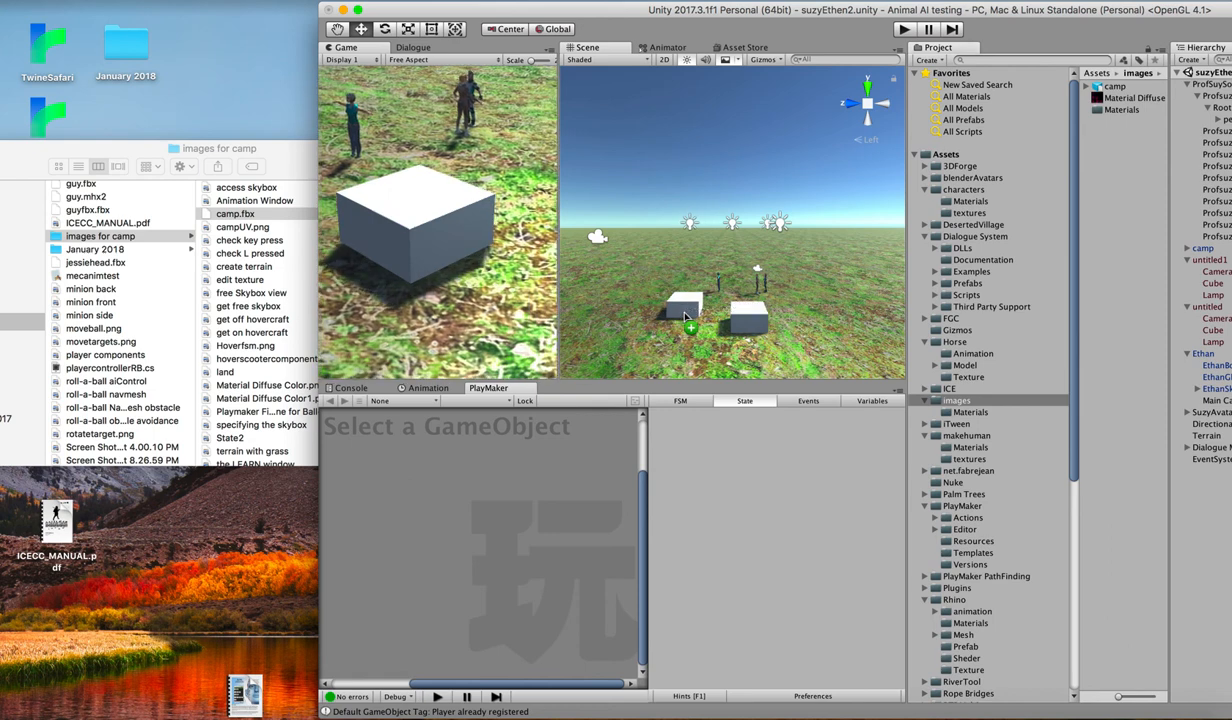
click(750, 318)
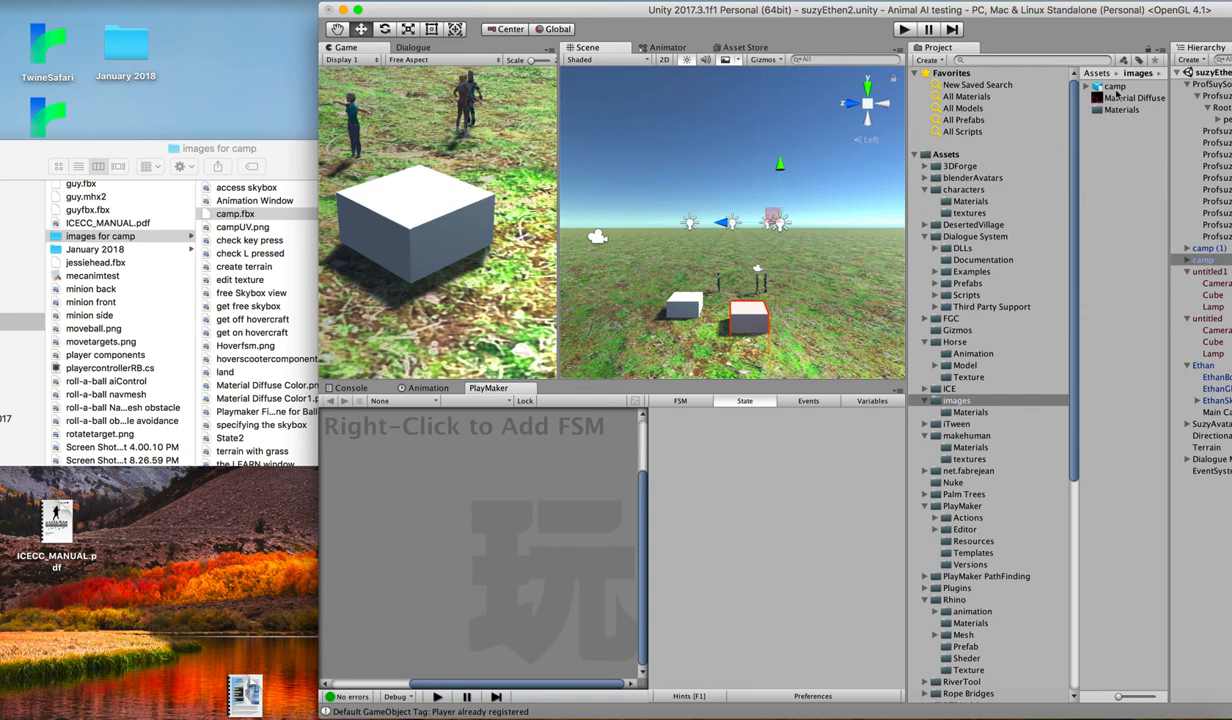
click(1123, 149)
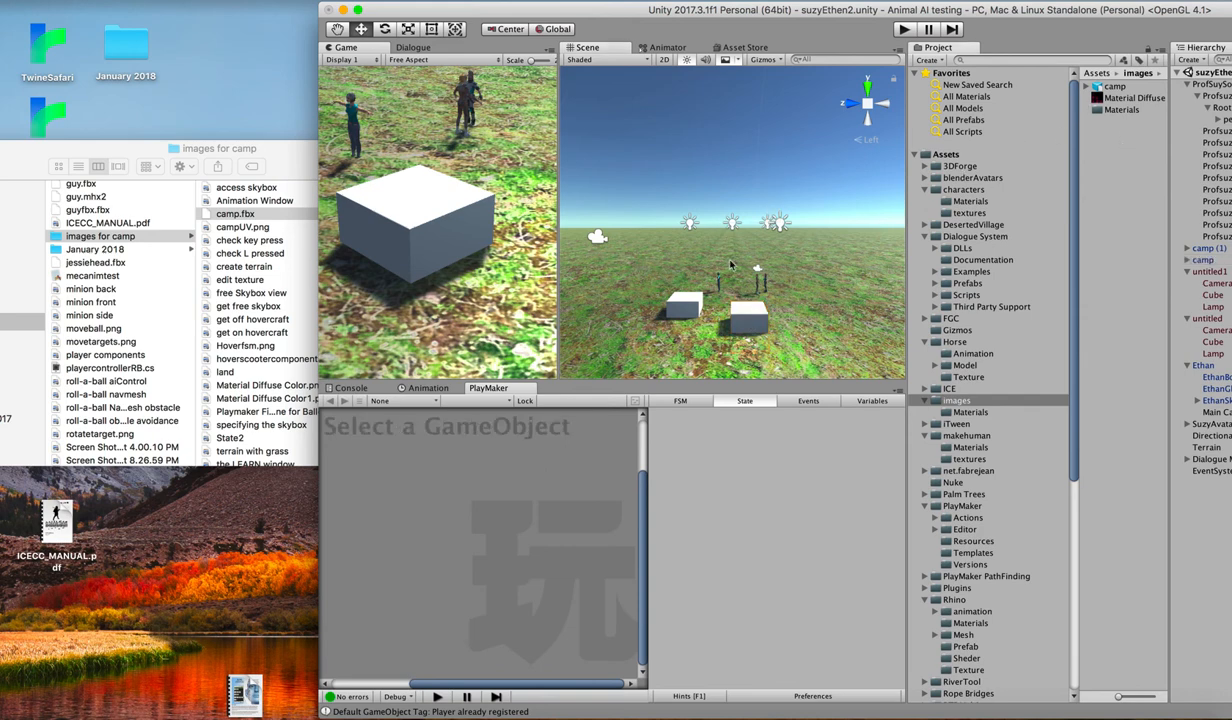
click(680, 310)
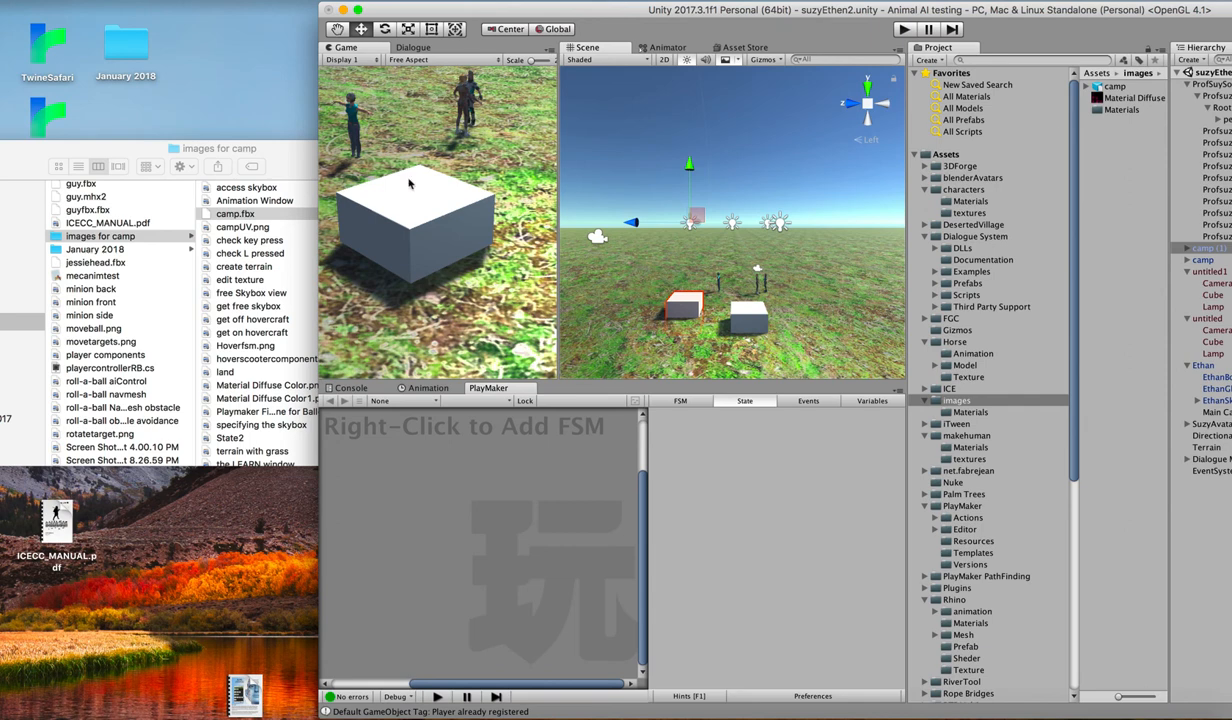
- Open campUV.png from the images for camp folder at full size to check the texture, and close it
click(234, 230)
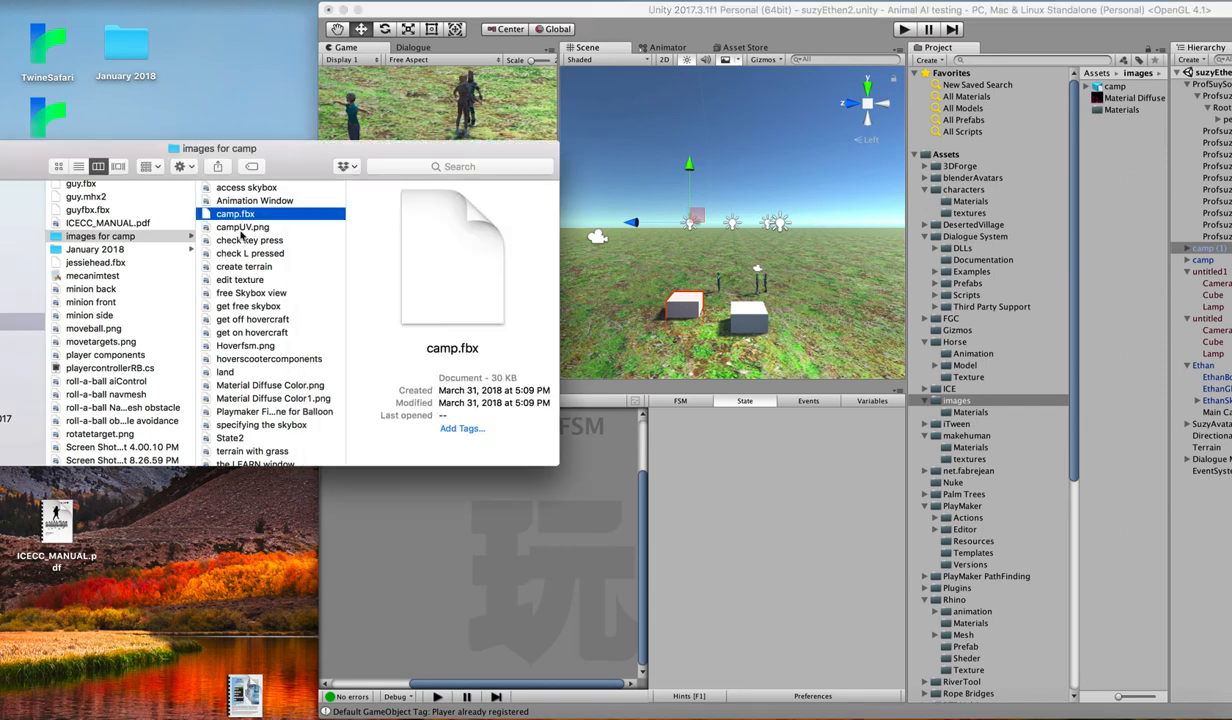
click(240, 228)
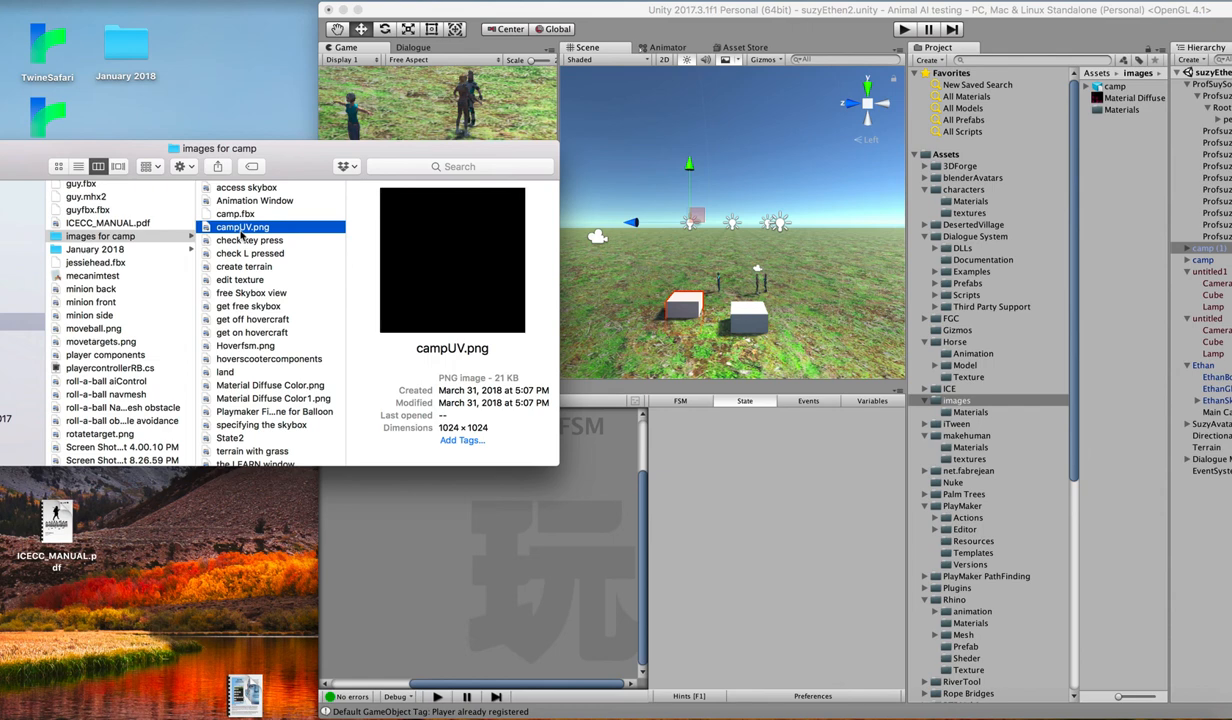
double_click(455, 258)
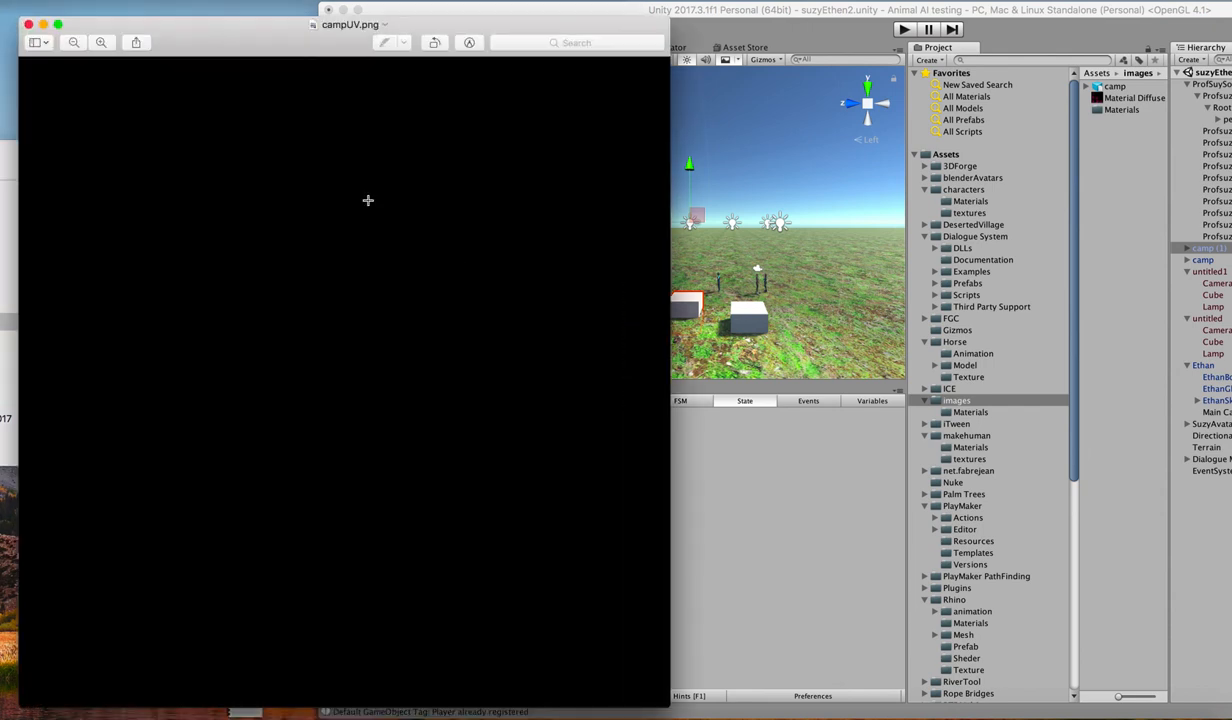
click(29, 24)
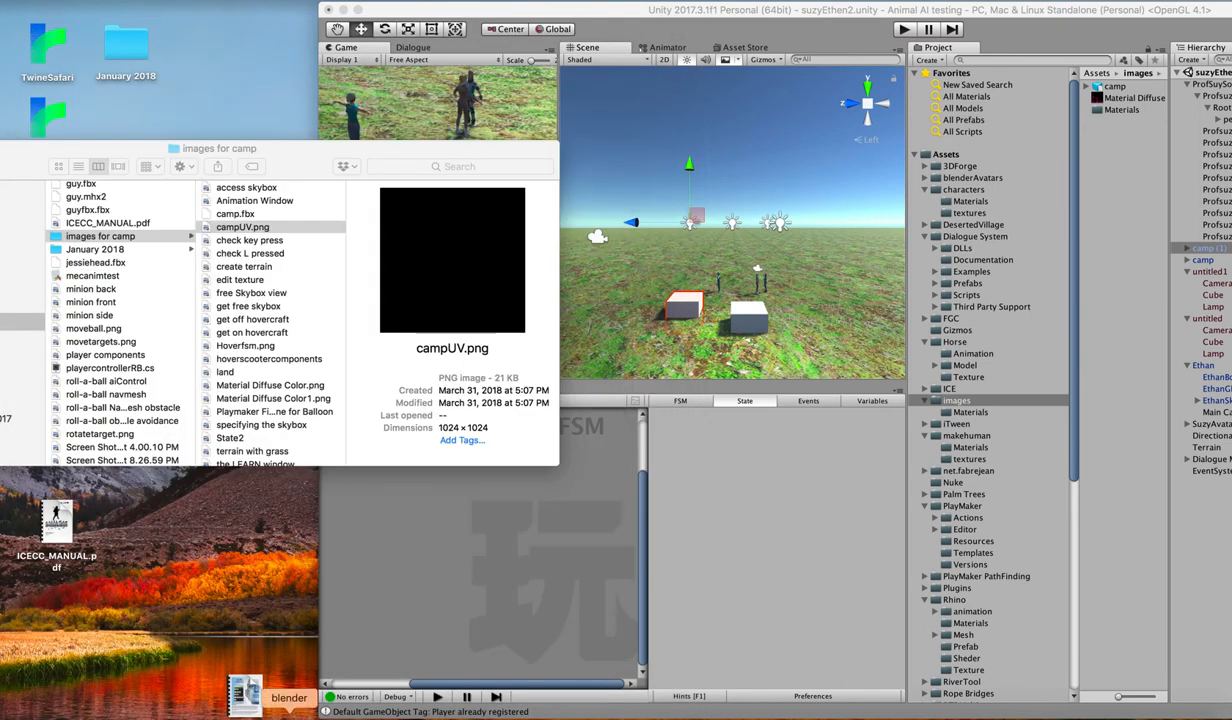
- Switch to Blender and save the painted image as Material Diffuse Color.png in the images for camp folder, overwriting the existing file
click(289, 712)
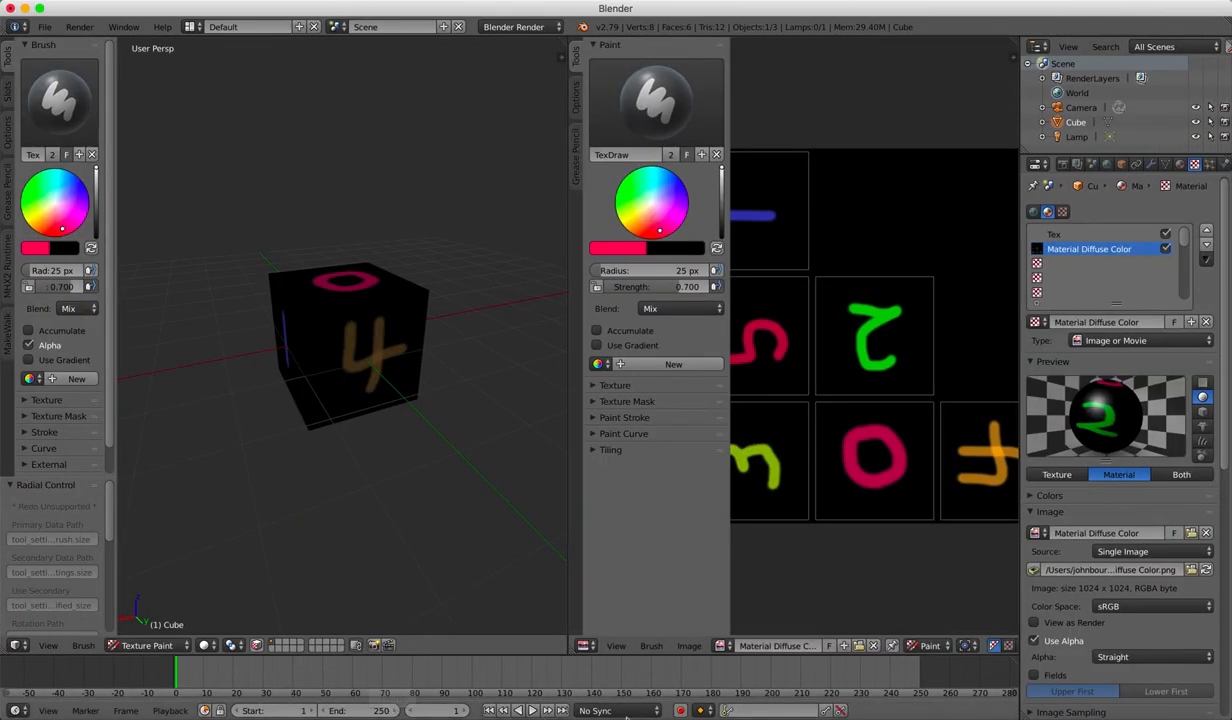
click(690, 646)
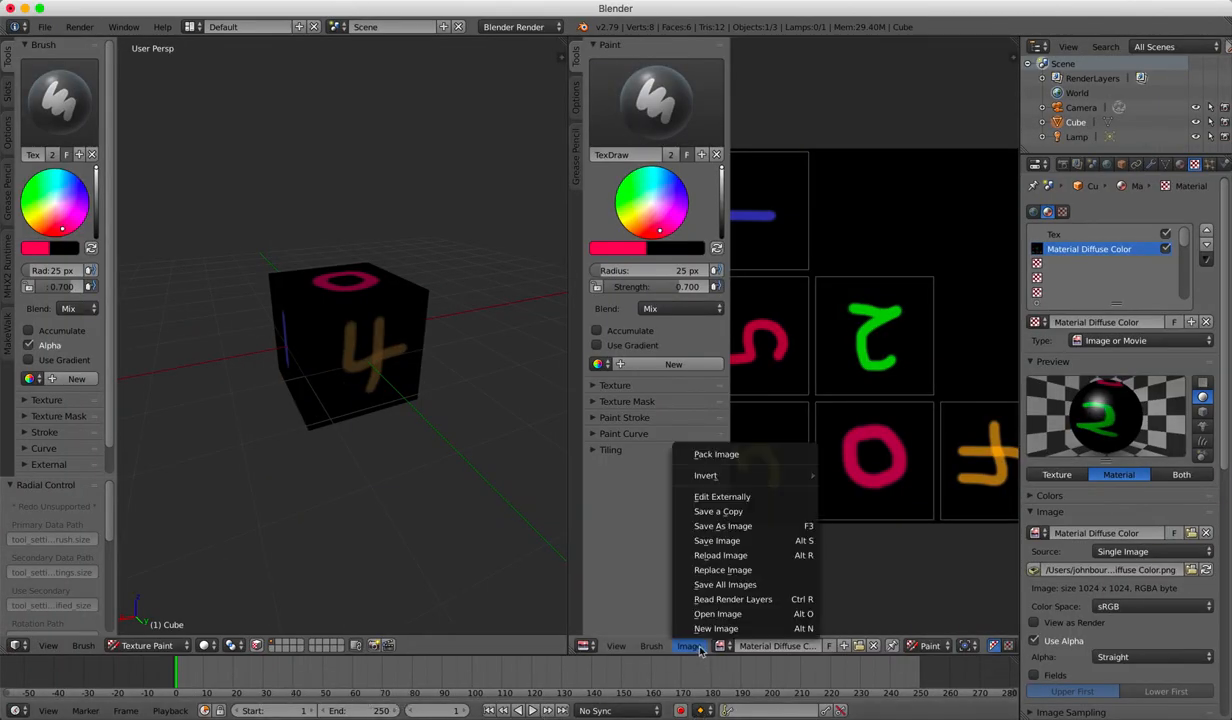
click(733, 528)
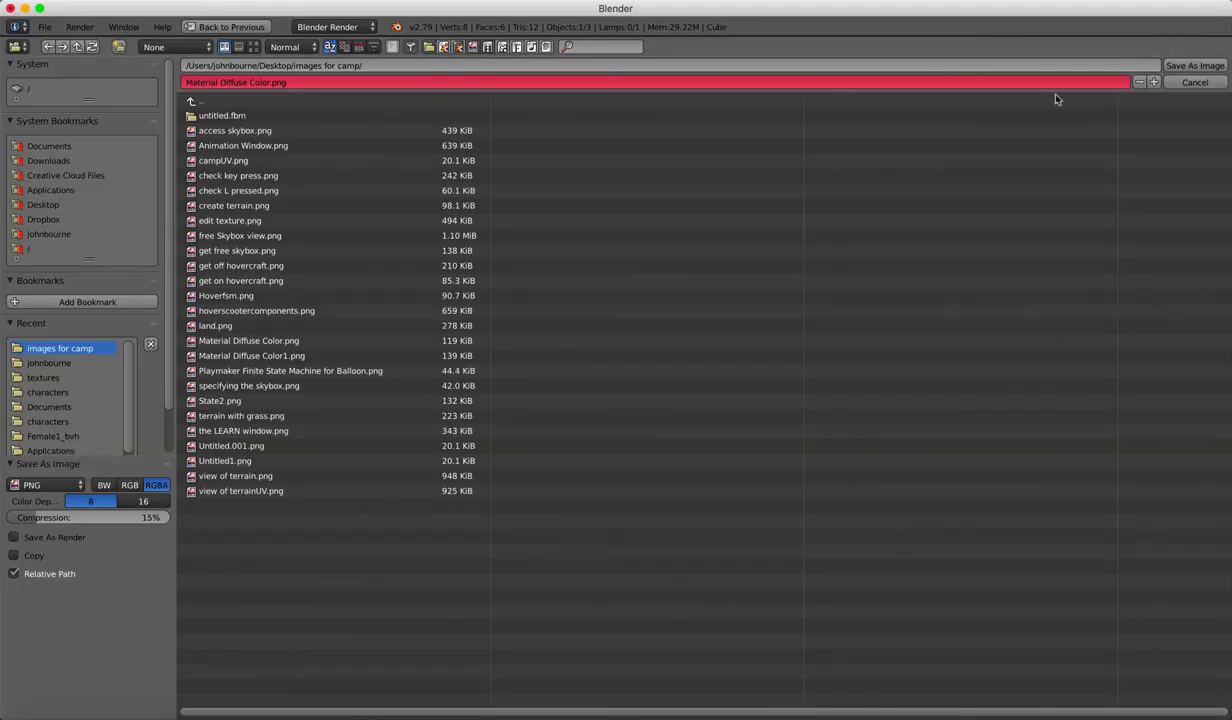
click(1195, 66)
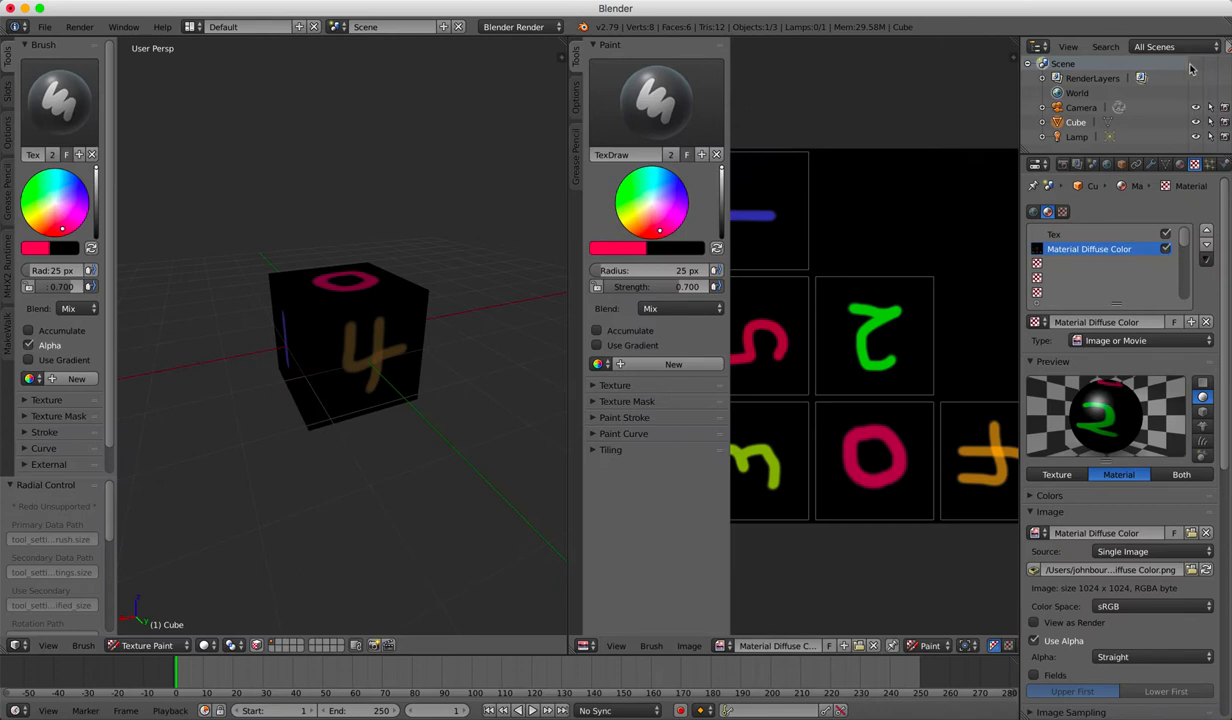
- Switch back to Unity and import Material Diffuse Color.png from the images for camp folder into the images assets
key(super+Tab)
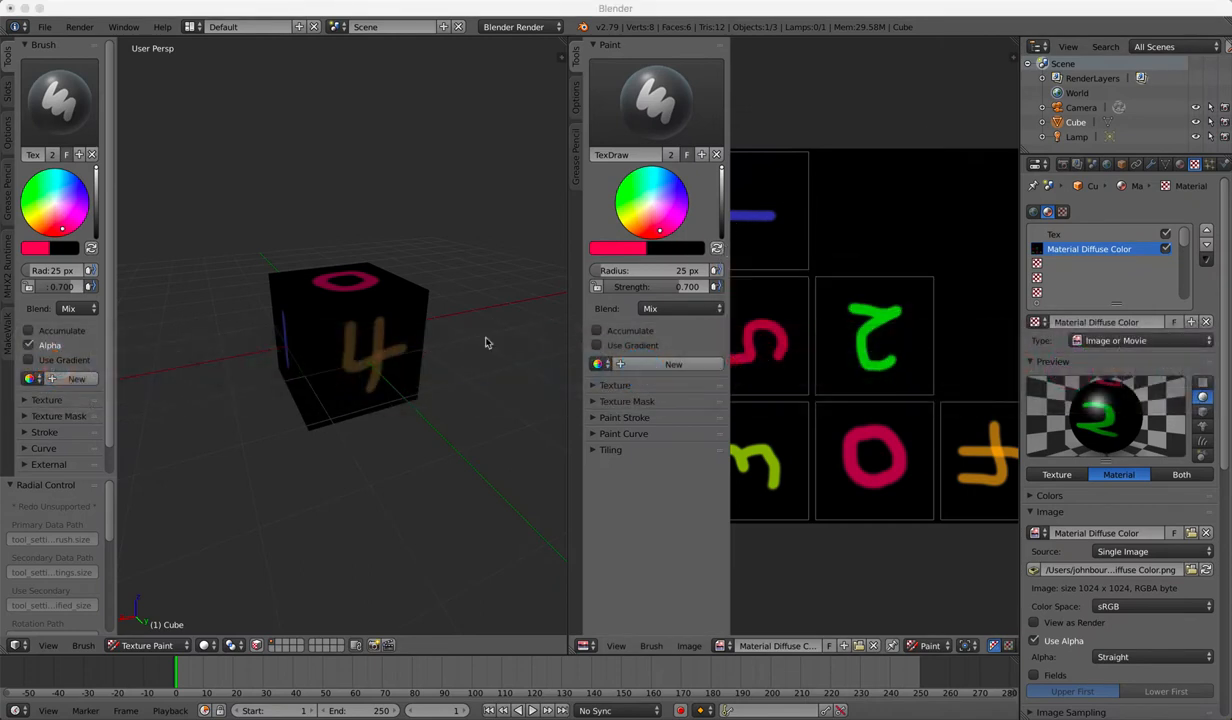
scroll(440, 411, right, 3)
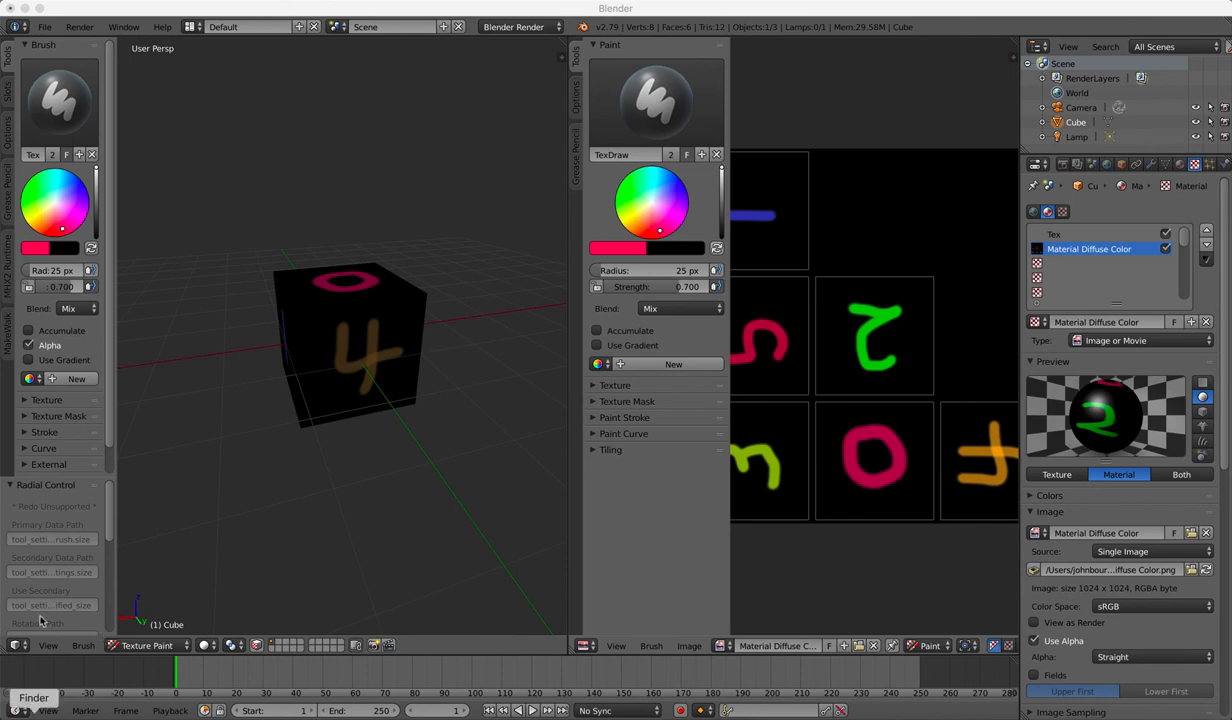
click(162, 712)
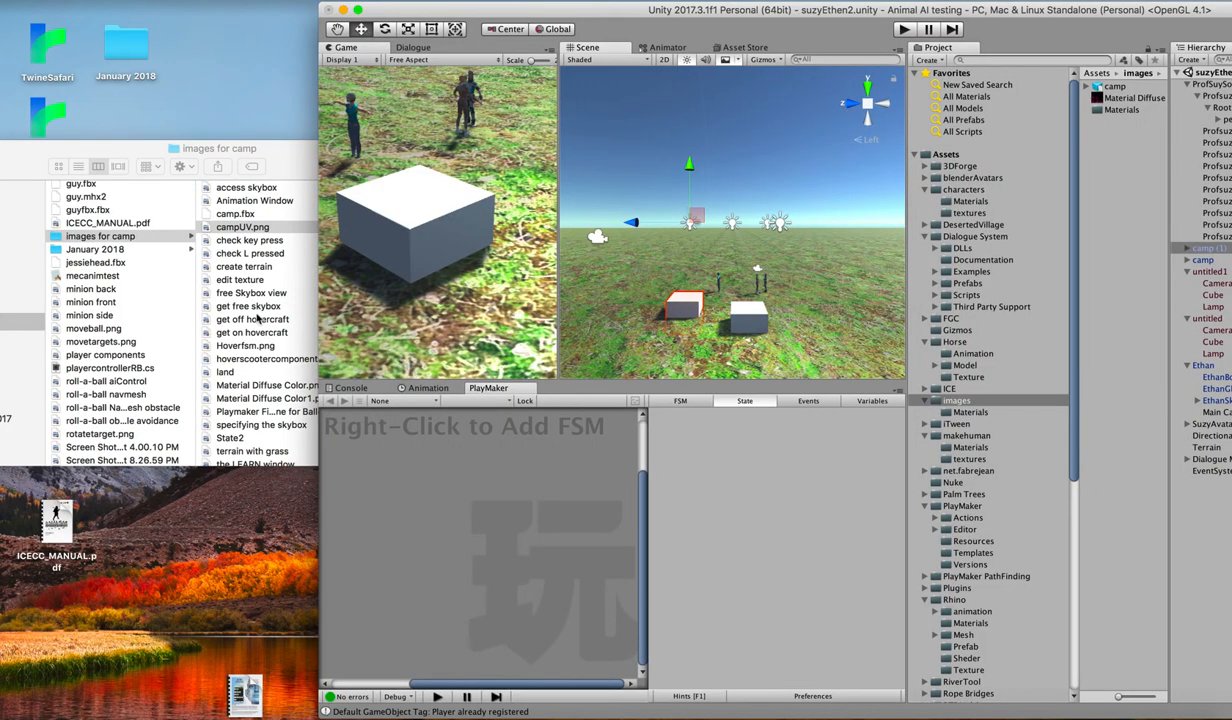
scroll(240, 347, down, 1)
scroll(241, 348, down, 3)
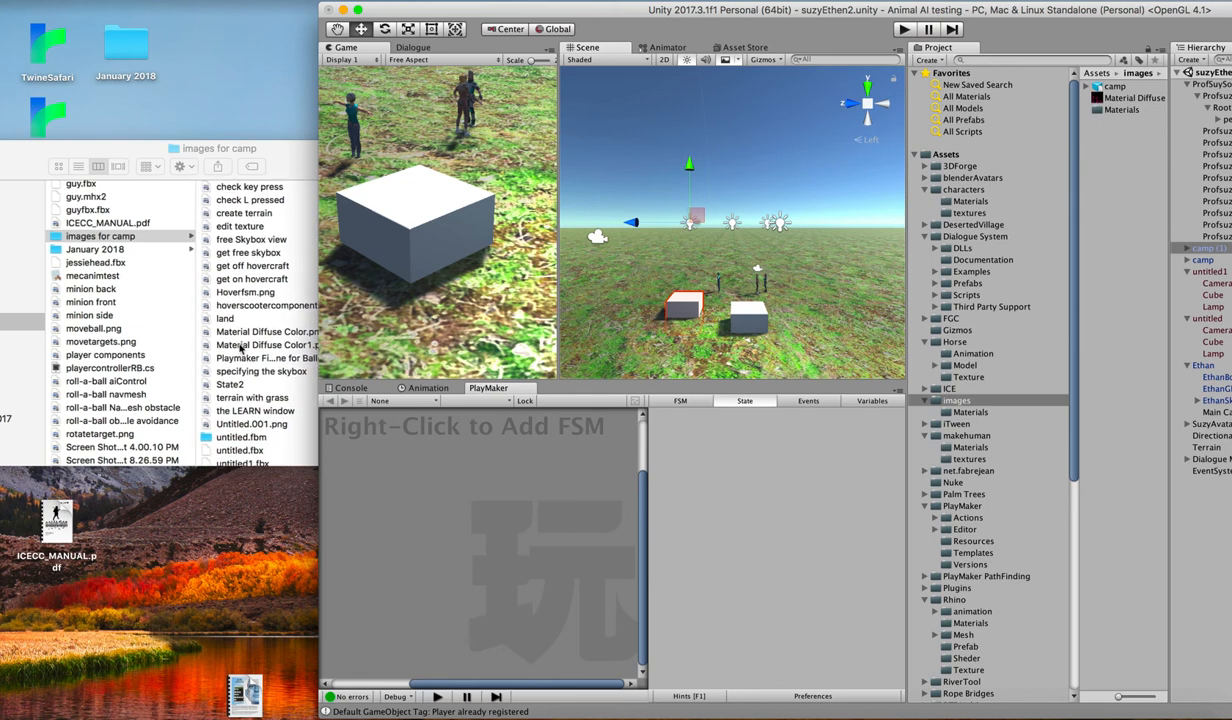
click(250, 338)
click(258, 332)
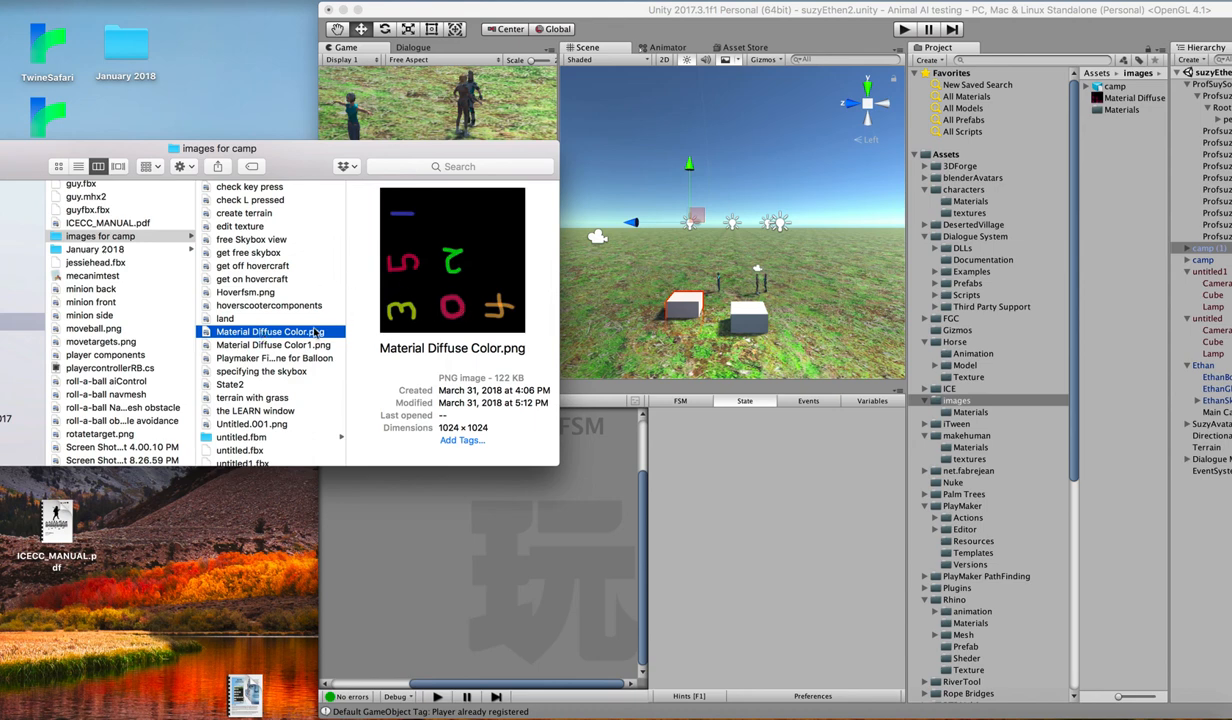
drag(316, 334, 1131, 164)
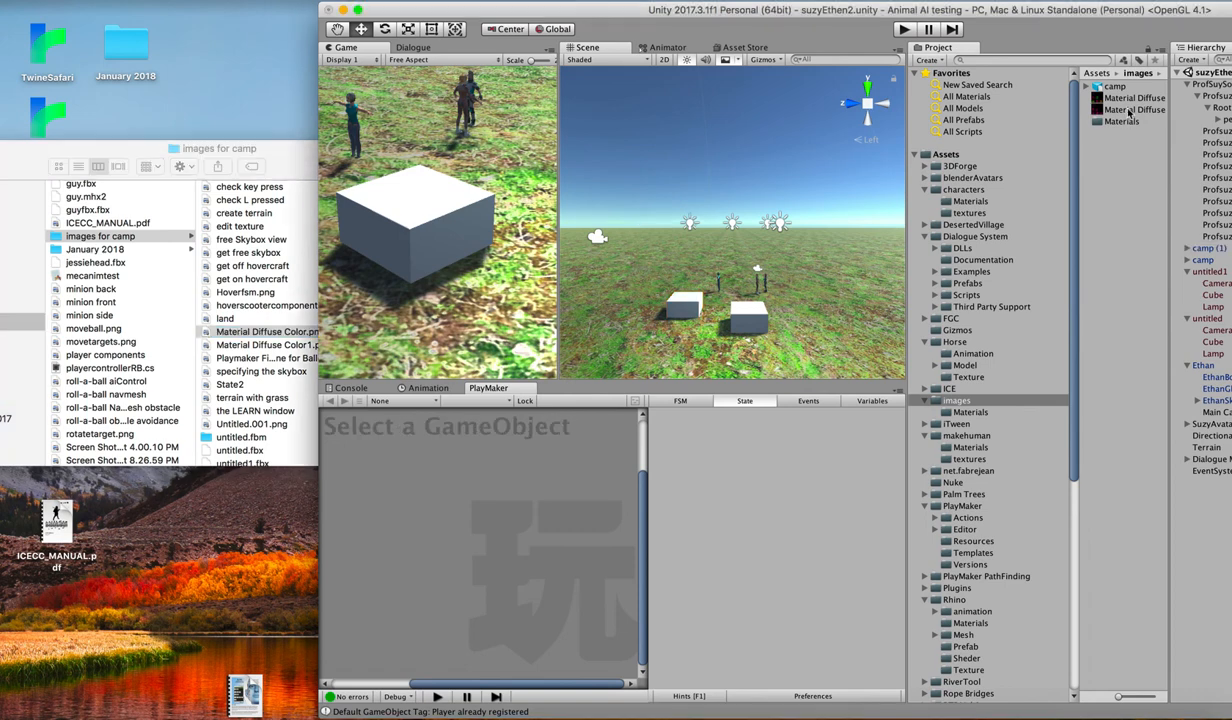
- Try to apply the second listed Material Diffuse texture to each of the two camp cubes in the scene
drag(1131, 111, 679, 305)
click(679, 305)
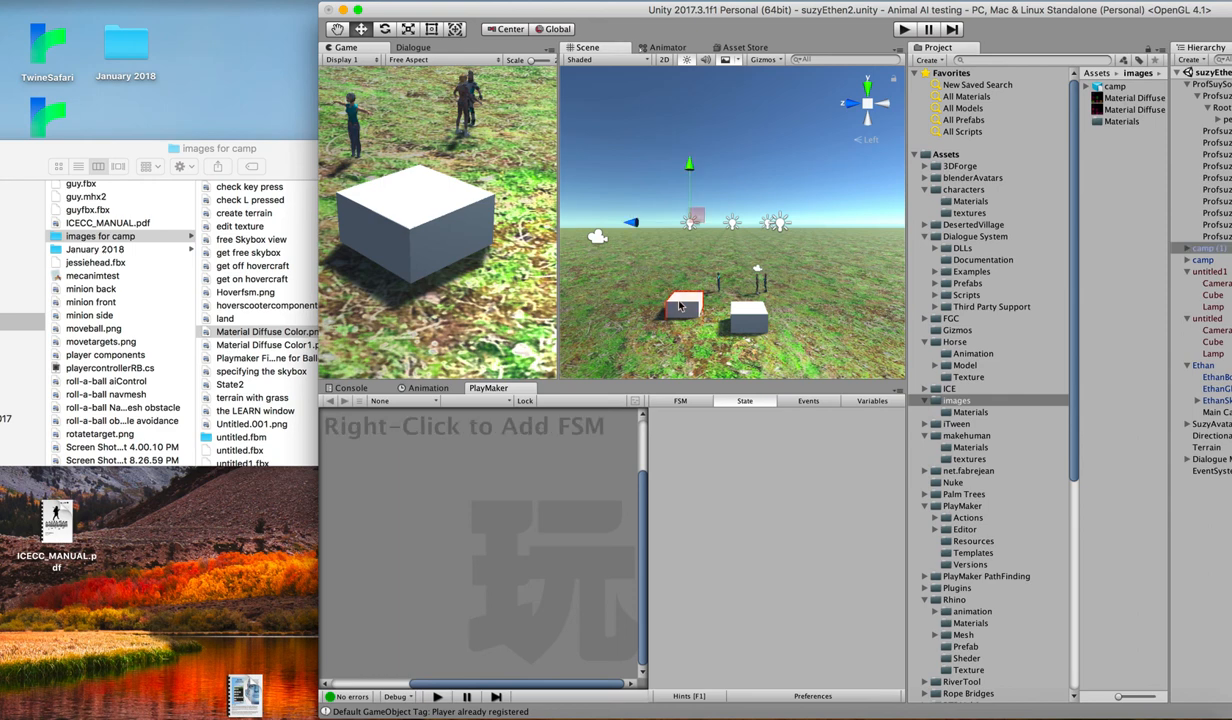
drag(1109, 113, 742, 317)
click(742, 318)
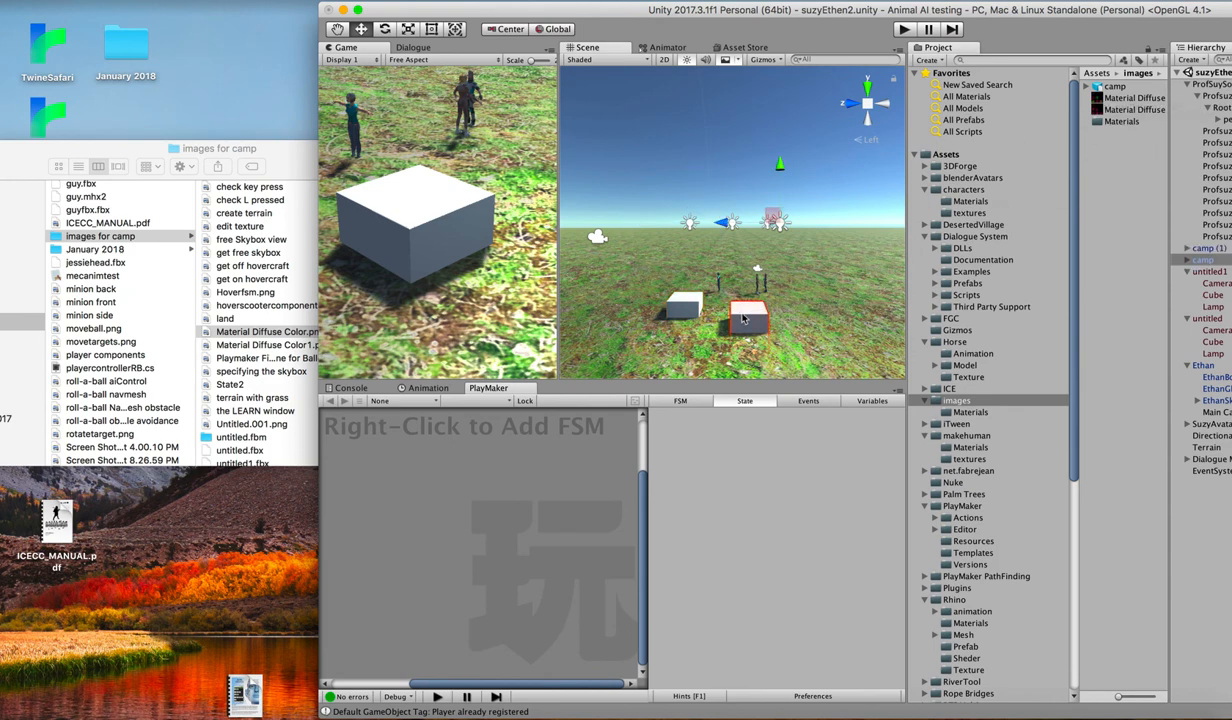
click(742, 318)
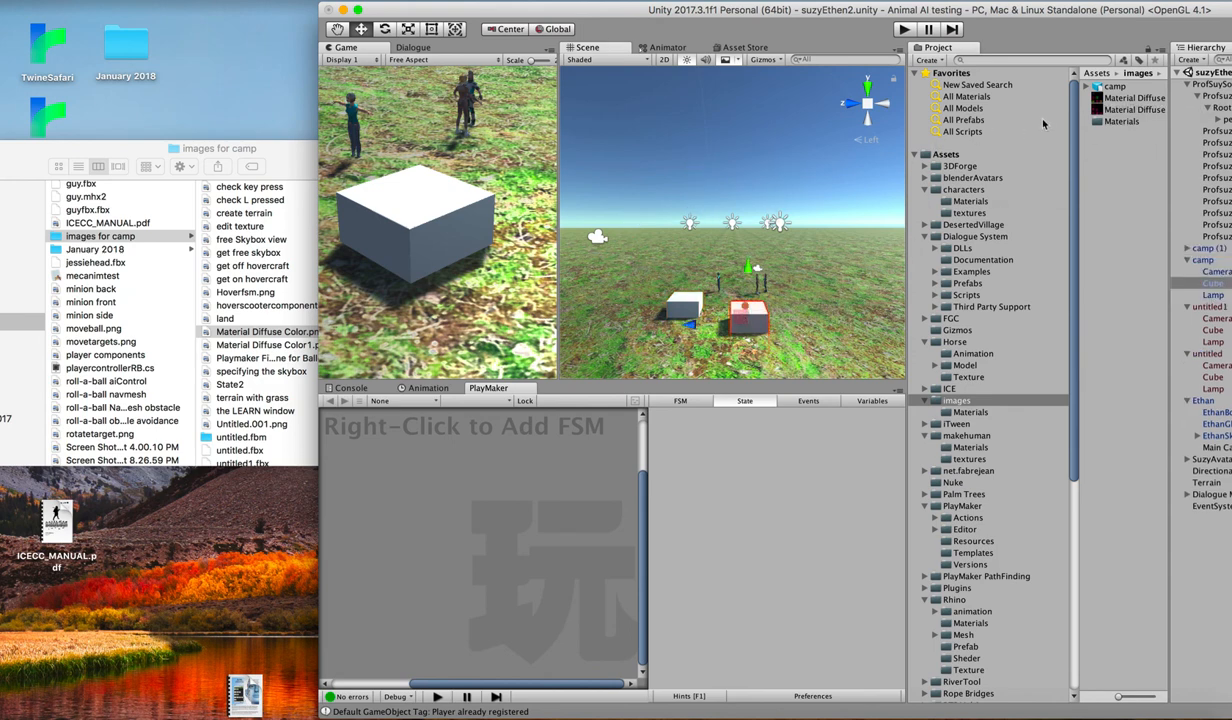
drag(1124, 113, 679, 308)
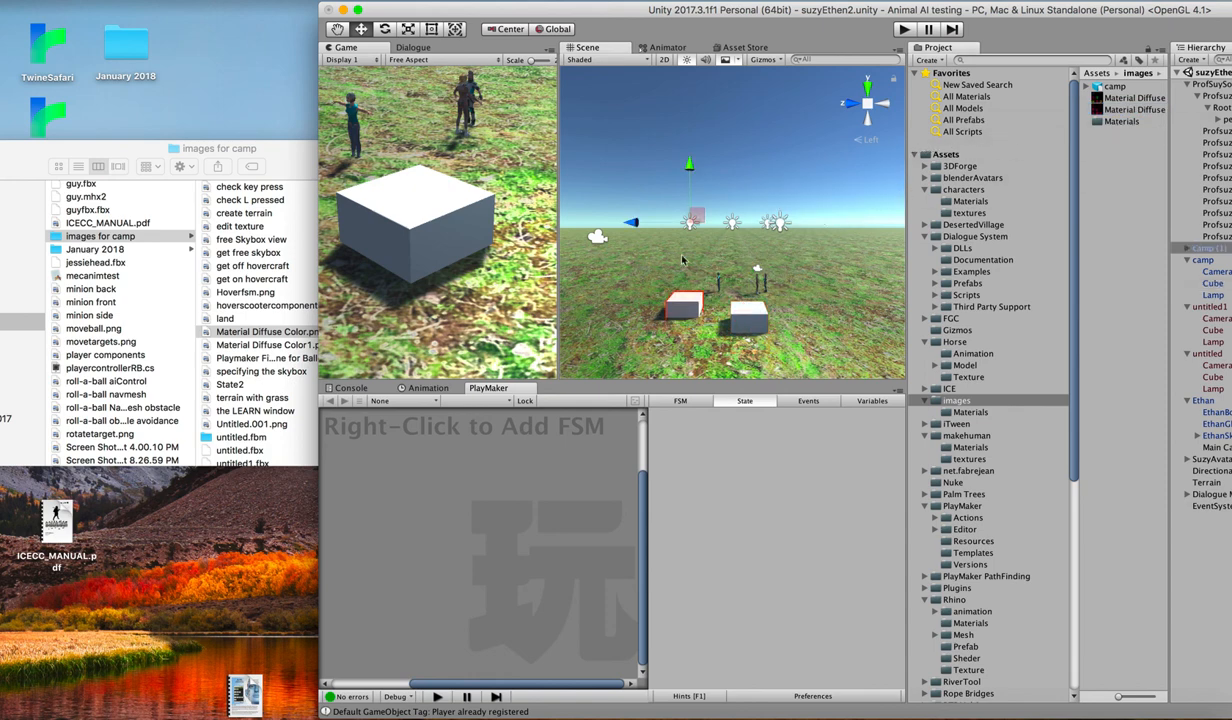
- Raise the second camp model clear of the terrain and apply the pink-numbered Material Diffuse texture to its cube
drag(689, 163, 690, 120)
drag(1100, 110, 684, 287)
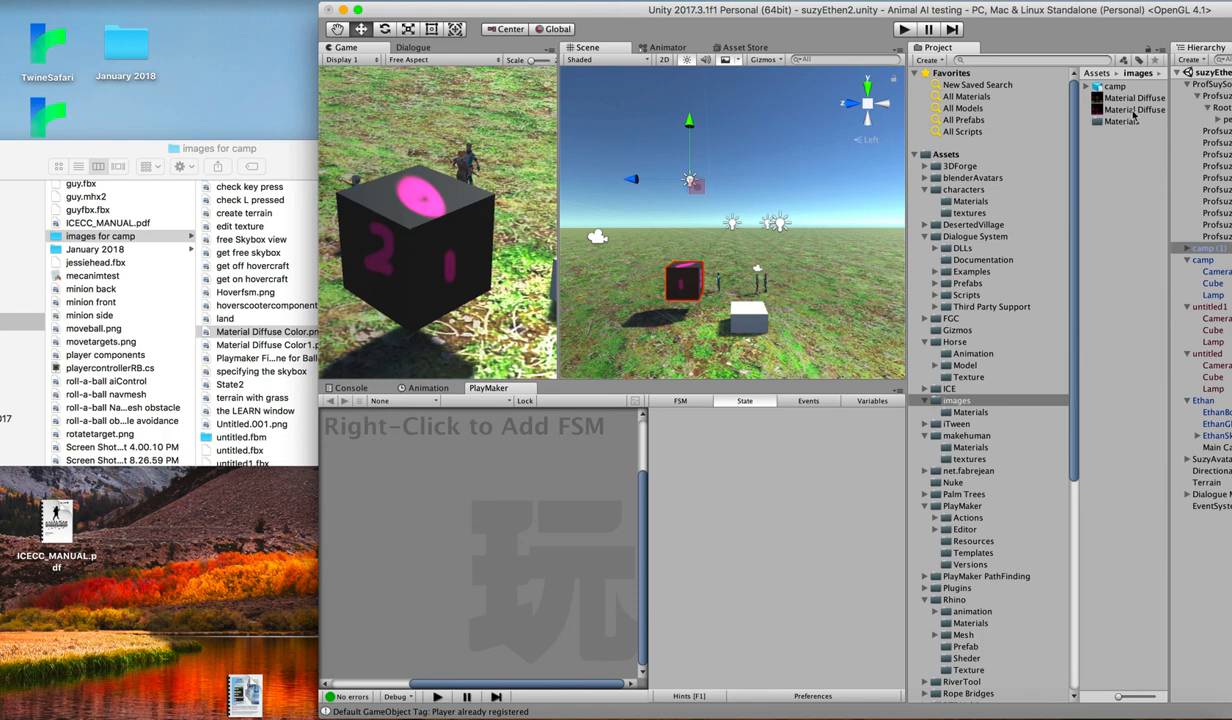
- Try to apply the first listed Material Diffuse texture to the untextured camp cube, and open the images Materials folder
drag(1125, 98, 742, 323)
drag(1118, 100, 742, 319)
double_click(1104, 122)
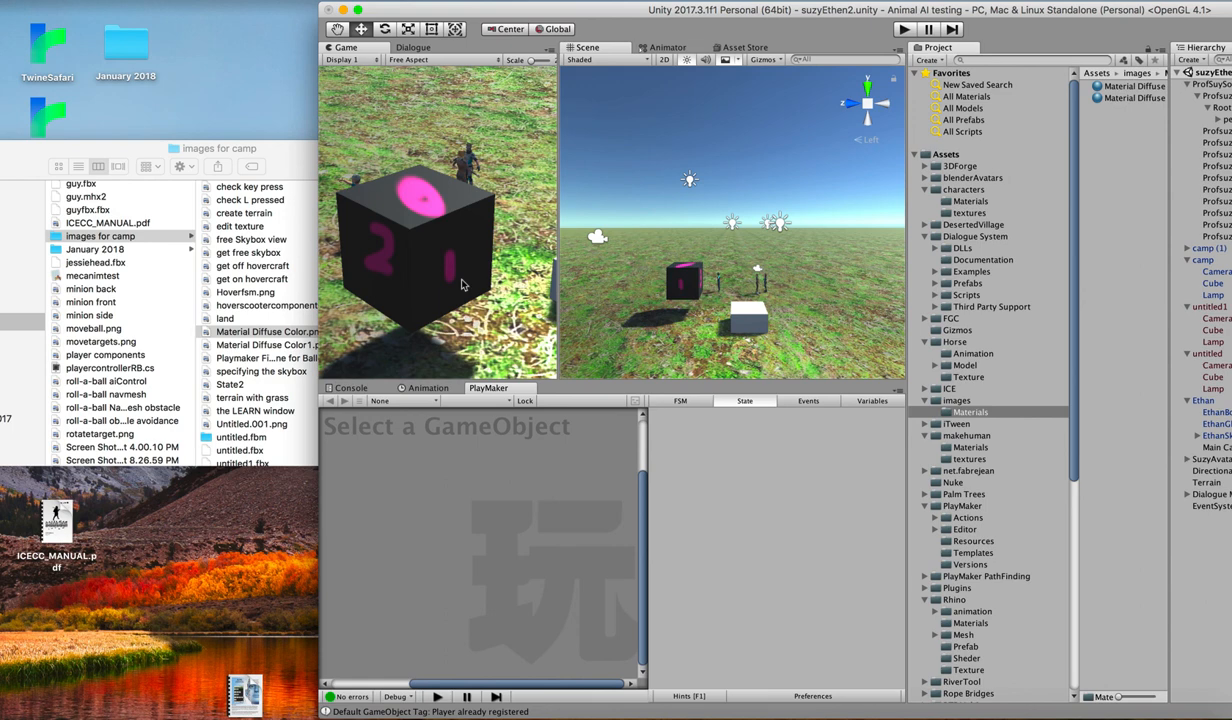
- Examine the textured cube's painted faces in the scene up close, from the back and left views
scroll(707, 304, up, 3)
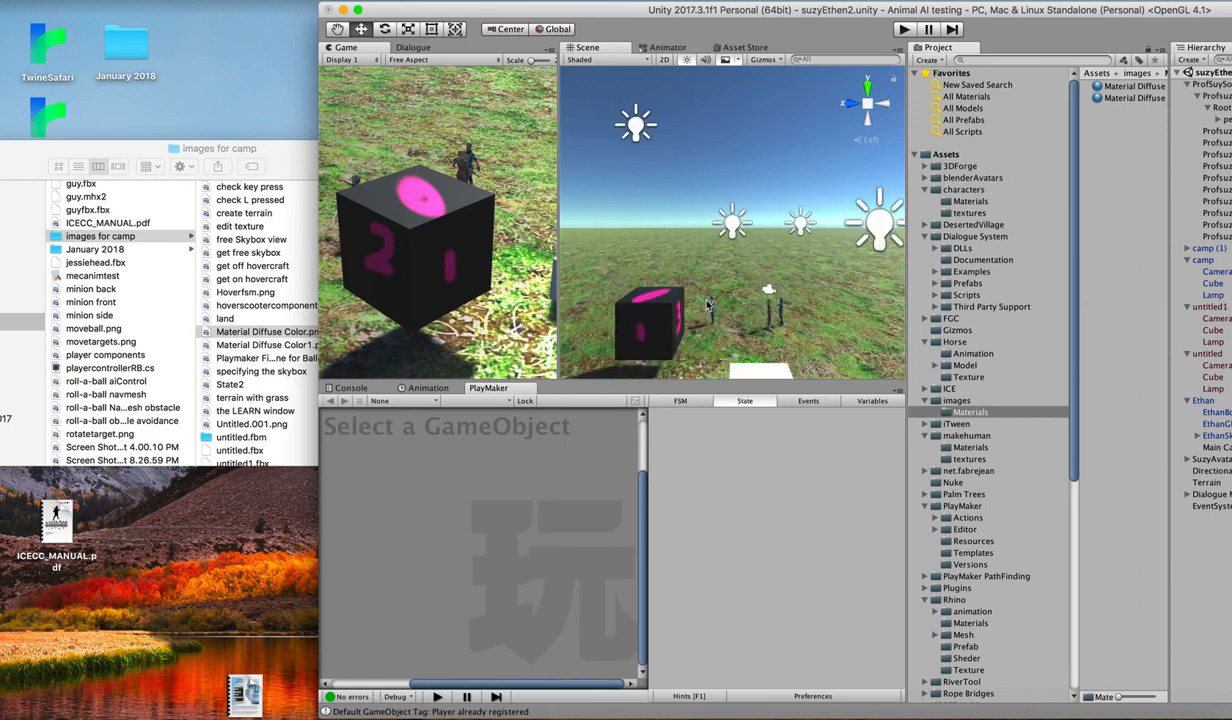
scroll(707, 304, up, 2)
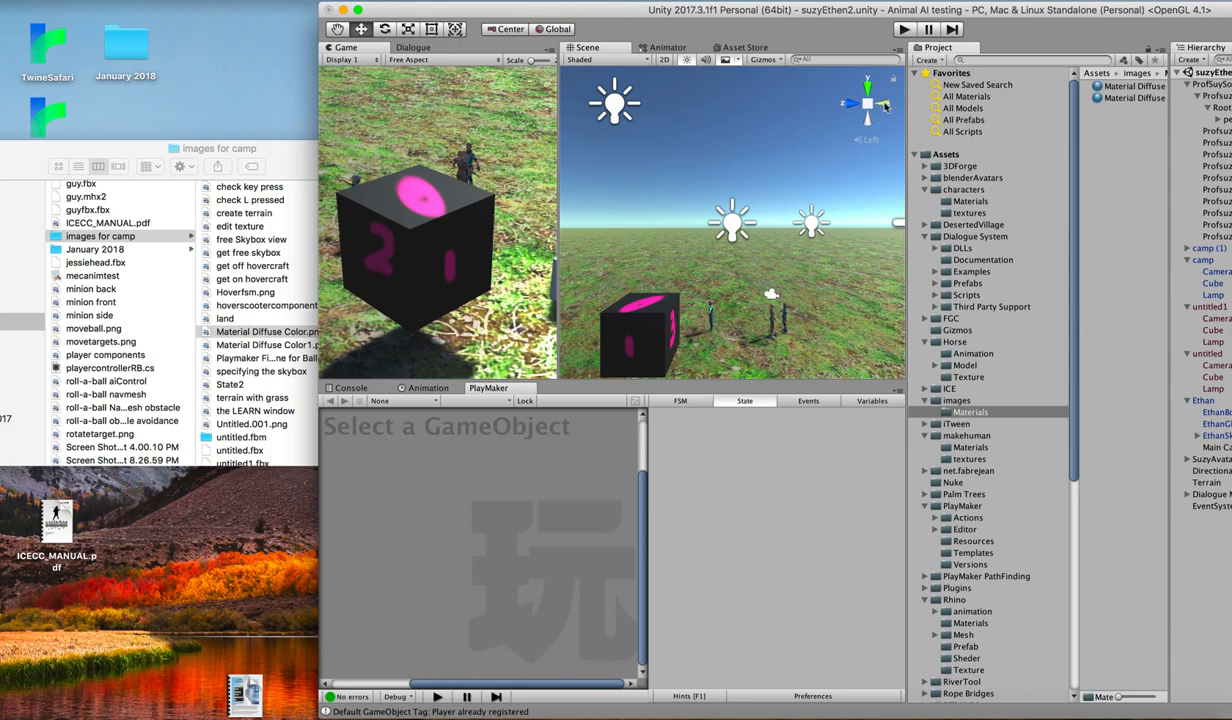
click(887, 107)
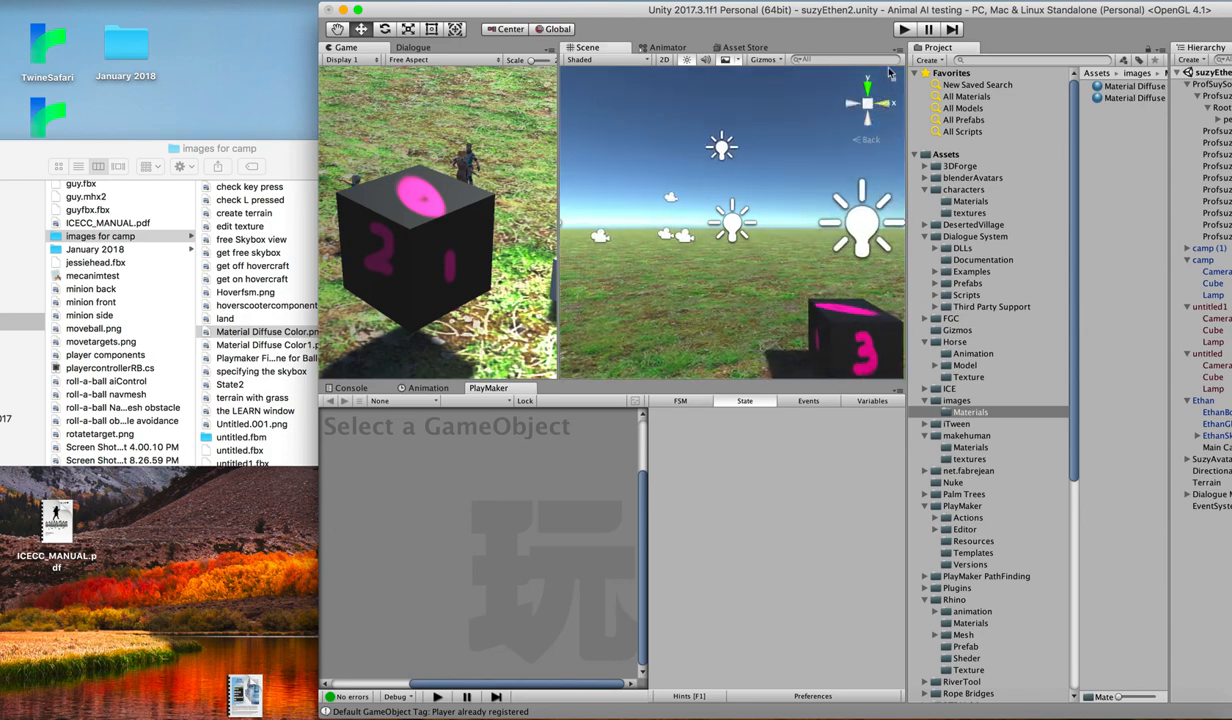
click(851, 106)
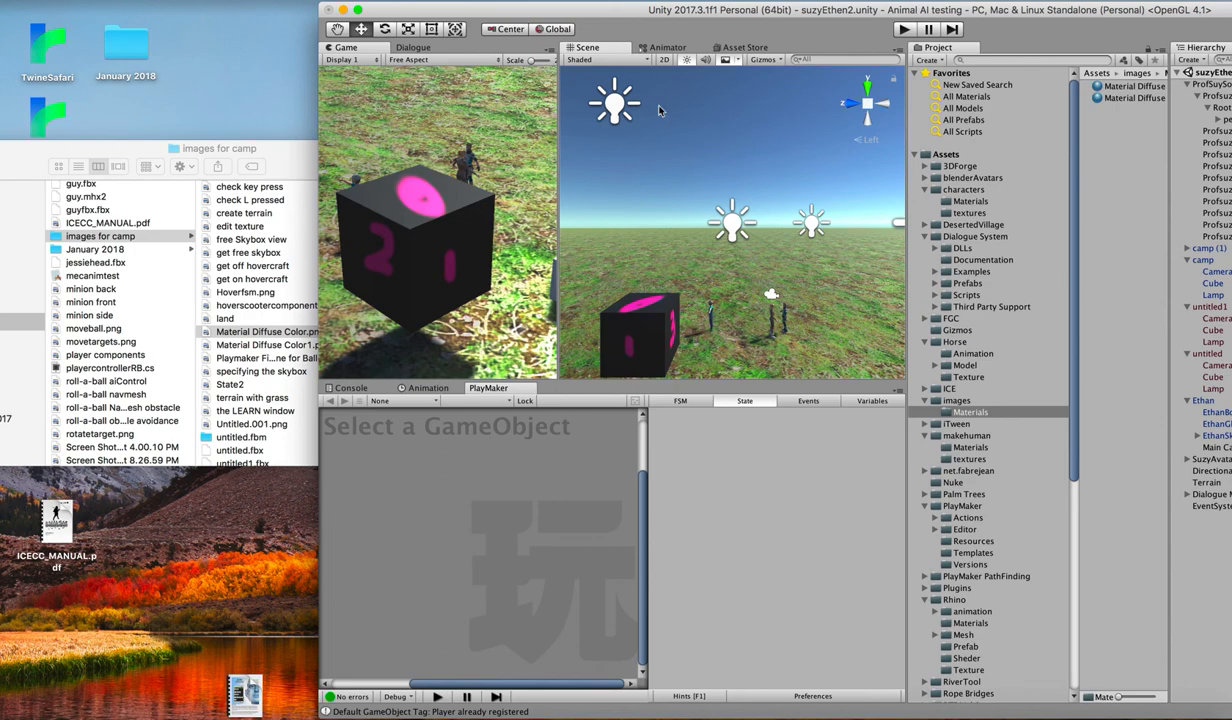
click(720, 1)
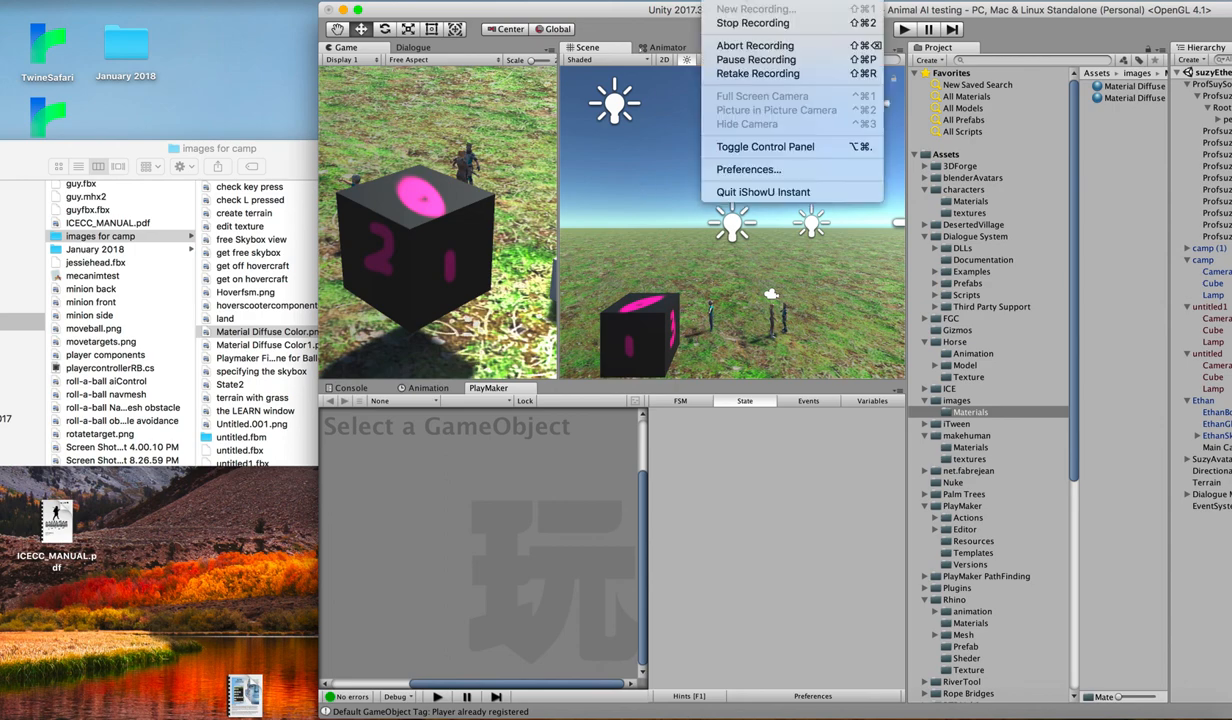